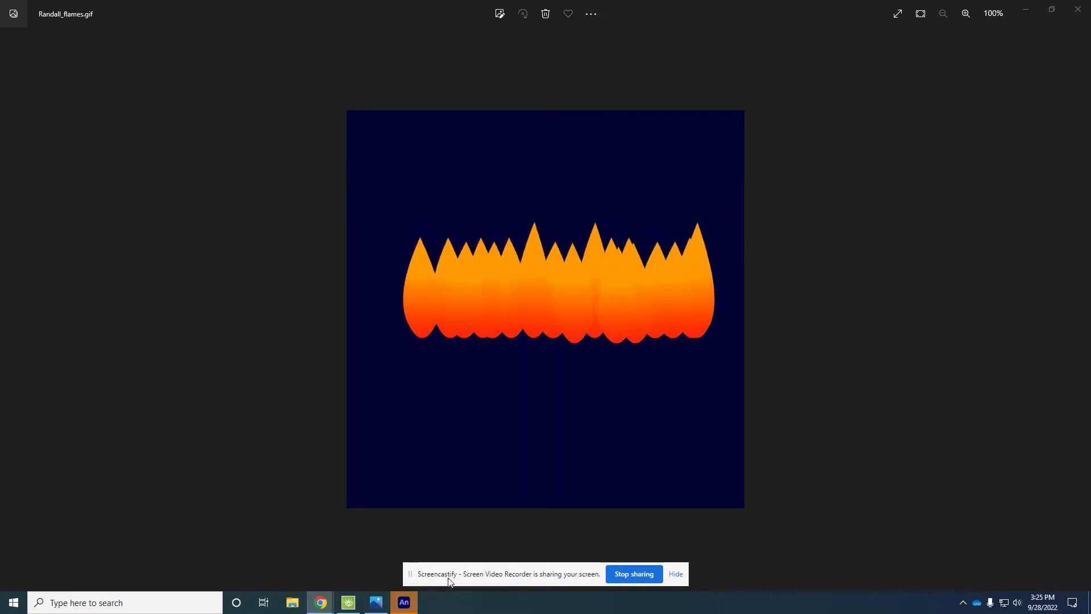
Step: Switch from the Windows Photos GIF preview to Adobe Animate
click(404, 602)
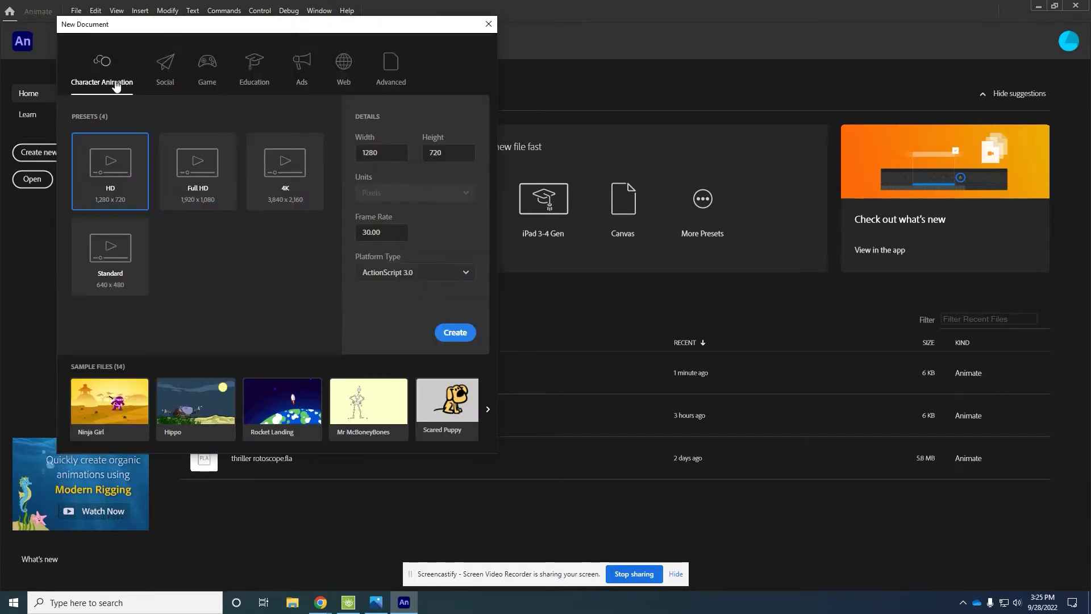
Step: Create a new document with width 700 and height 700 pixels
click(376, 149)
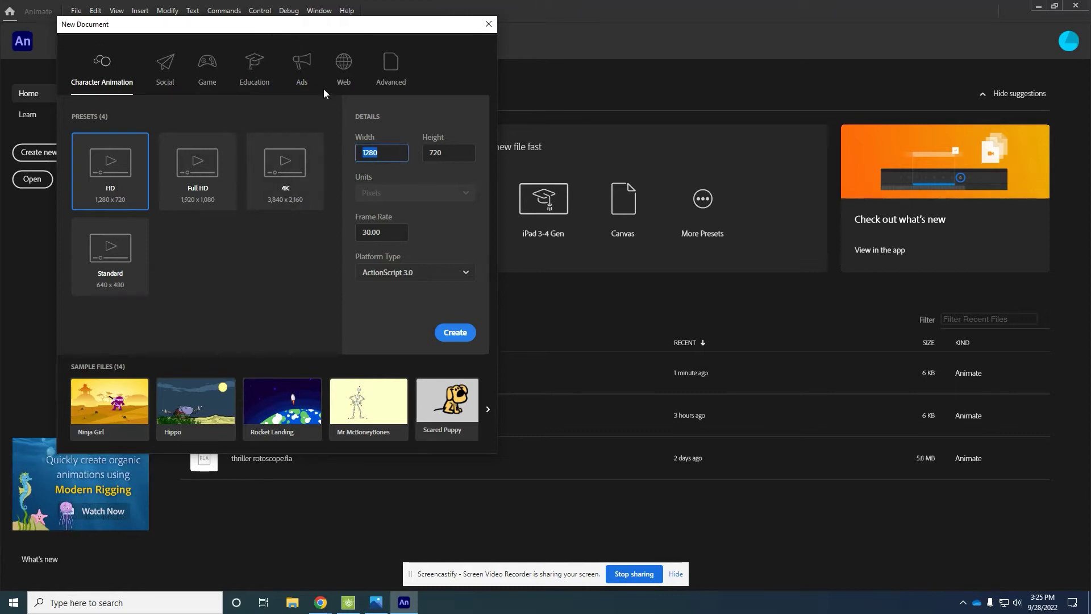
text(700)
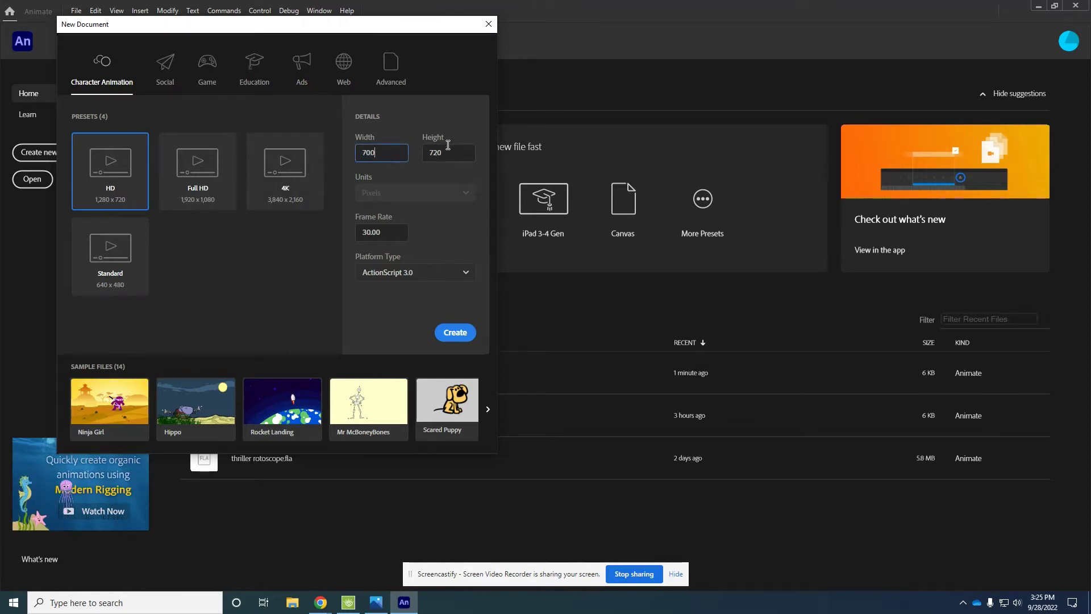
click(451, 150)
text(700)
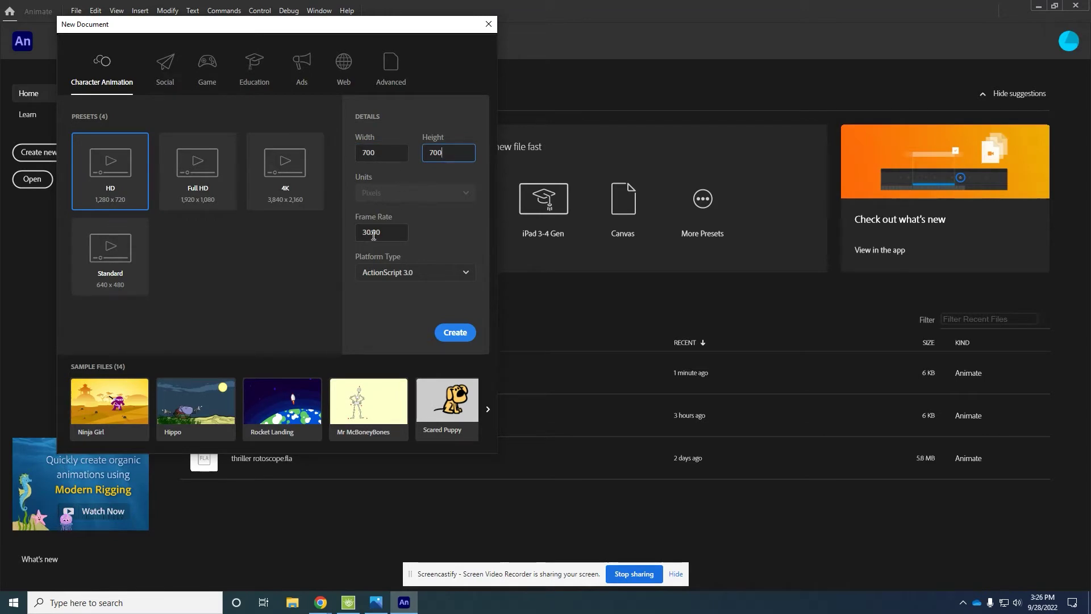
click(449, 333)
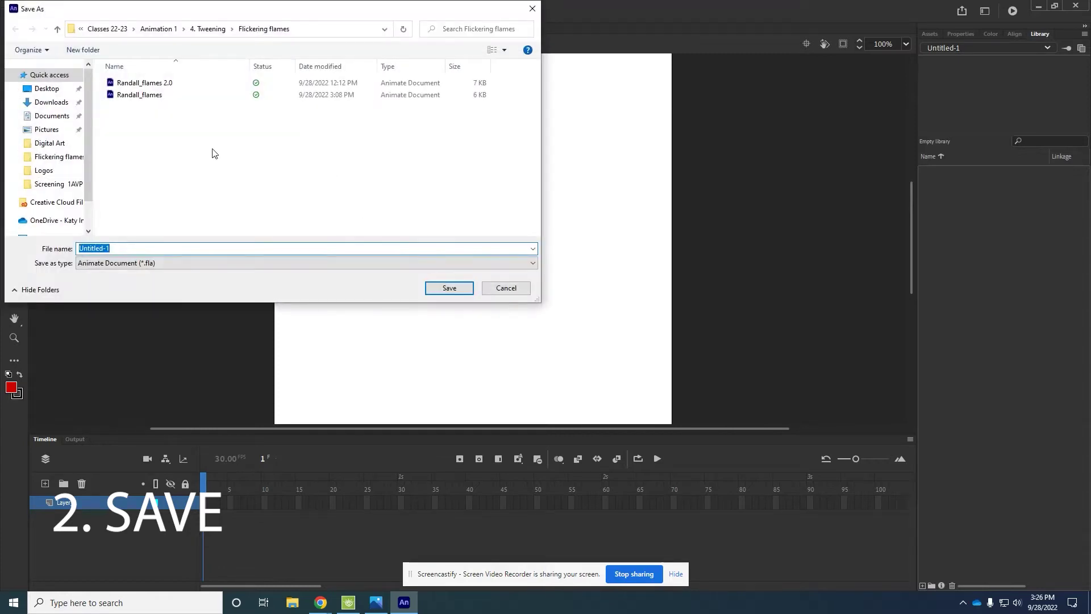
Step: Save the document as 'Randall_flames 3.0' in Classes 22-23 > Animation 1 > 4. Tweening > Flickering flames
click(177, 117)
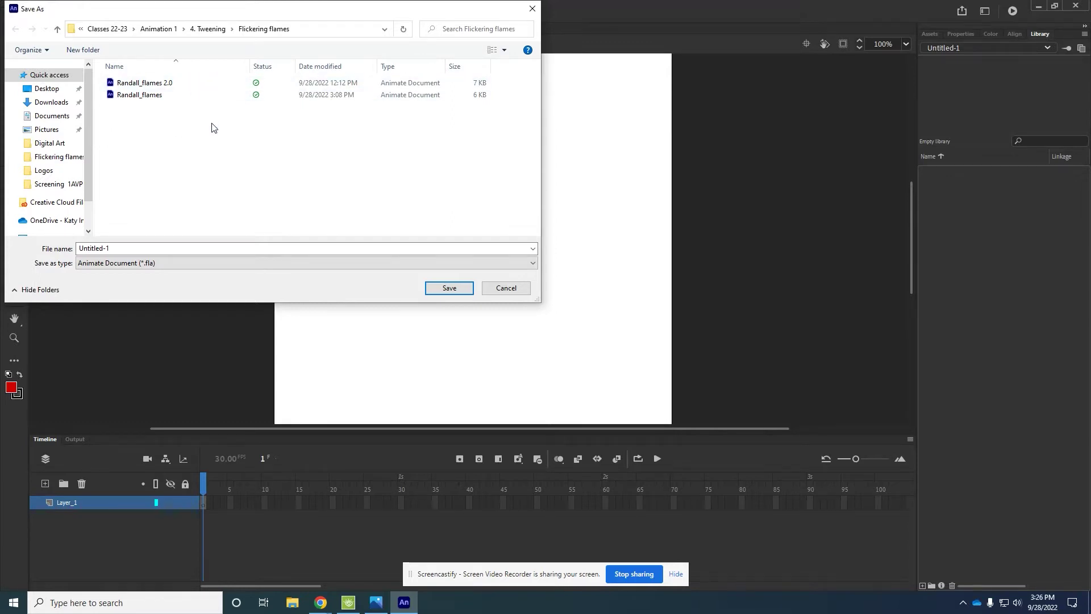
click(107, 29)
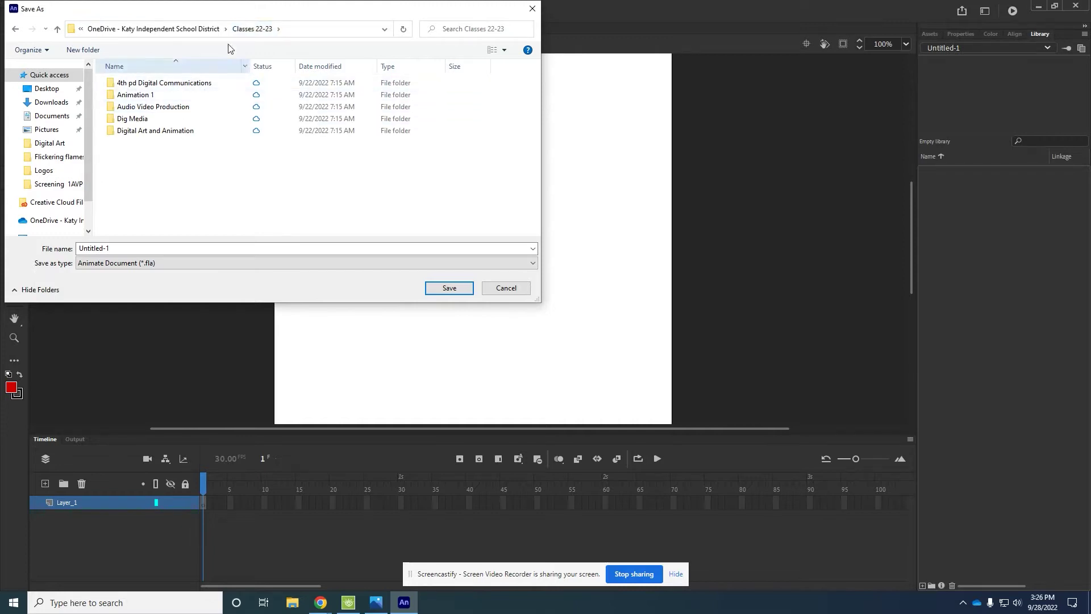
double_click(151, 96)
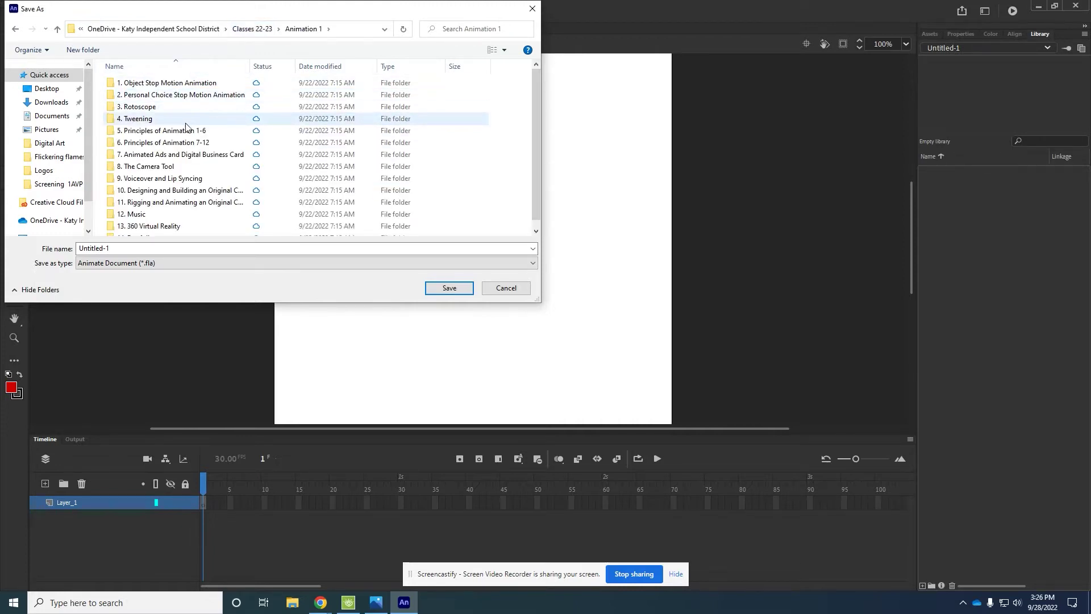
double_click(162, 123)
double_click(159, 83)
double_click(123, 246)
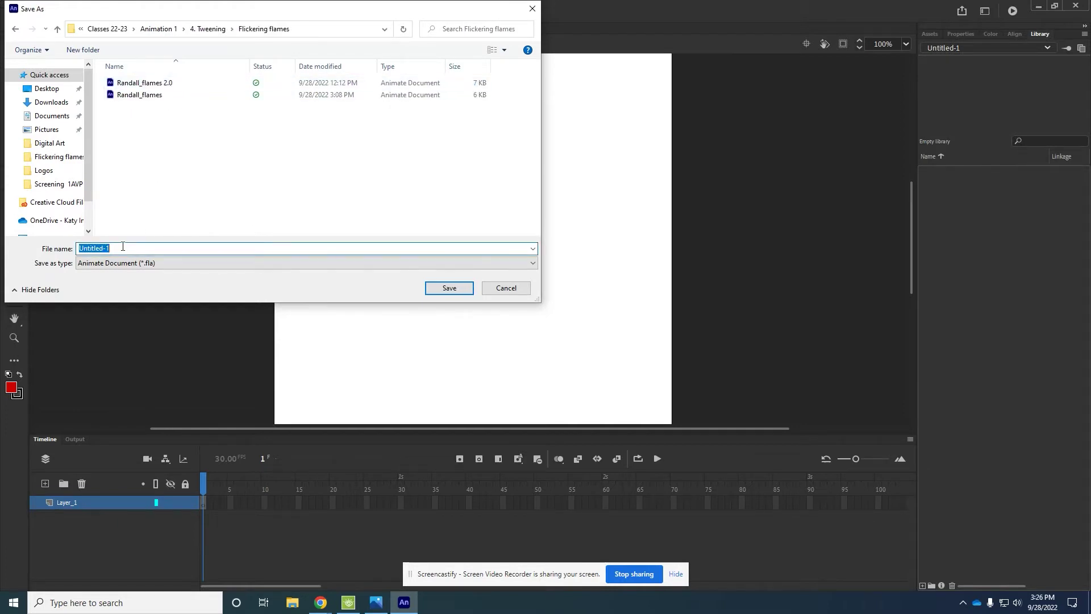
text(Randall_)
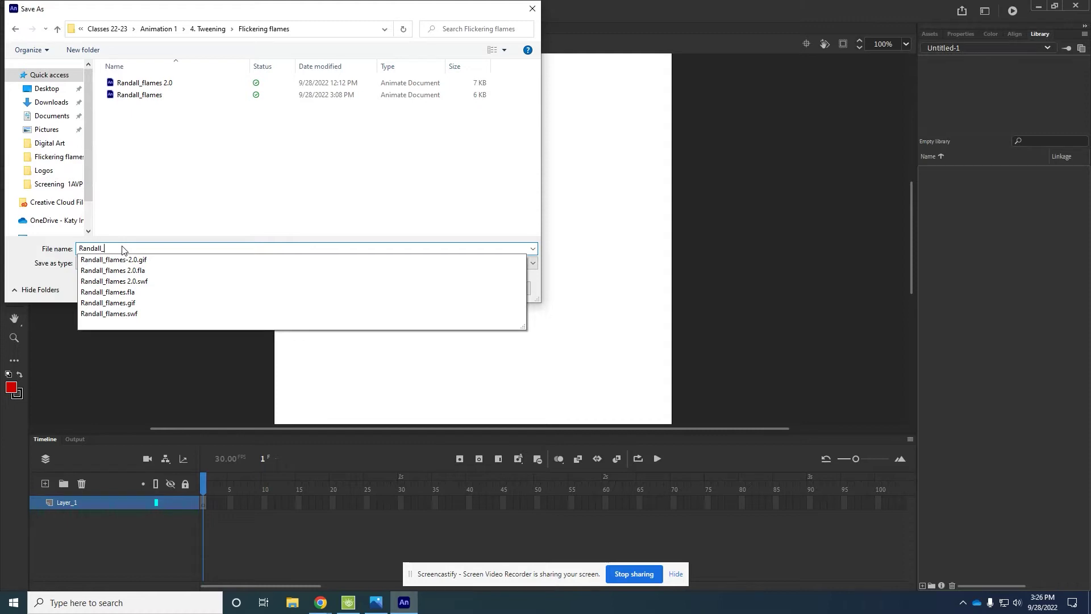
text(flames 3.0)
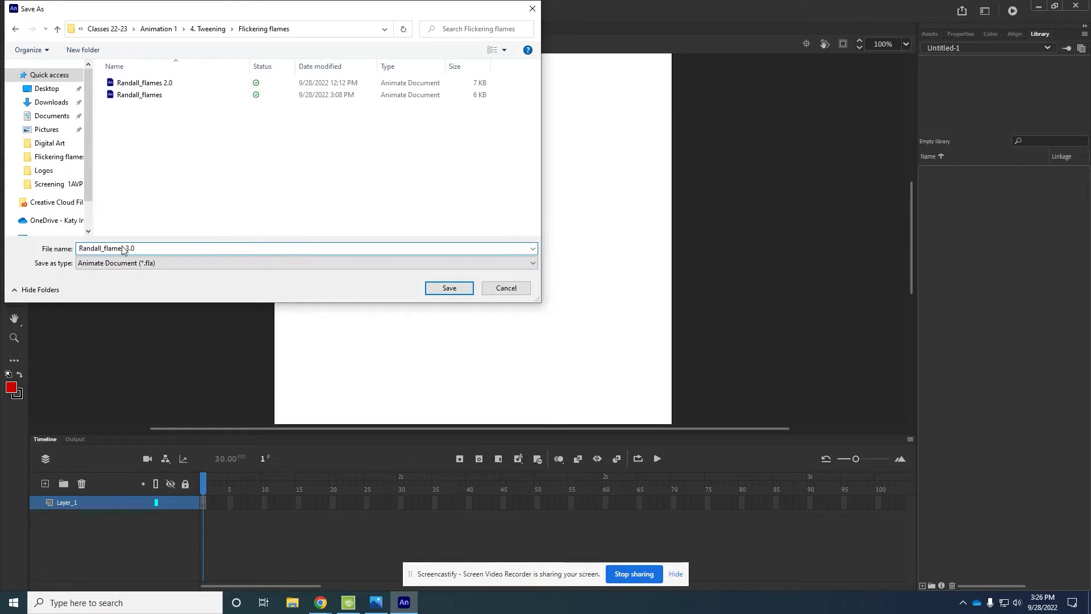
key(Return)
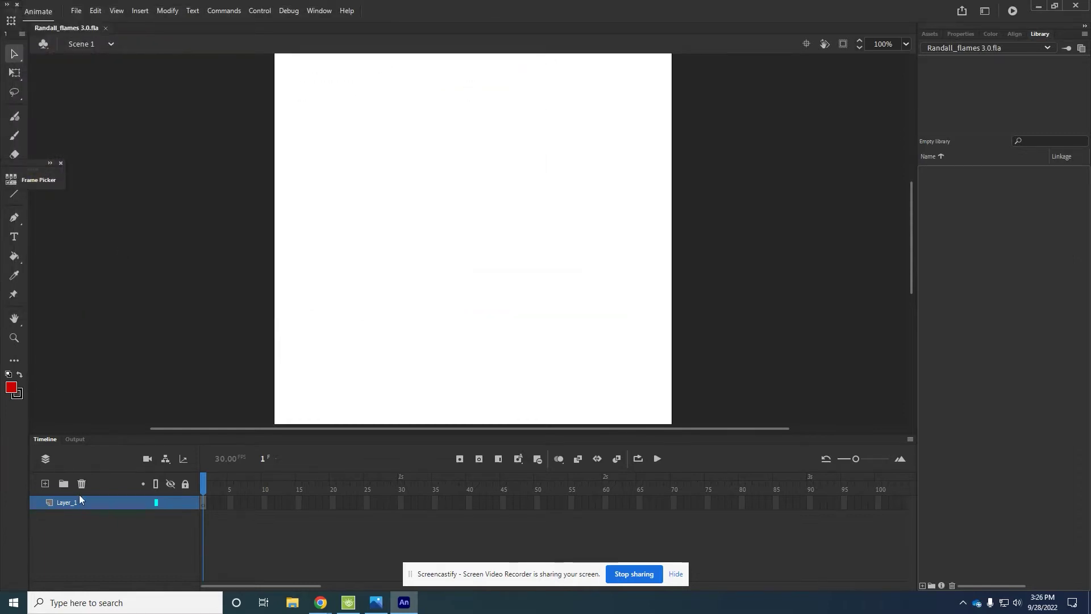
Step: Select frame 1 of Layer_1 and look through the frame properties and animated assets panels
click(135, 502)
click(954, 33)
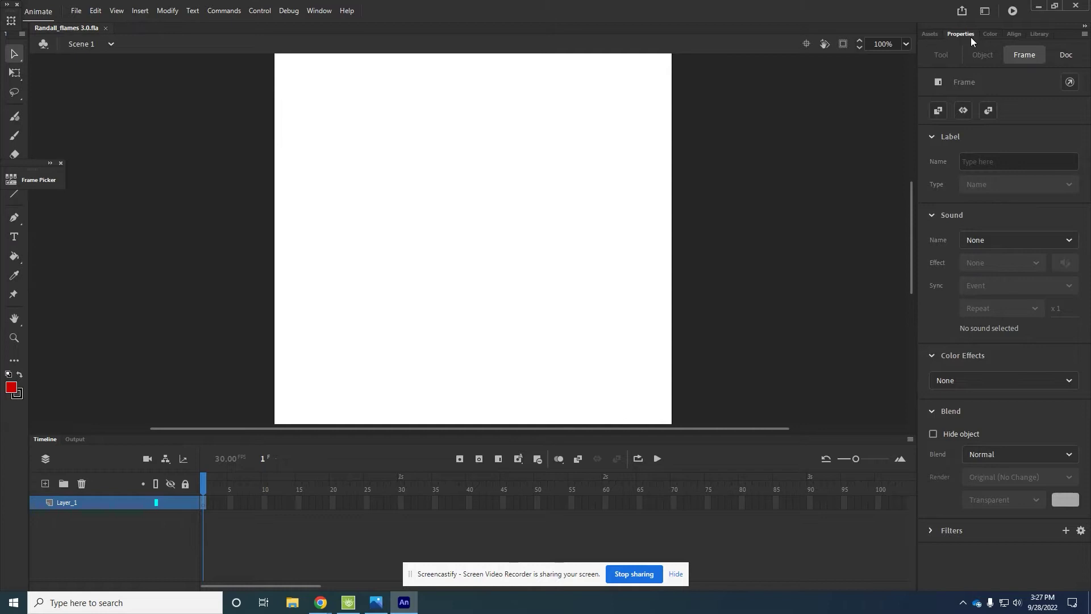
click(928, 33)
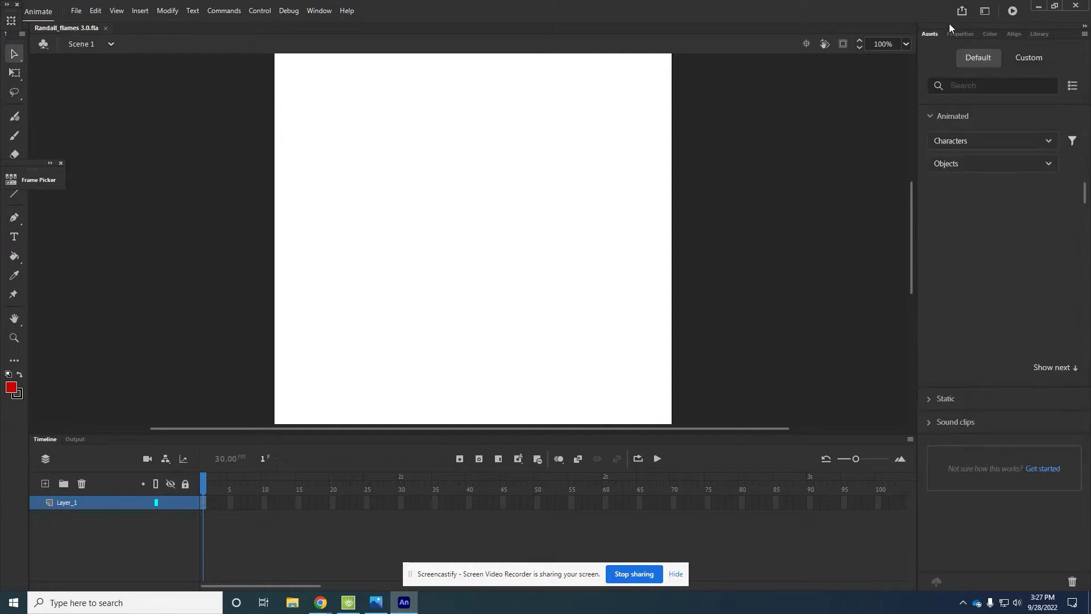
click(1084, 26)
click(1085, 26)
Step: Show the document's stage settings and bring up the Stage colour swatches
click(960, 34)
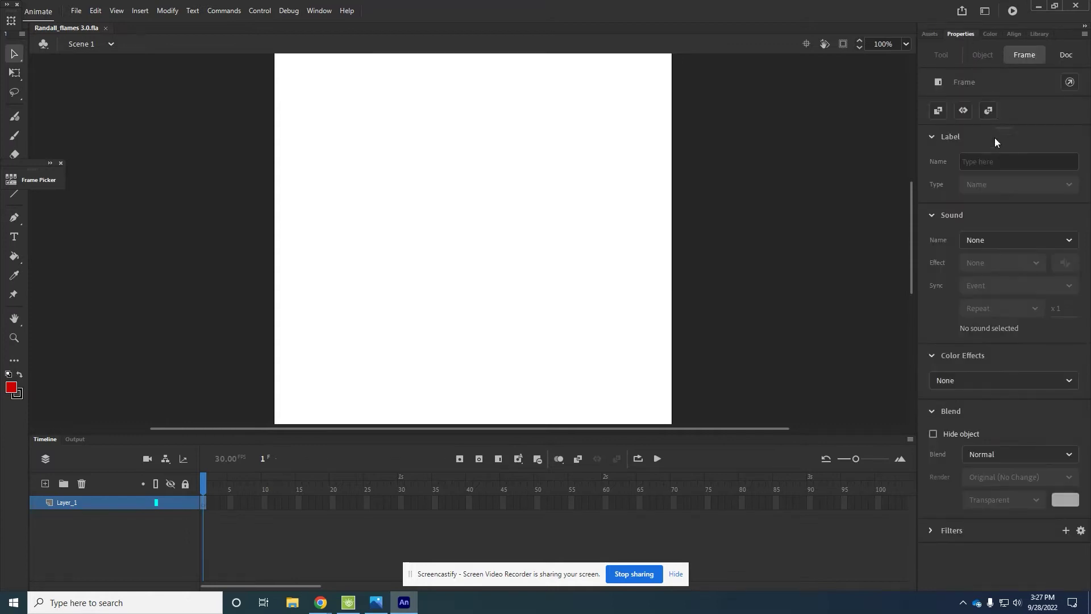
click(1066, 54)
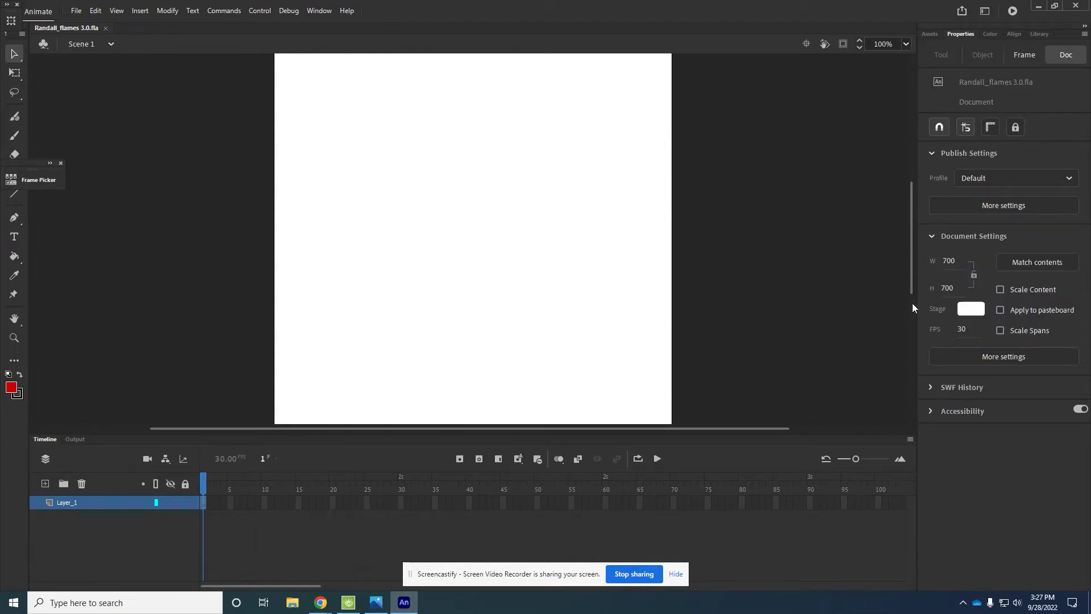
click(966, 310)
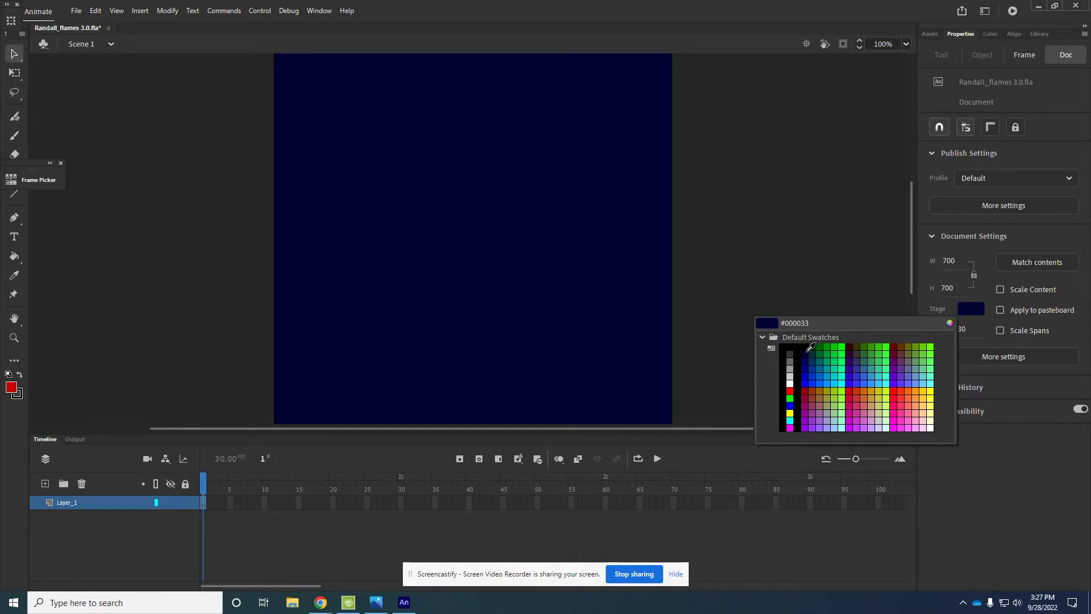
Step: Choose a custom dark navy blue in the Color Picker for the stage background
click(948, 323)
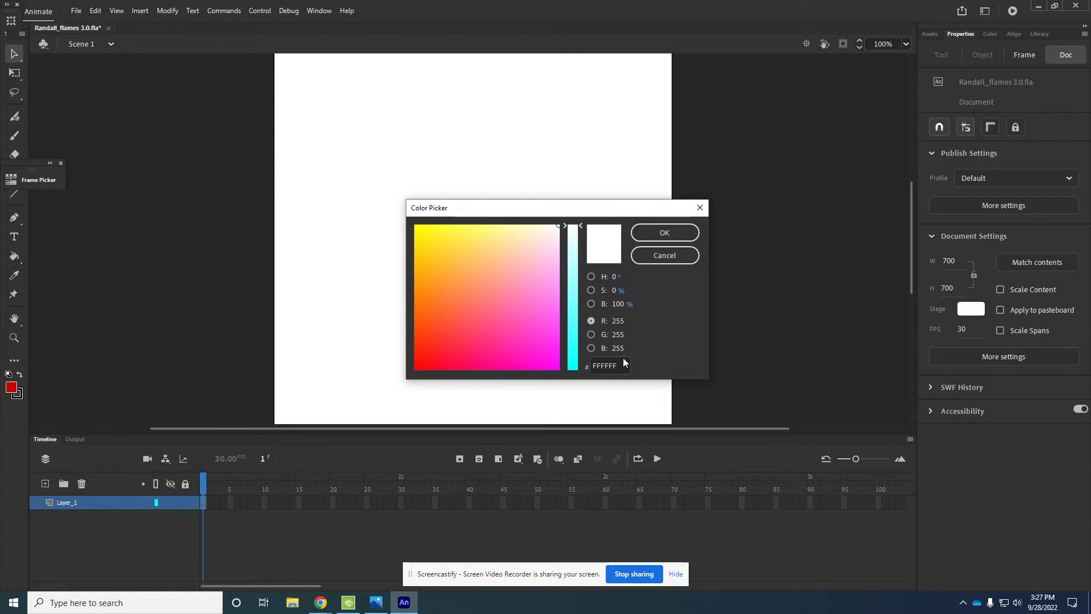
click(515, 256)
mouse_move(515, 256)
mouse_down()
mouse_move(433, 309)
mouse_move(393, 380)
mouse_up()
click(485, 337)
mouse_move(492, 344)
mouse_down()
mouse_move(526, 379)
mouse_move(539, 378)
mouse_up()
mouse_move(567, 265)
mouse_down()
mouse_move(586, 380)
mouse_move(450, 378)
mouse_up()
click(661, 230)
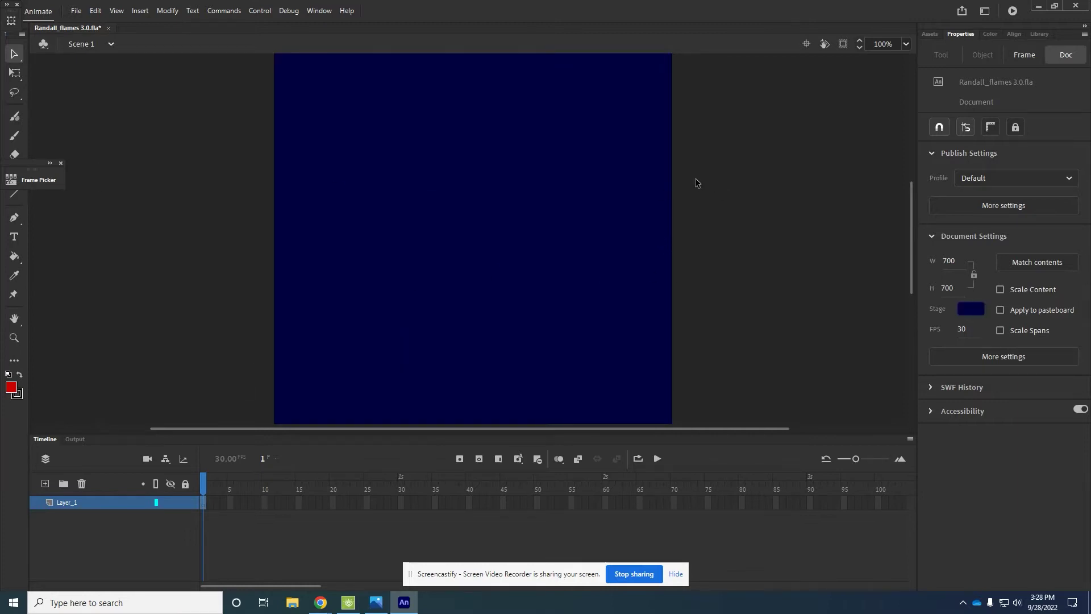
Step: Rename Layer_1 to 'Background' and move the Frame Picker panel aside
double_click(74, 500)
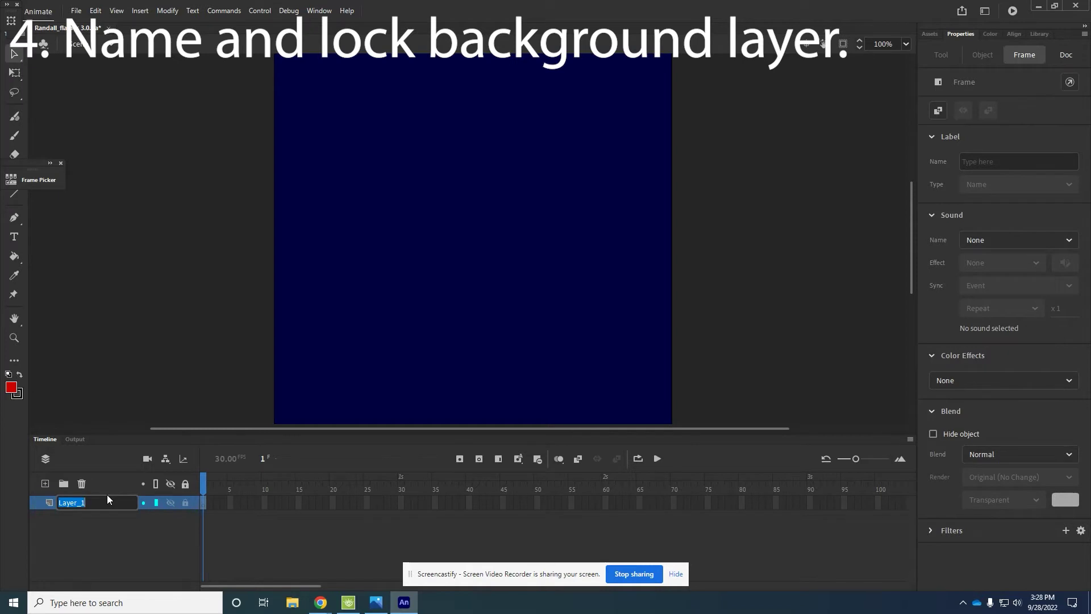
text(Background)
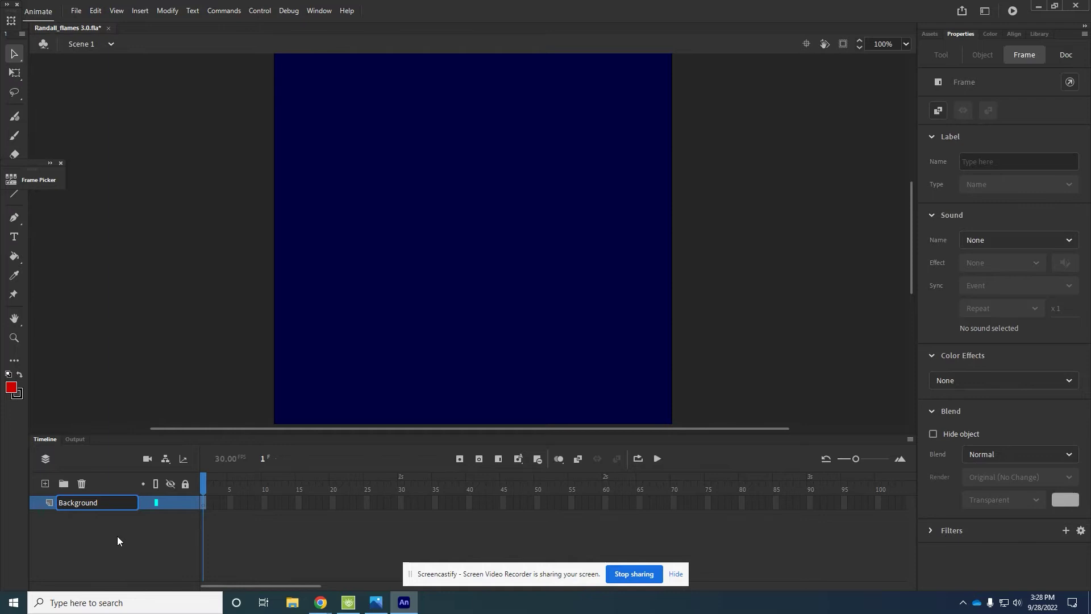
click(133, 537)
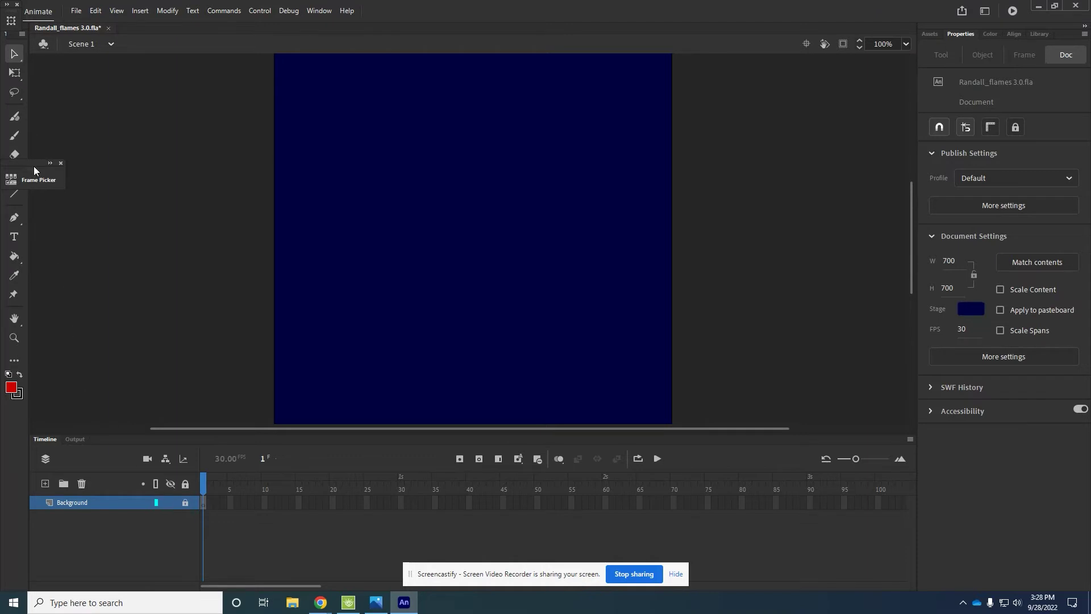
drag(34, 168, 989, 471)
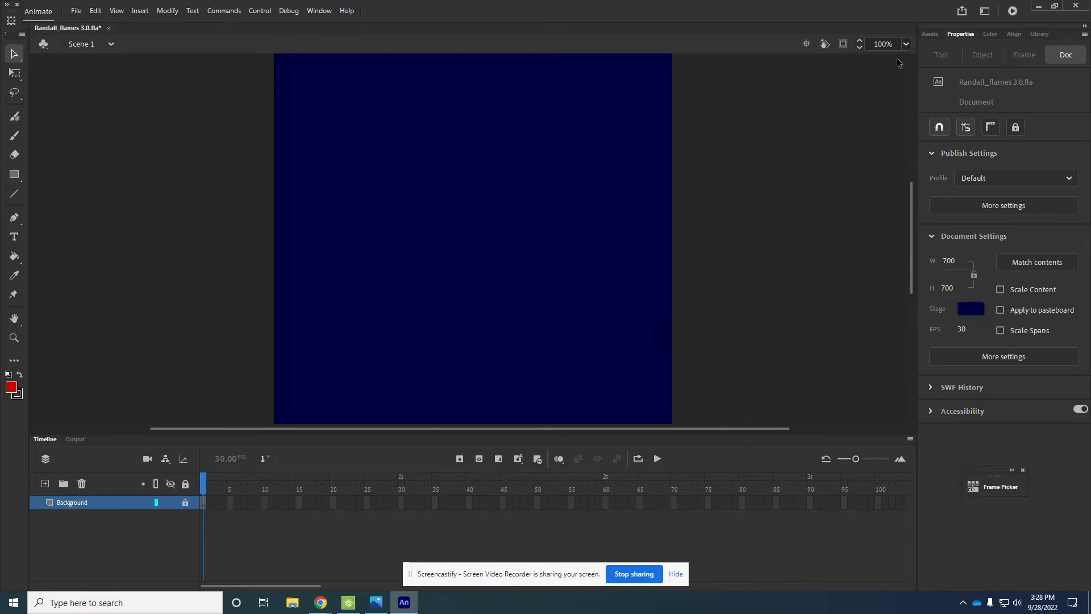
Step: Fit the whole stage in the window and start drawing with the Rectangle tool
click(906, 43)
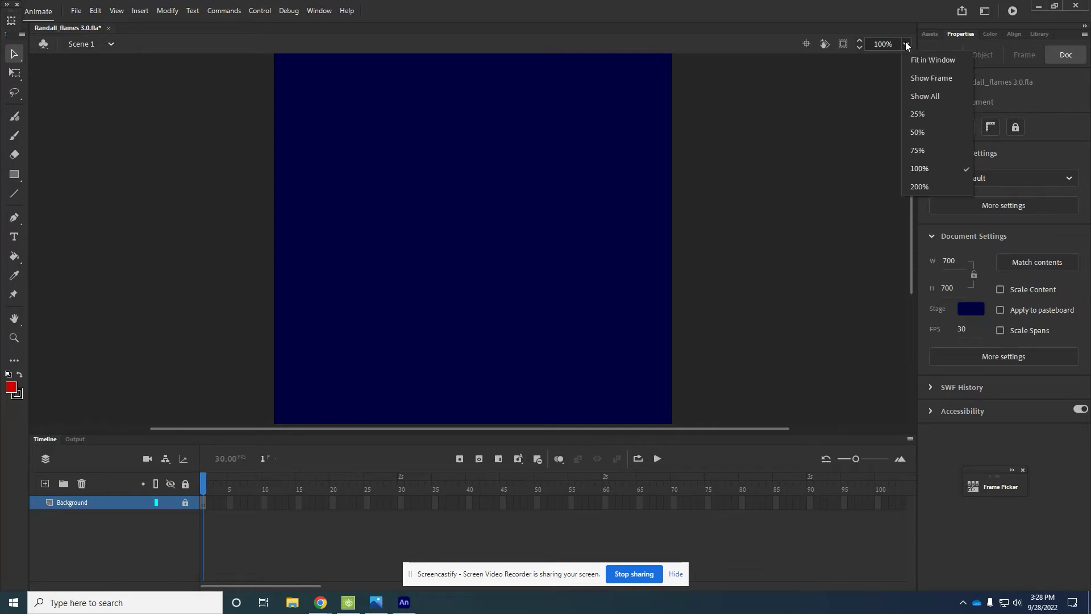
click(915, 57)
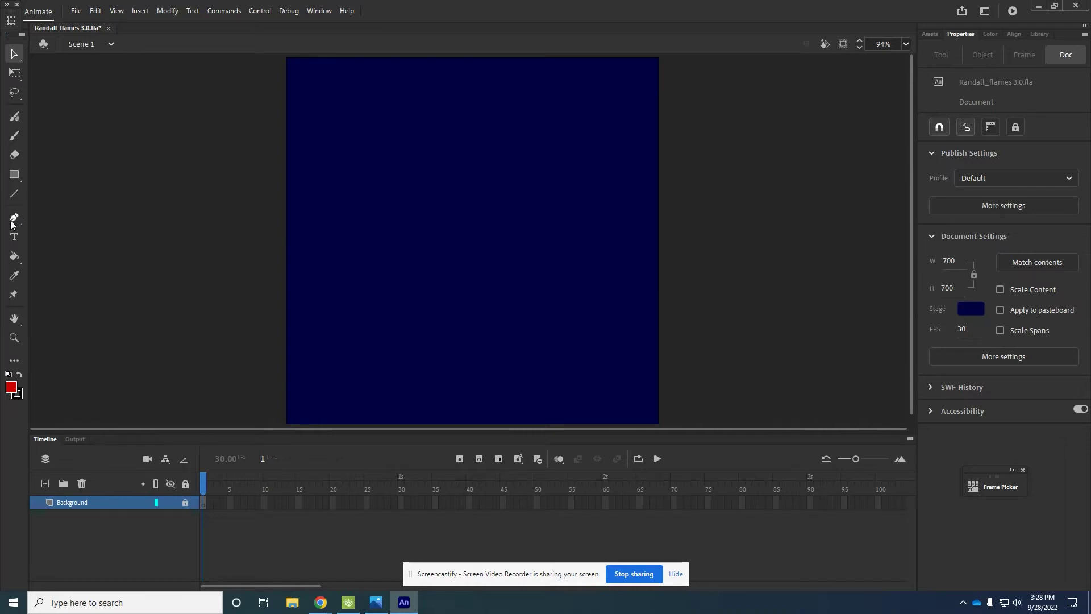
click(14, 176)
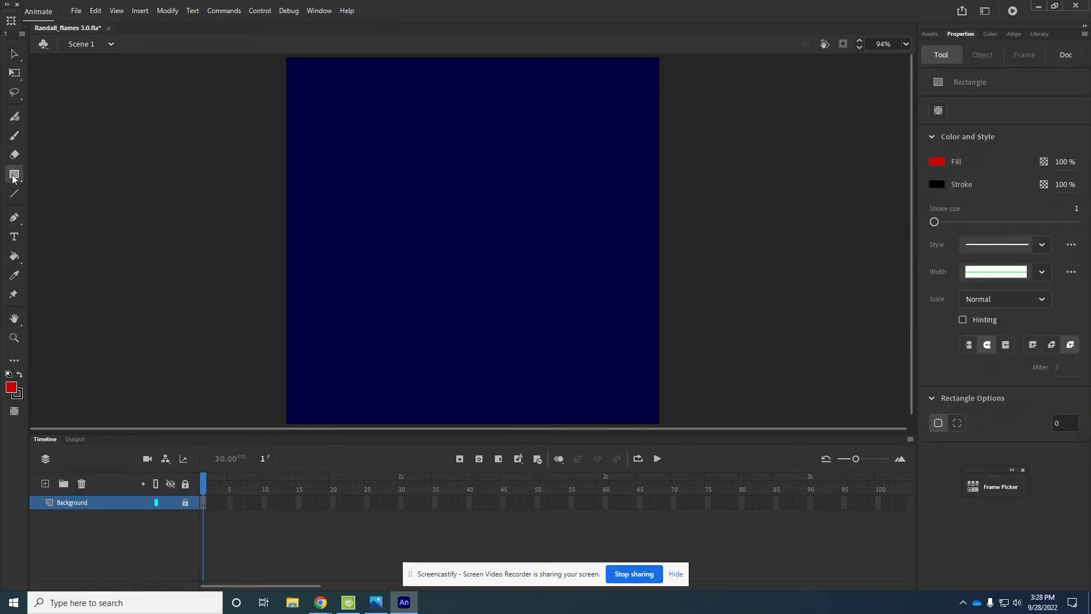
click(14, 176)
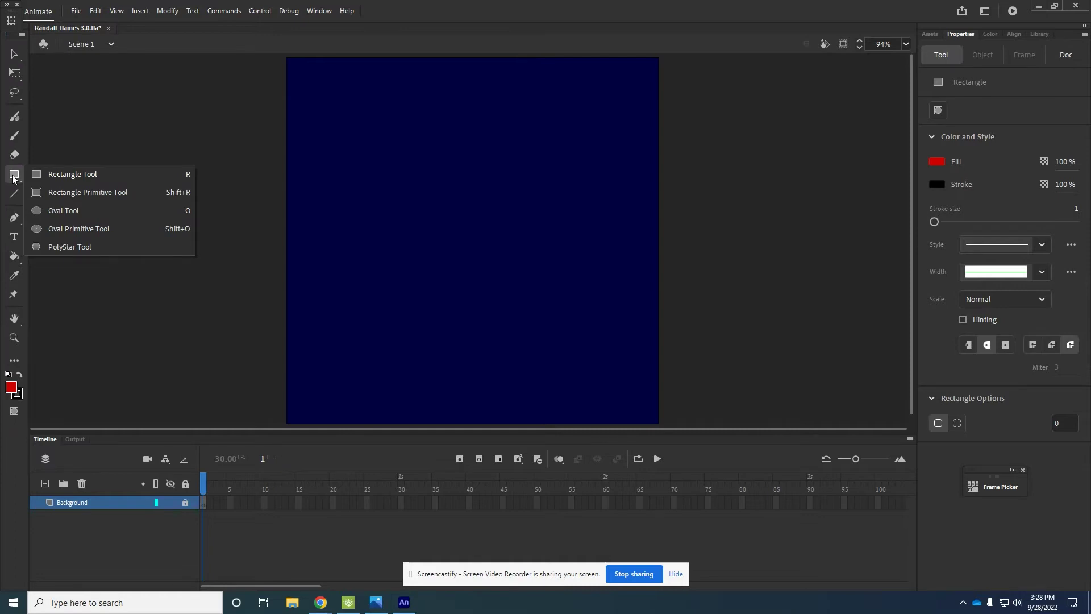
click(53, 174)
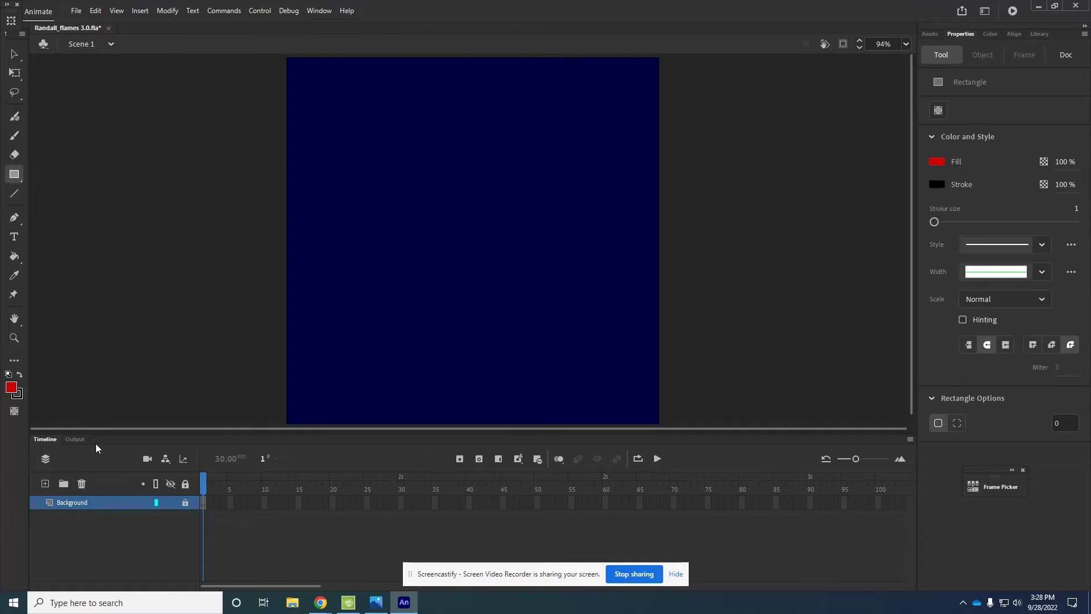
click(438, 164)
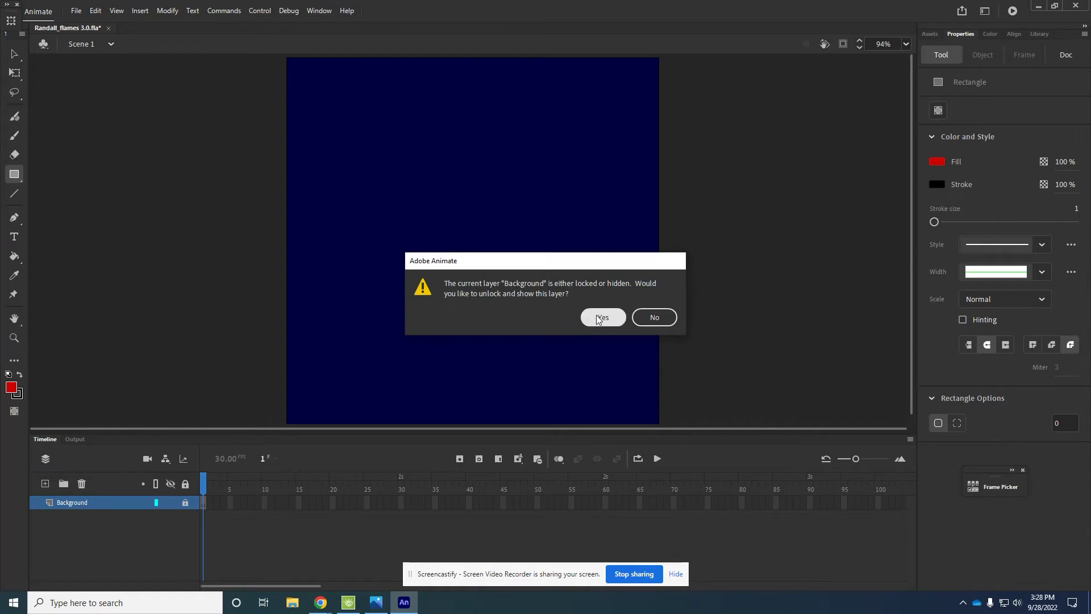
Step: Keep Background locked and add a new layer named 'Flames' above it
click(644, 314)
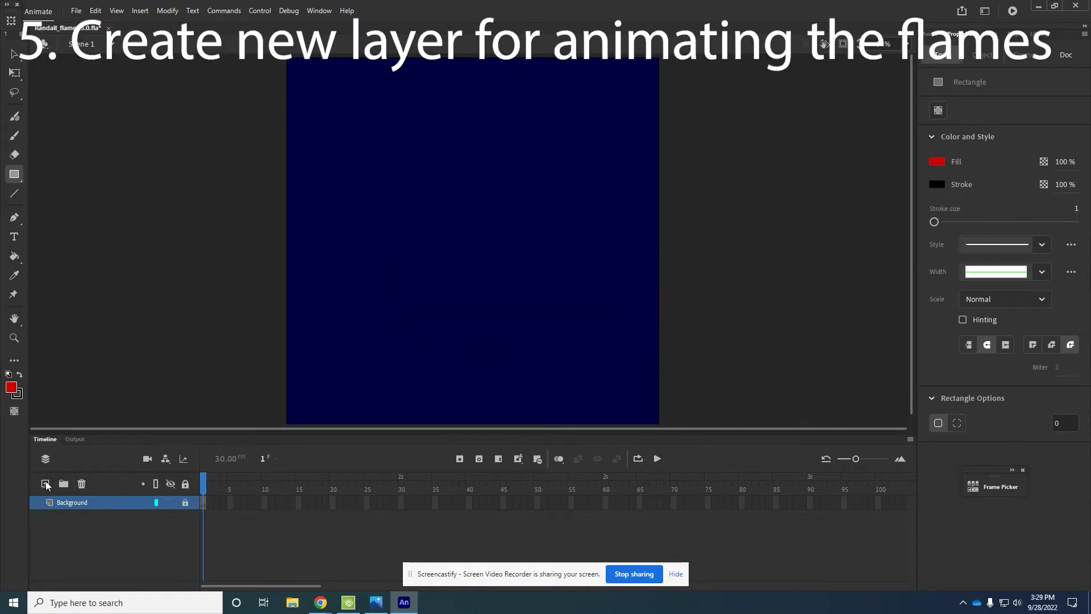
click(46, 484)
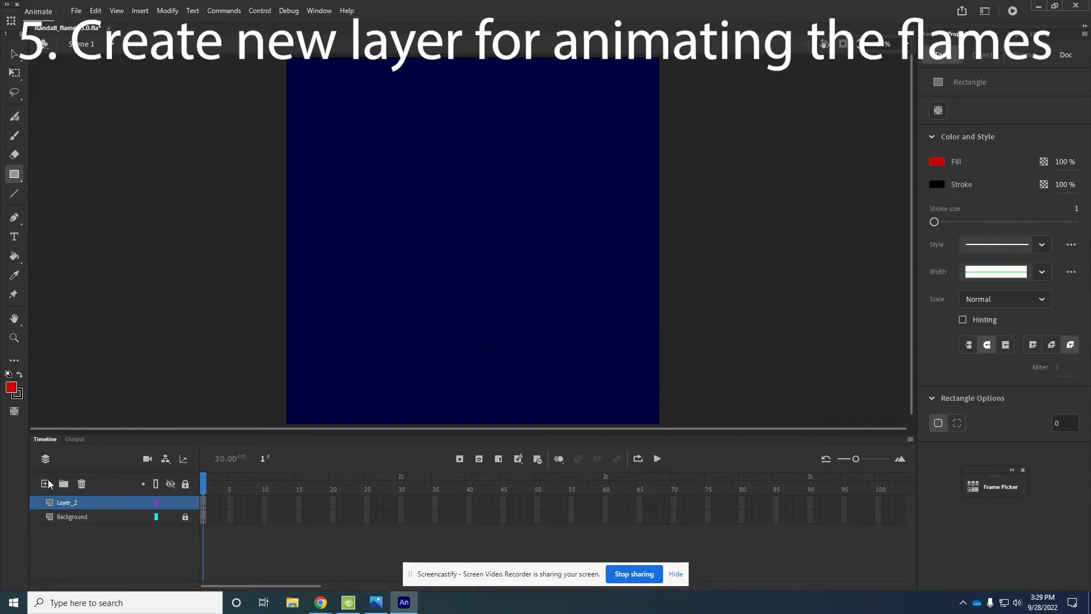
double_click(79, 501)
text(F)
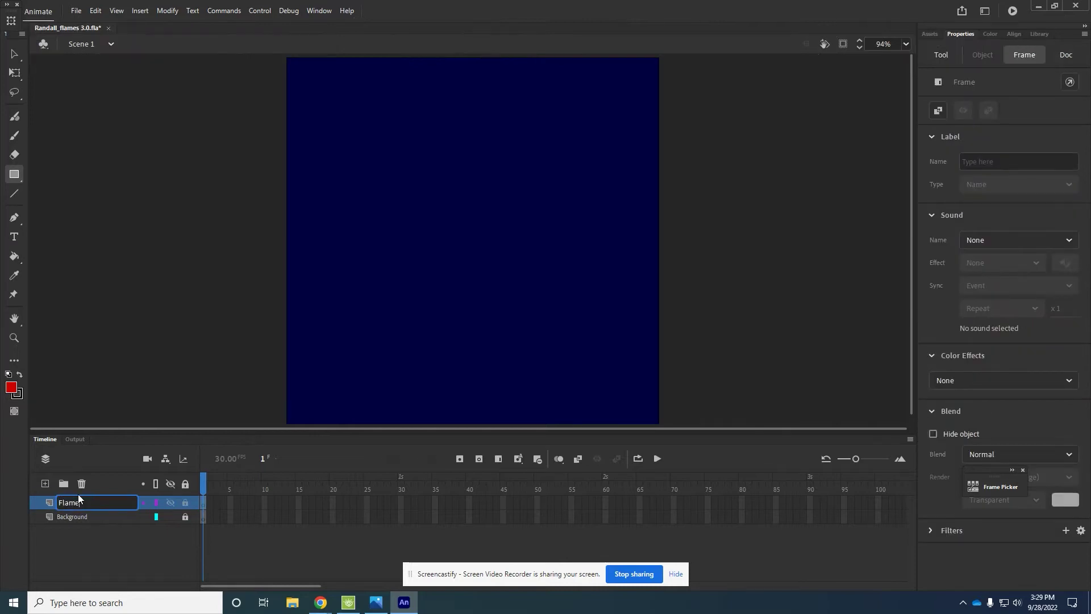
text(lames)
click(151, 560)
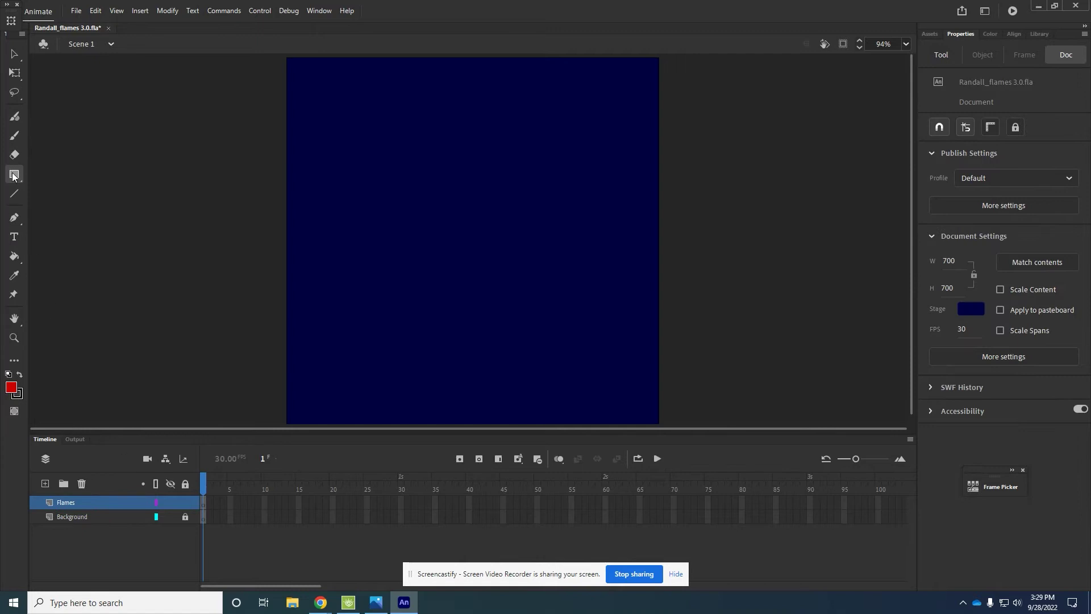
Step: Draw a tall rectangle near the stage's upper middle, with no outline and dark red fill
mouse_move(440, 142)
mouse_down()
mouse_move(493, 275)
mouse_move(487, 227)
mouse_up()
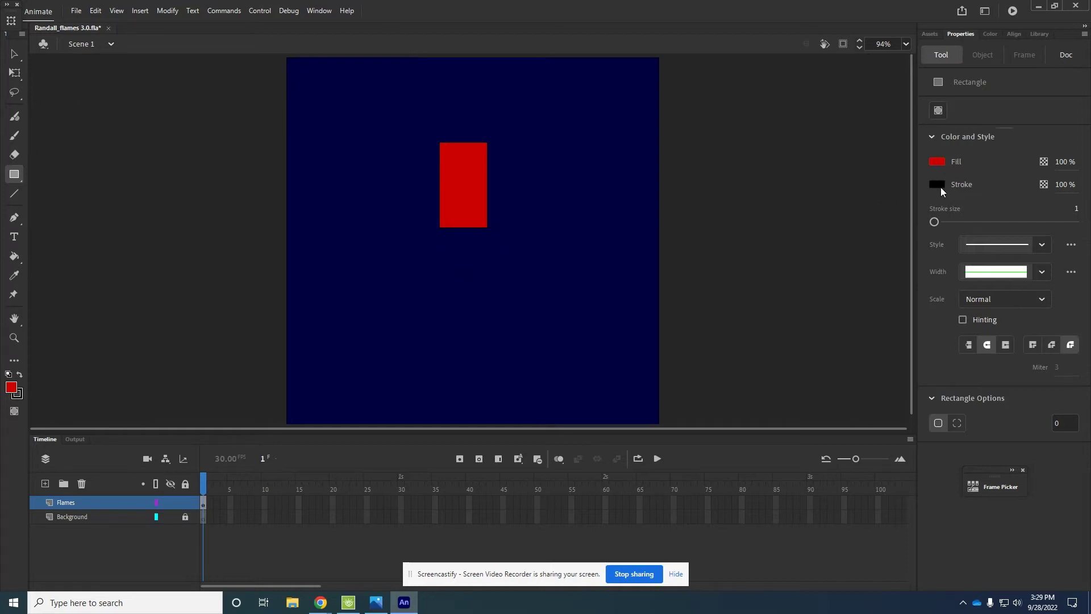
click(937, 184)
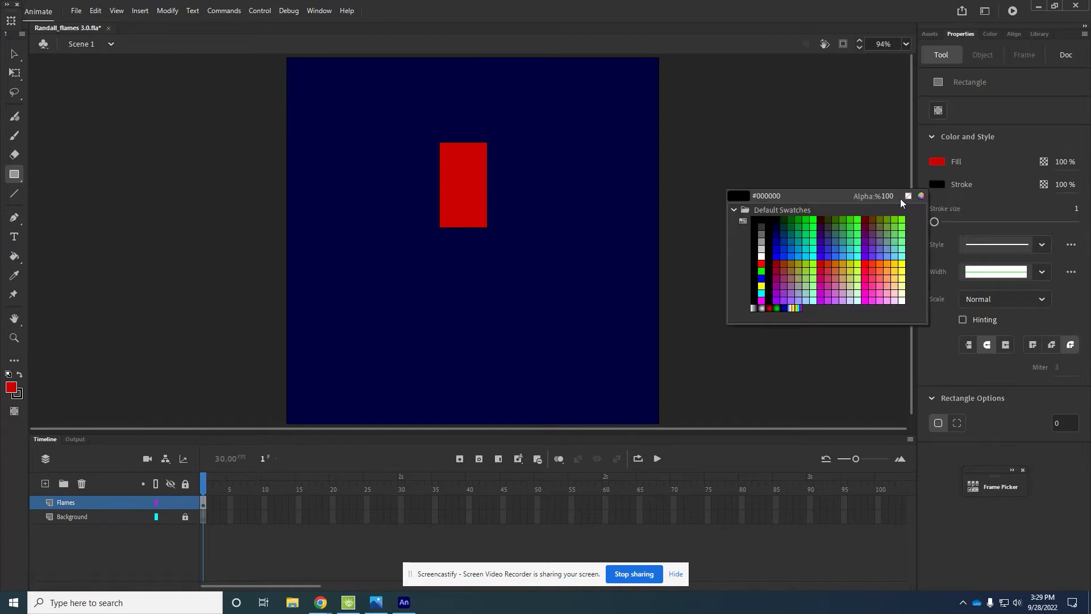
click(907, 196)
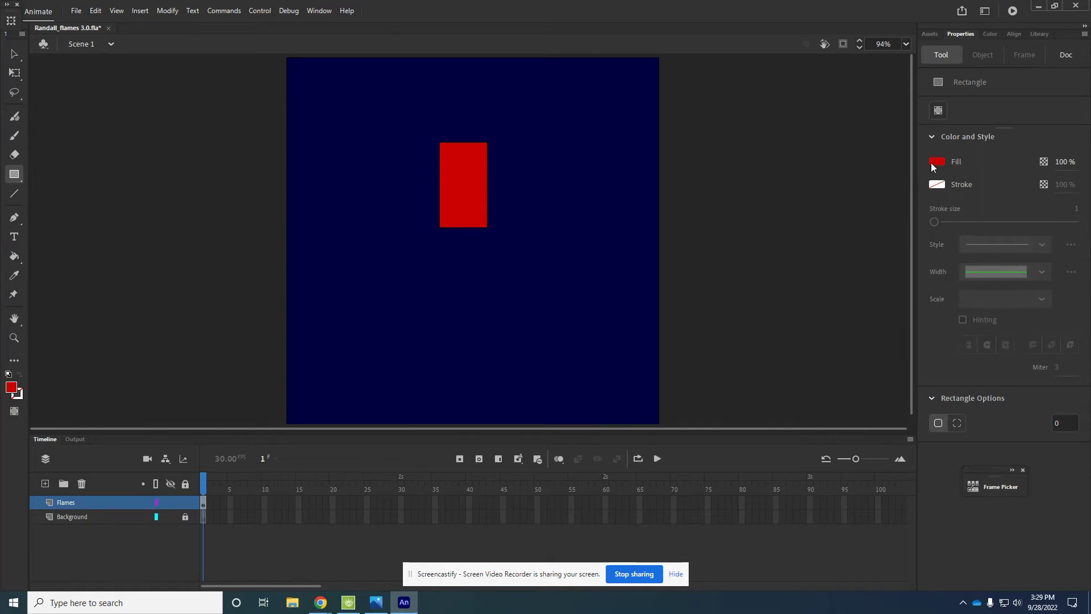
click(934, 162)
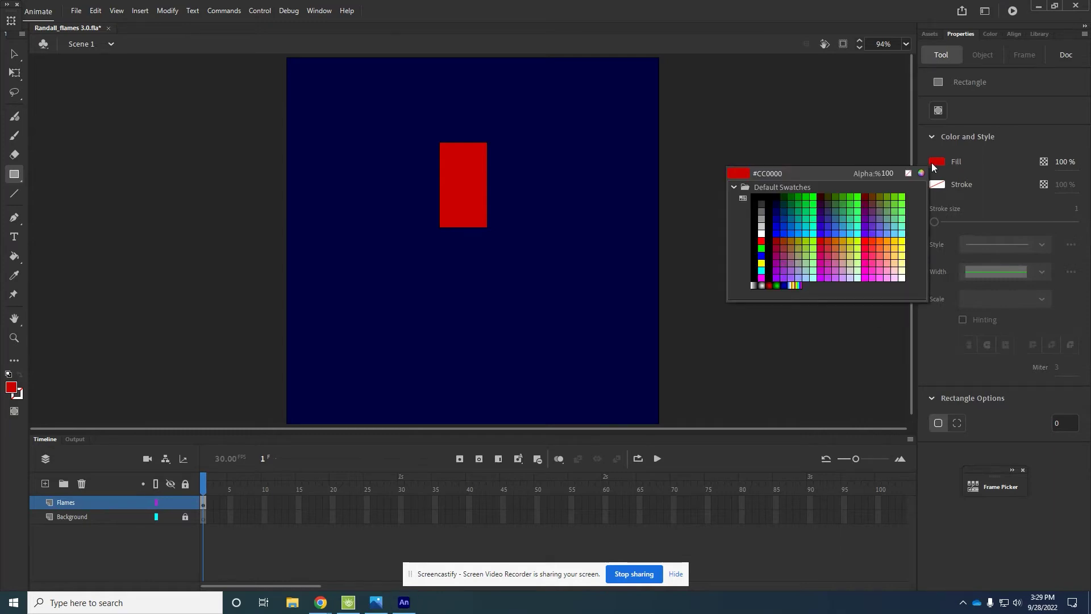
click(782, 236)
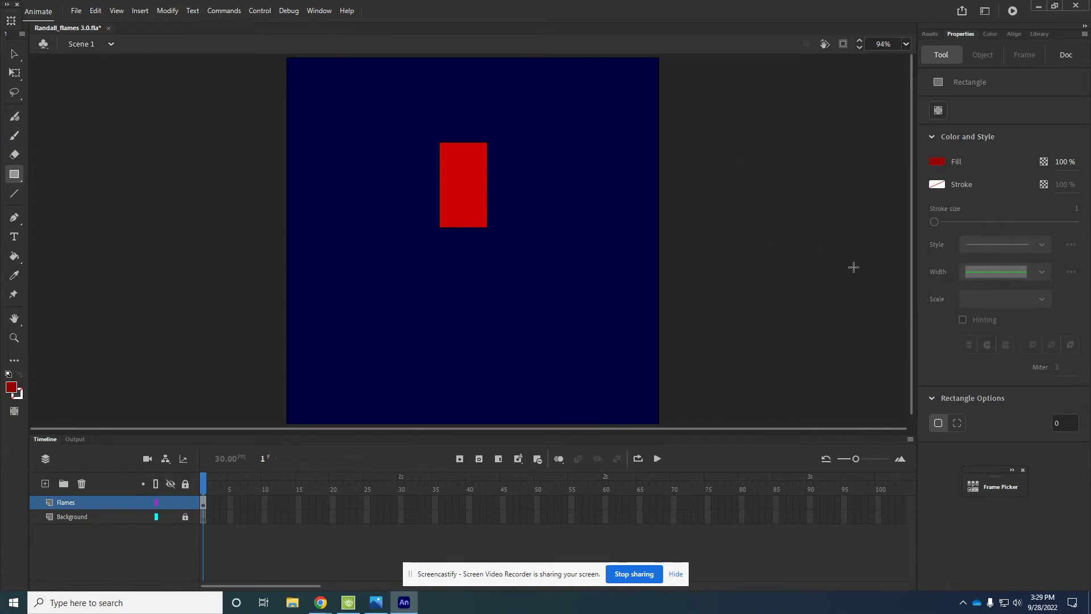
click(172, 515)
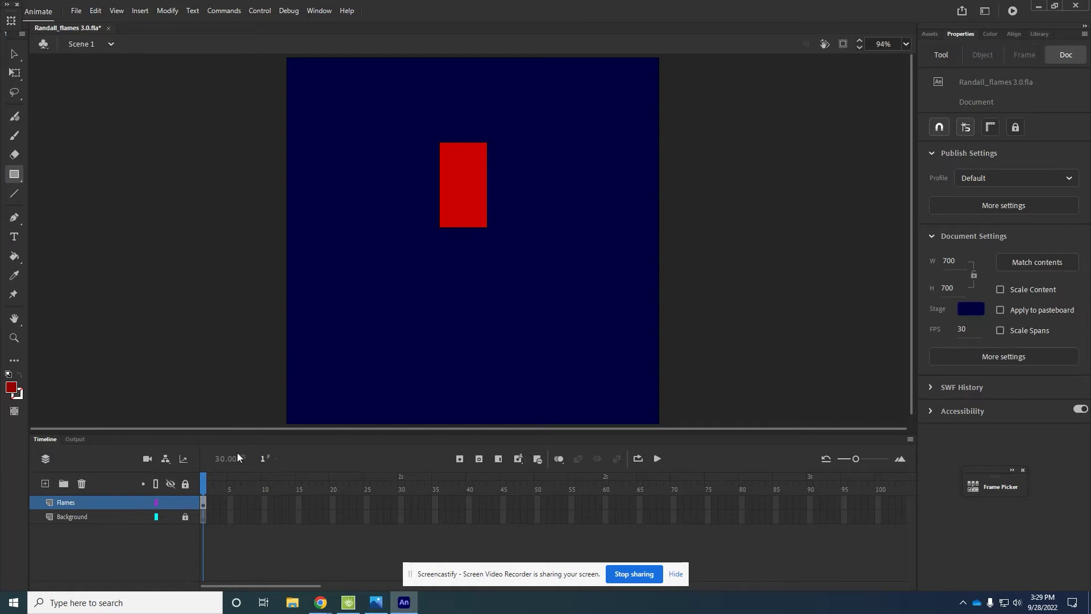
Step: Recolour the selected rectangle's fill, first to red #CC0000, then to dark red
click(100, 508)
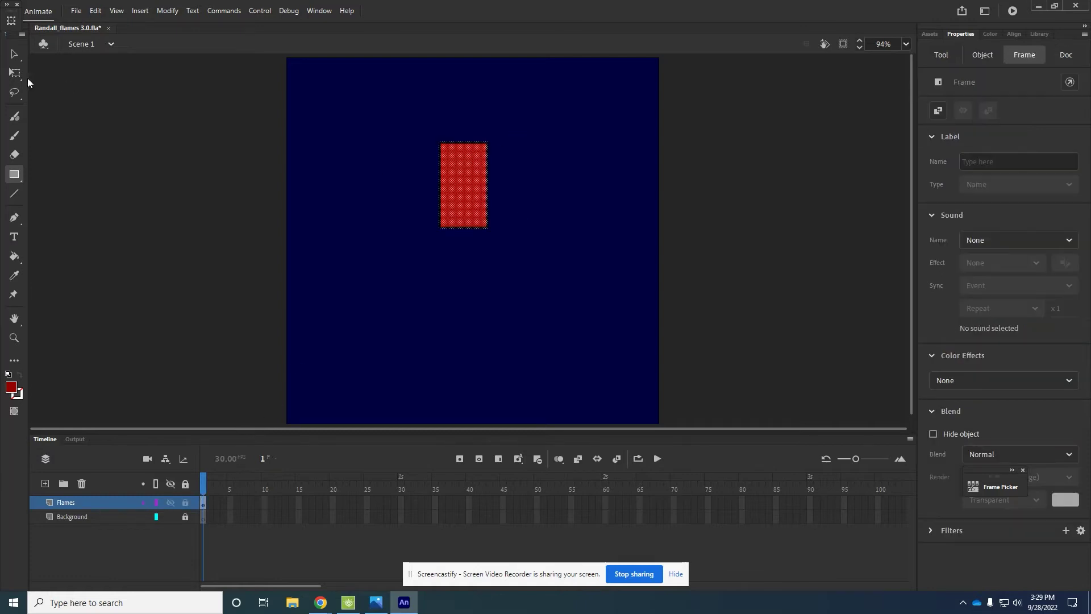
key(v)
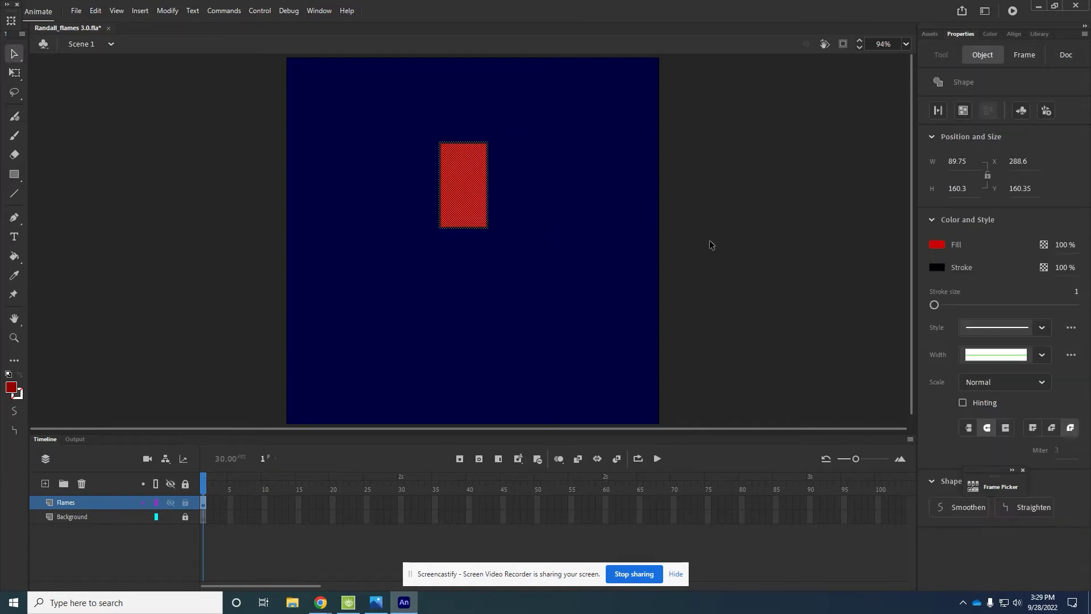
click(709, 242)
click(465, 200)
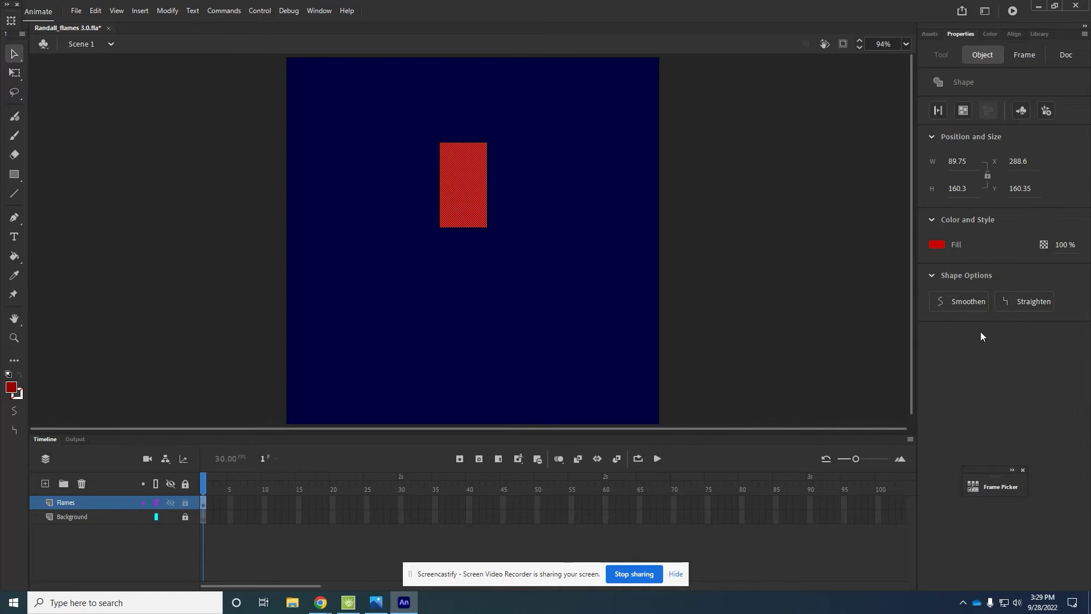
click(942, 244)
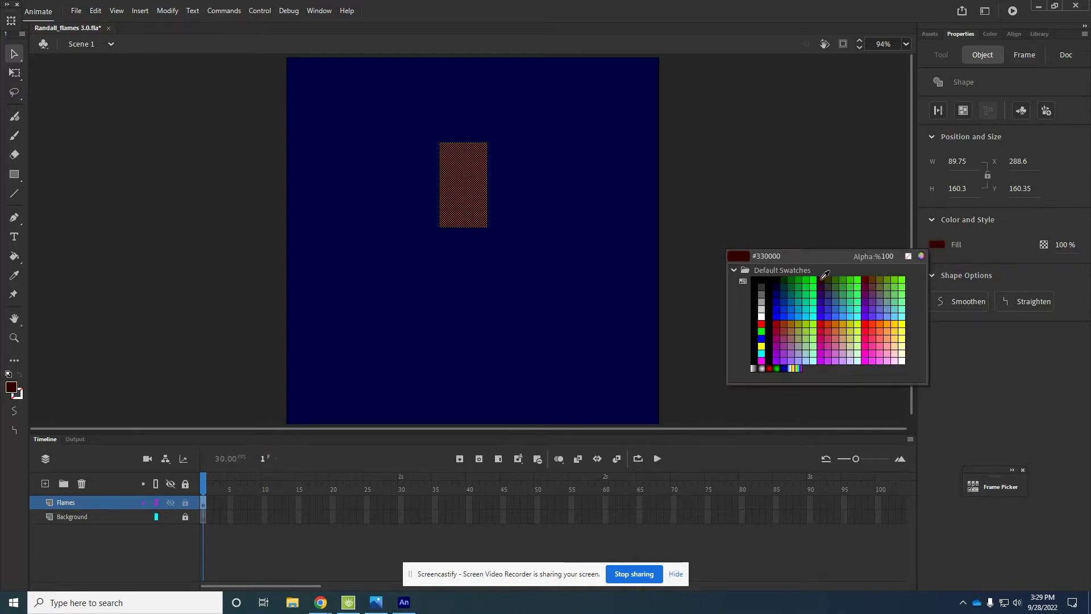
click(821, 323)
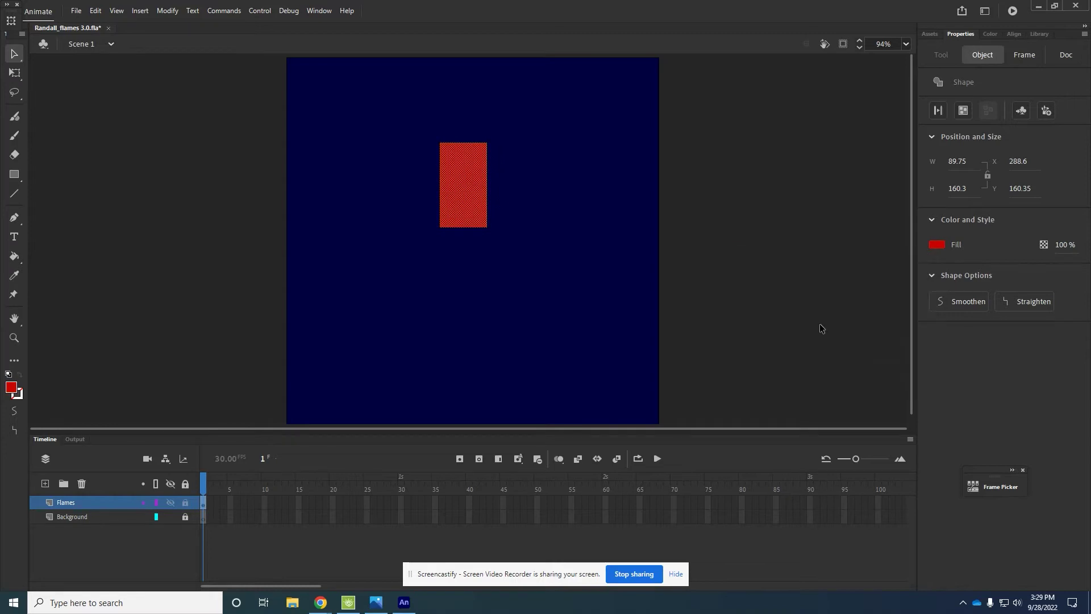
click(941, 246)
click(868, 271)
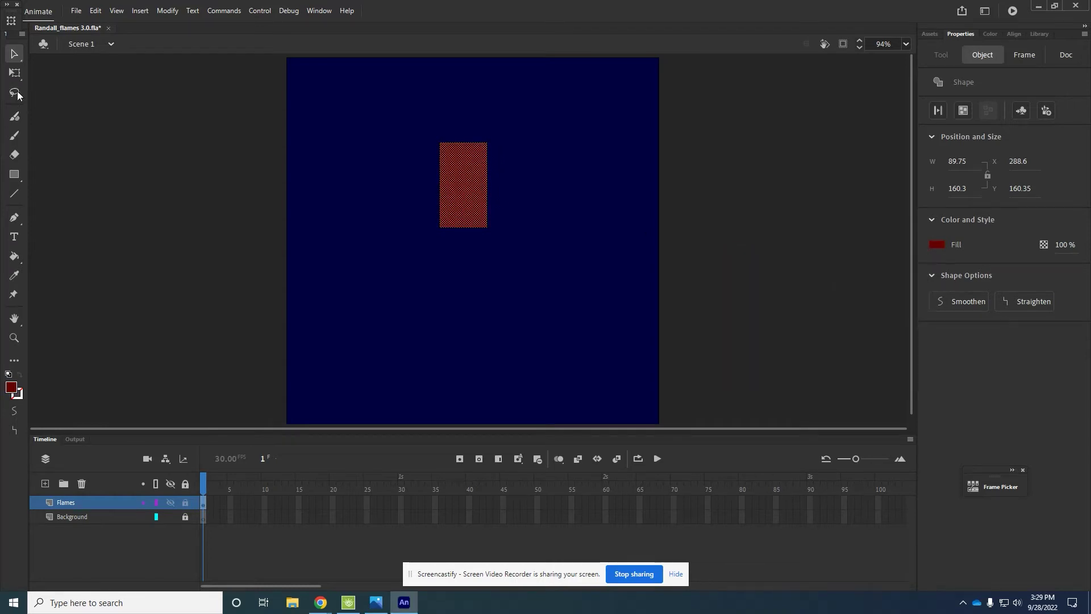
click(422, 278)
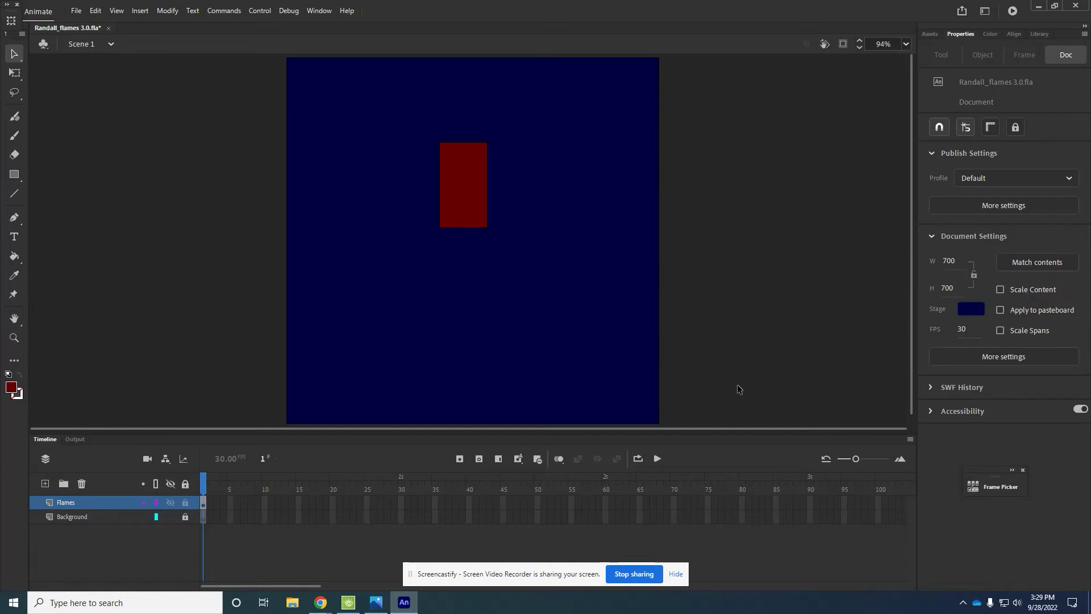
Step: Try moving the rectangle down and right, then undo the moves
drag(460, 210, 471, 243)
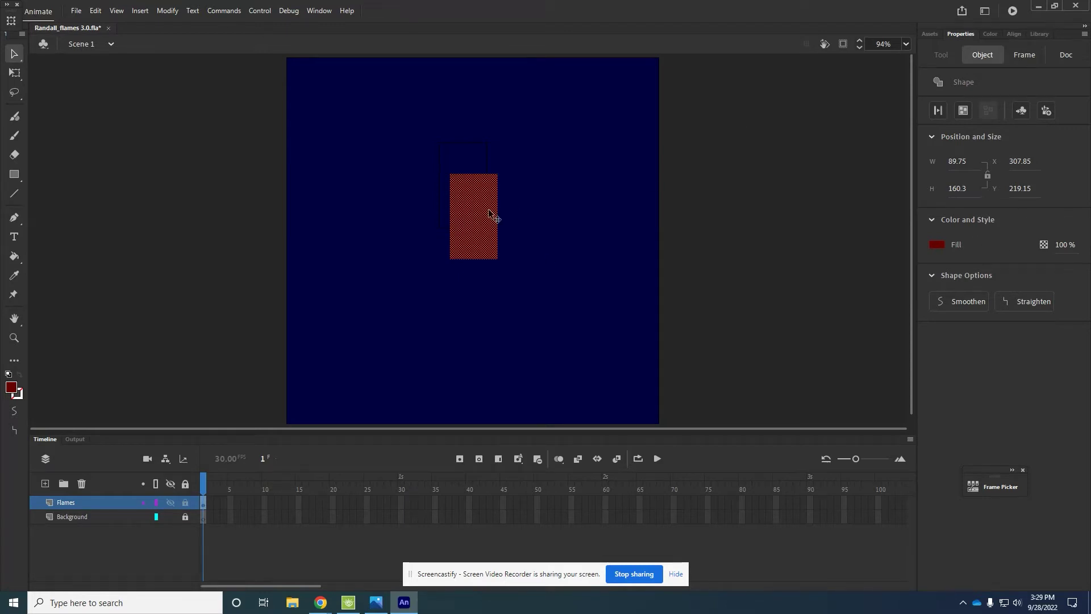
drag(490, 212, 581, 202)
click(488, 167)
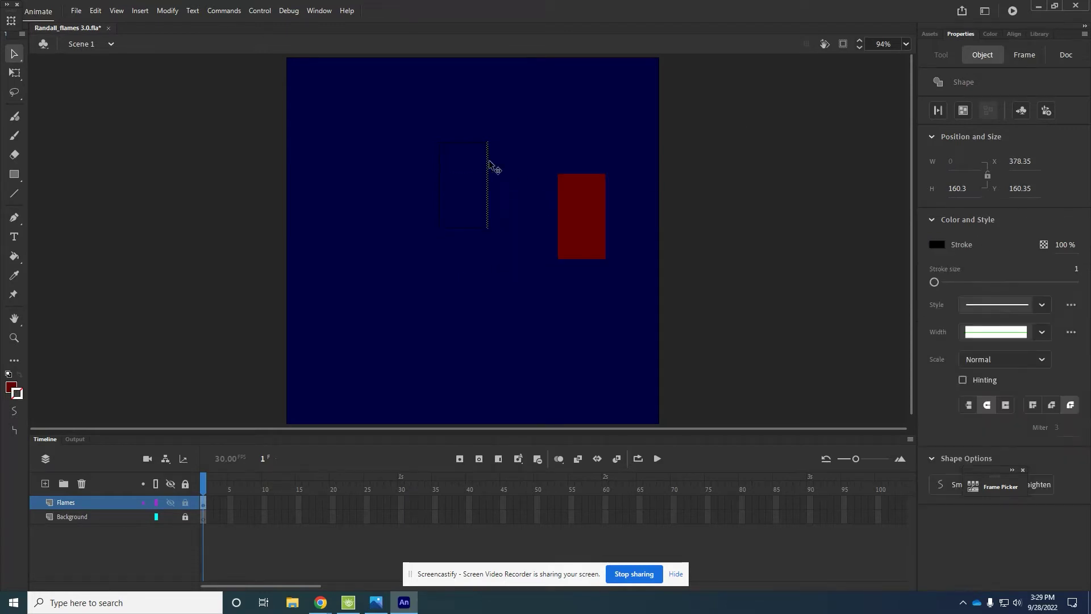
click(576, 181)
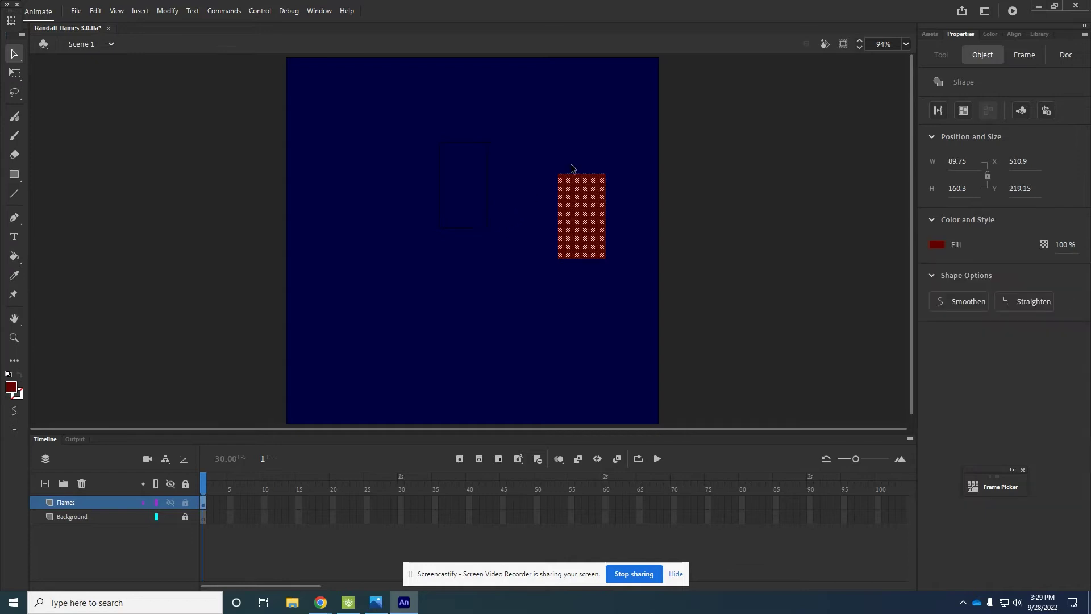
key(ctrl+z)
key(ctrl+z)
click(617, 192)
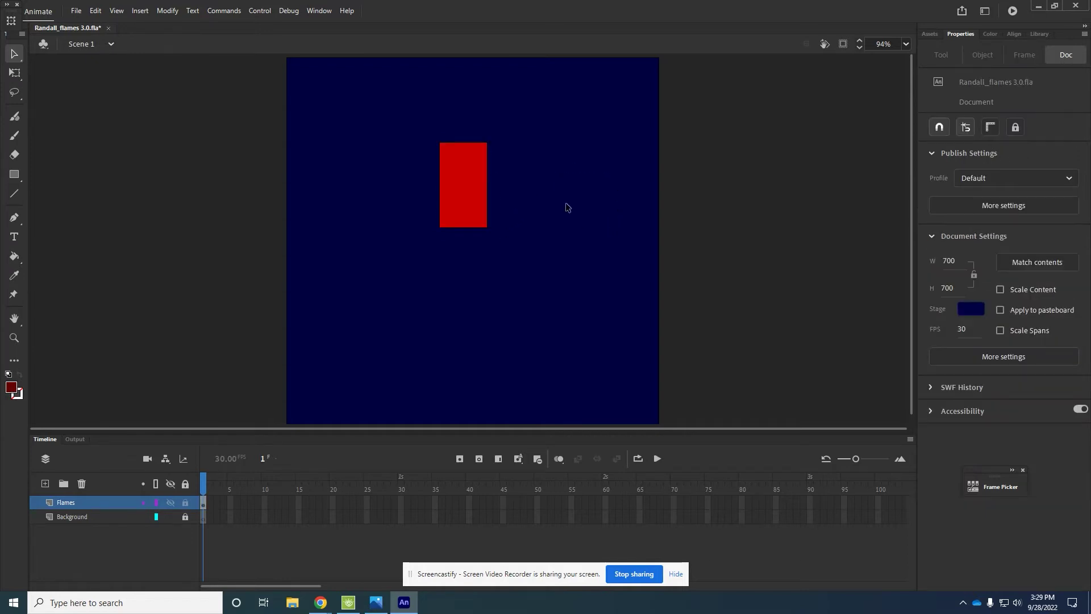
Step: Select the whole rectangle including its outline and show its shape properties
key(ctrl+a)
click(435, 213)
click(450, 187)
click(565, 231)
click(462, 192)
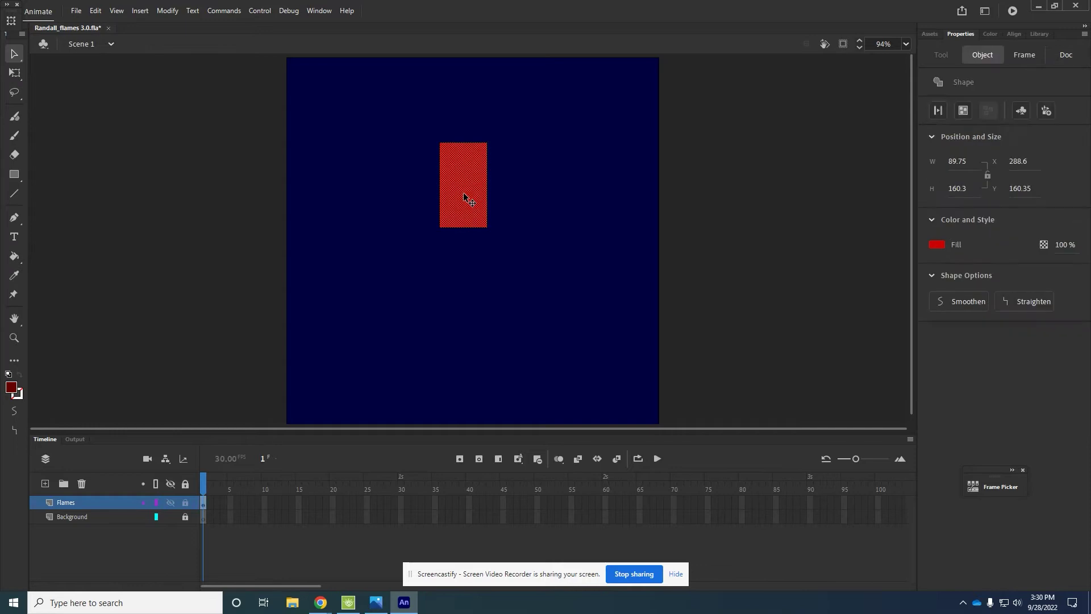
click(521, 209)
key(ctrl+a)
click(521, 206)
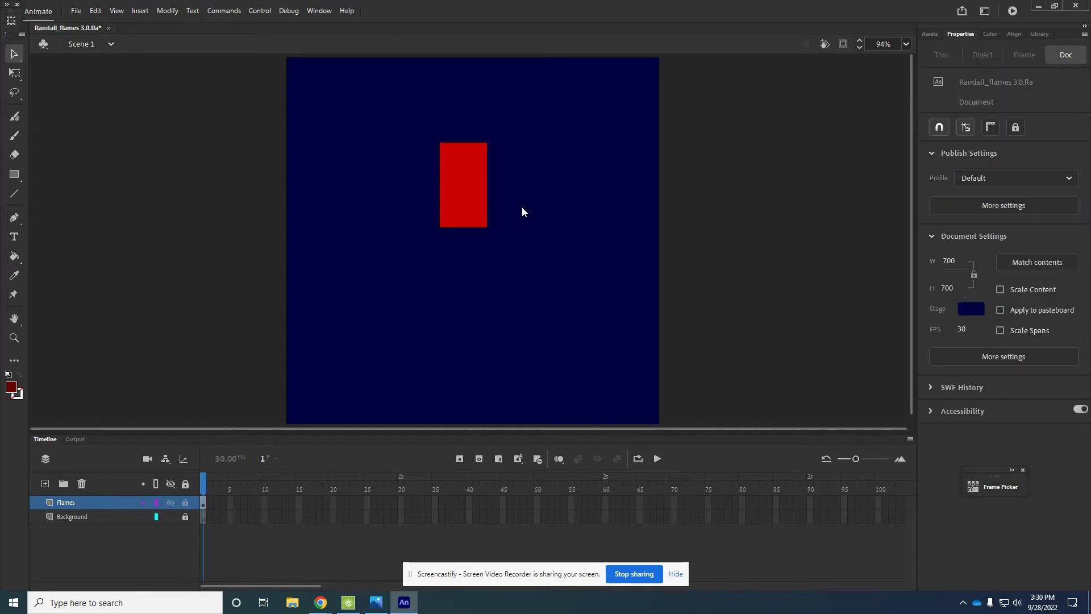
key(ctrl+a)
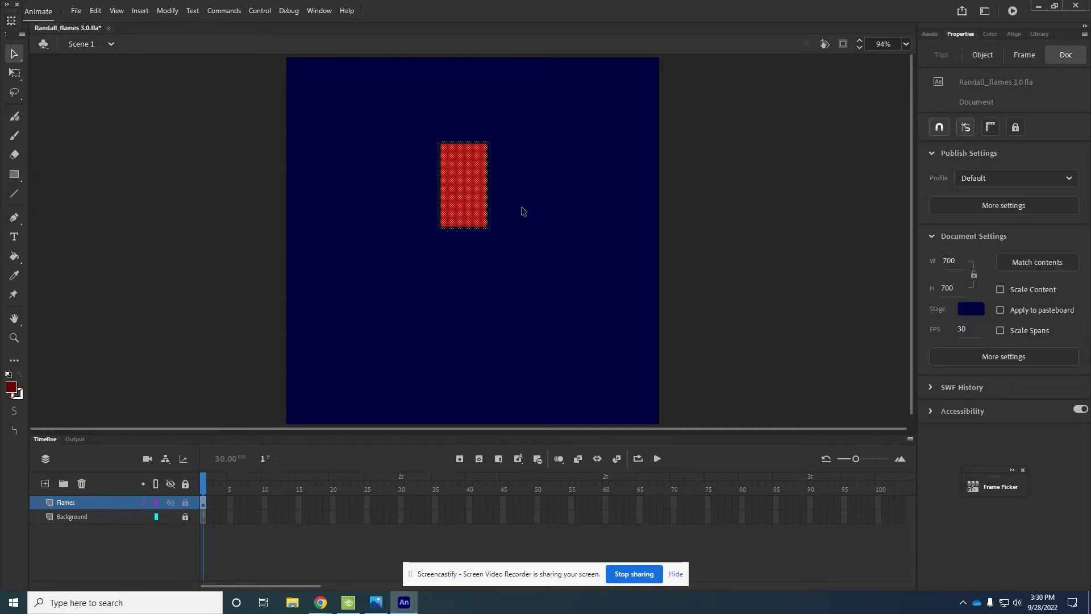
click(985, 58)
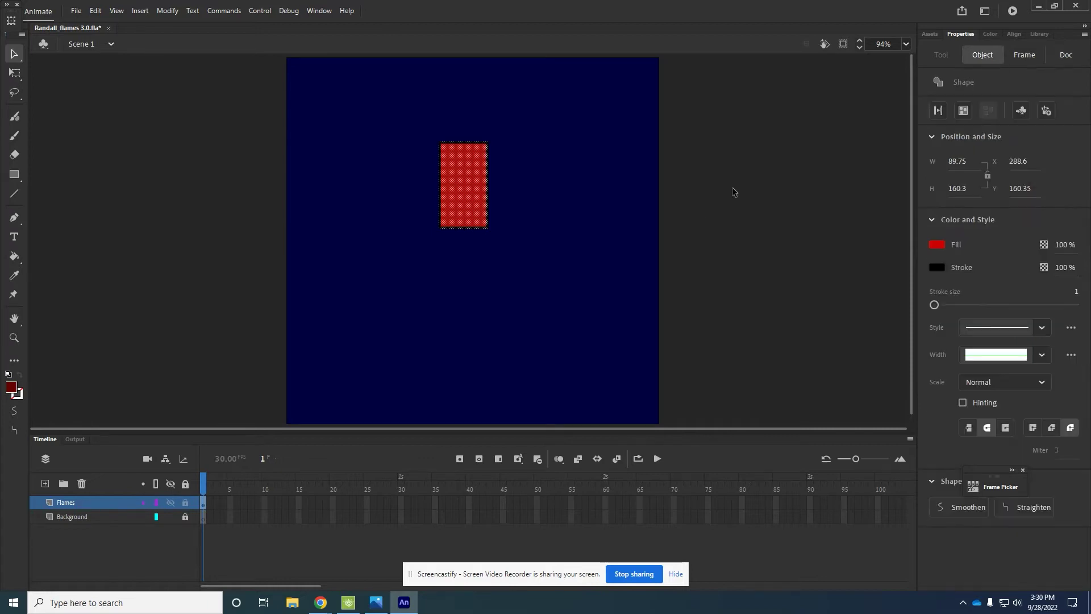
click(559, 282)
click(461, 183)
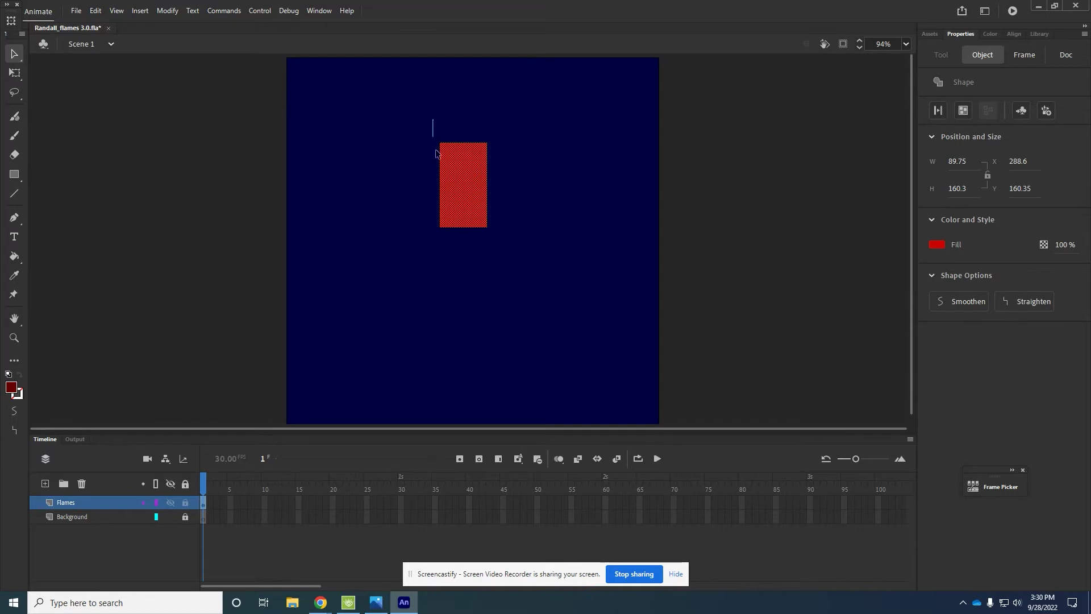
double_click(450, 174)
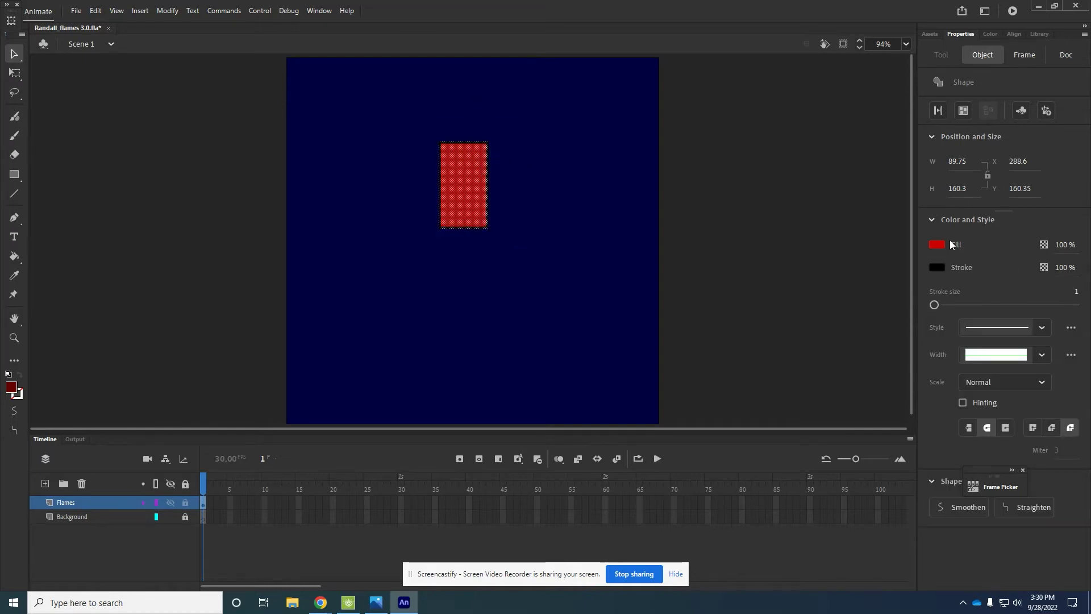
Step: Remove the rectangle's outline, apply the dark red fill, and leave it near its original spot
click(936, 269)
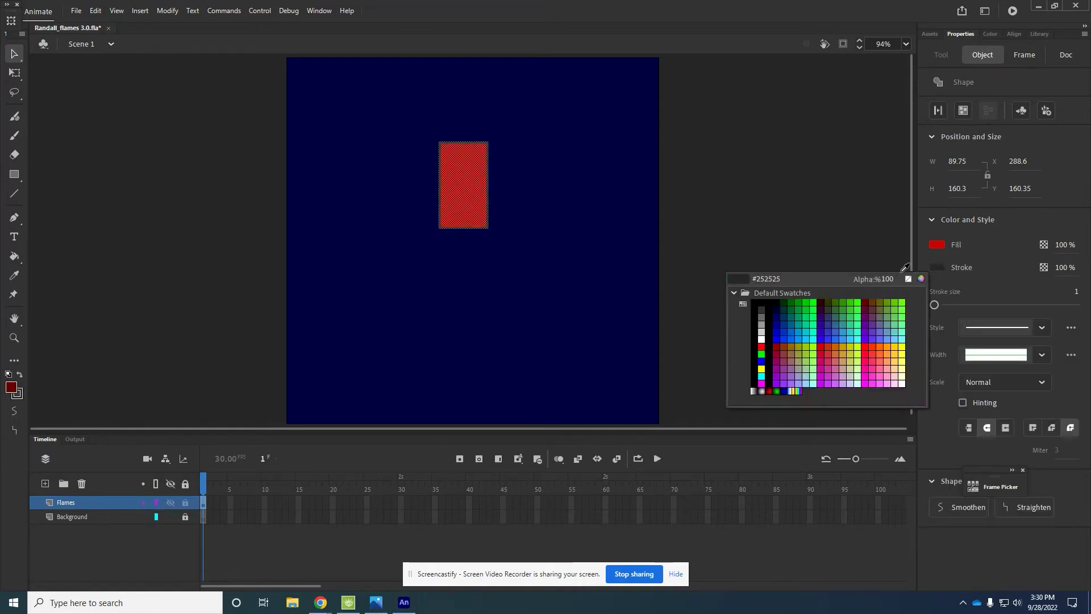
click(908, 279)
click(942, 244)
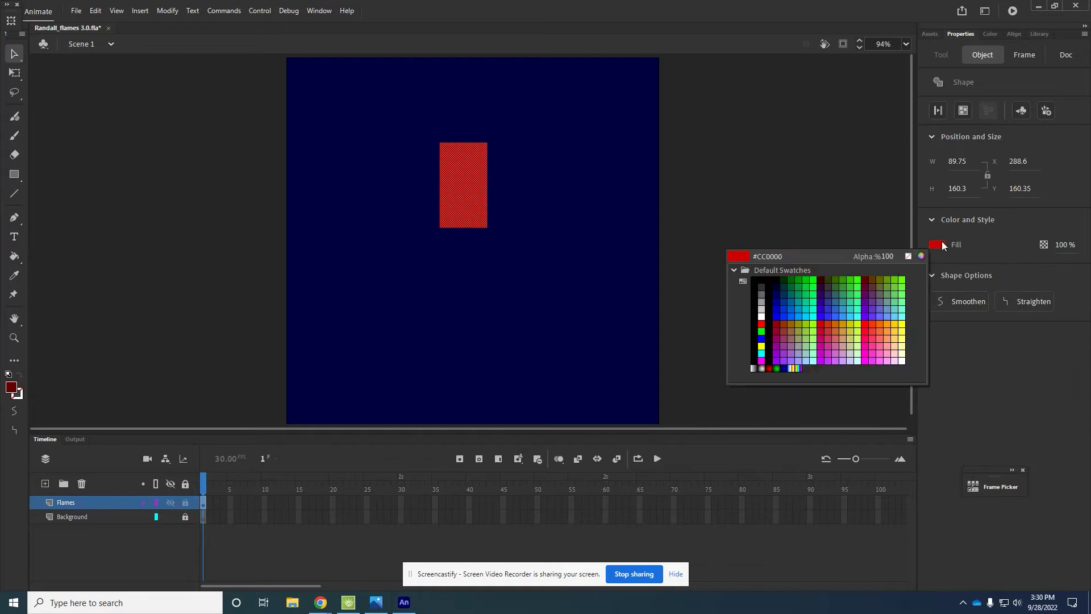
click(10, 387)
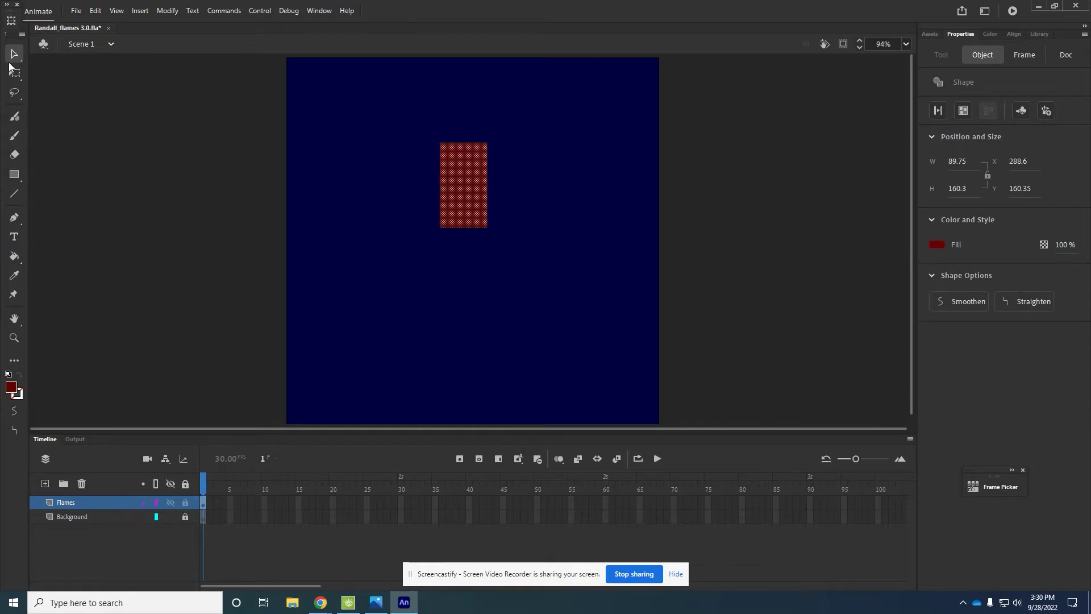
click(485, 236)
mouse_move(476, 185)
mouse_down()
mouse_move(492, 252)
mouse_move(471, 203)
mouse_up()
click(493, 219)
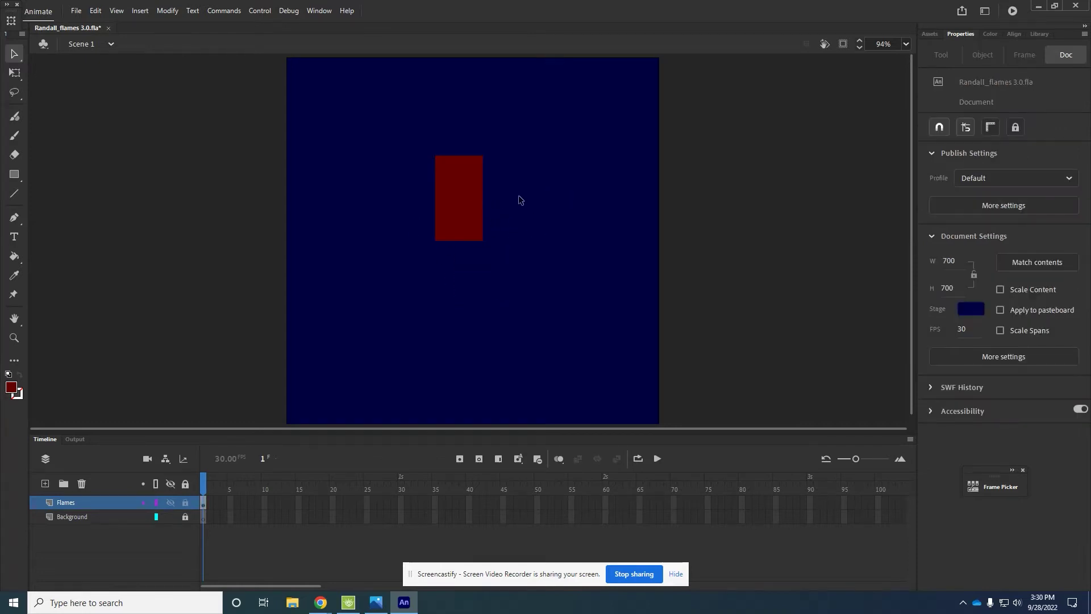
click(478, 212)
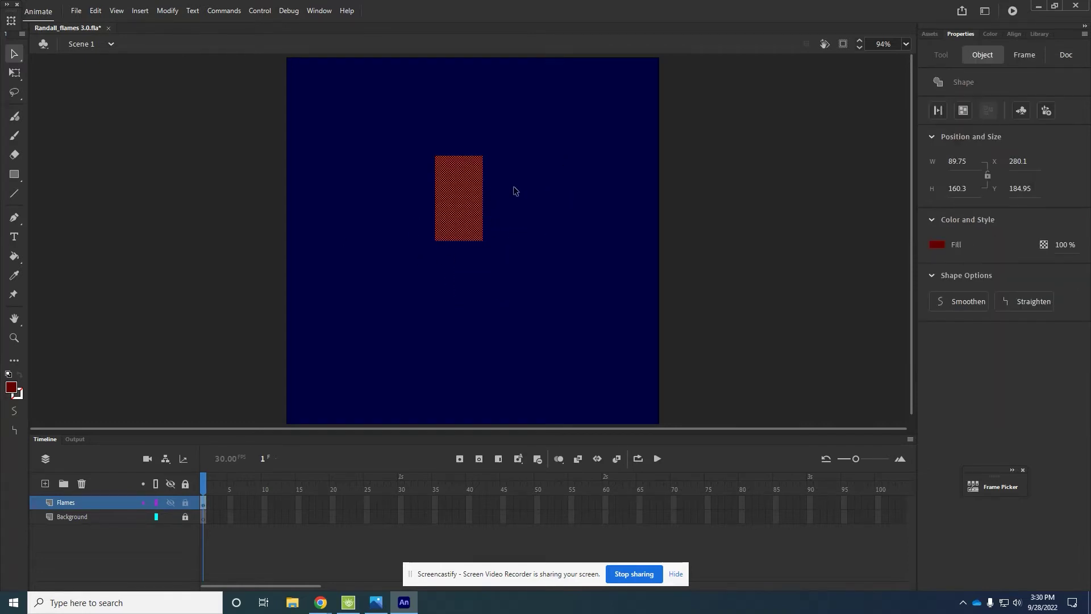
click(491, 194)
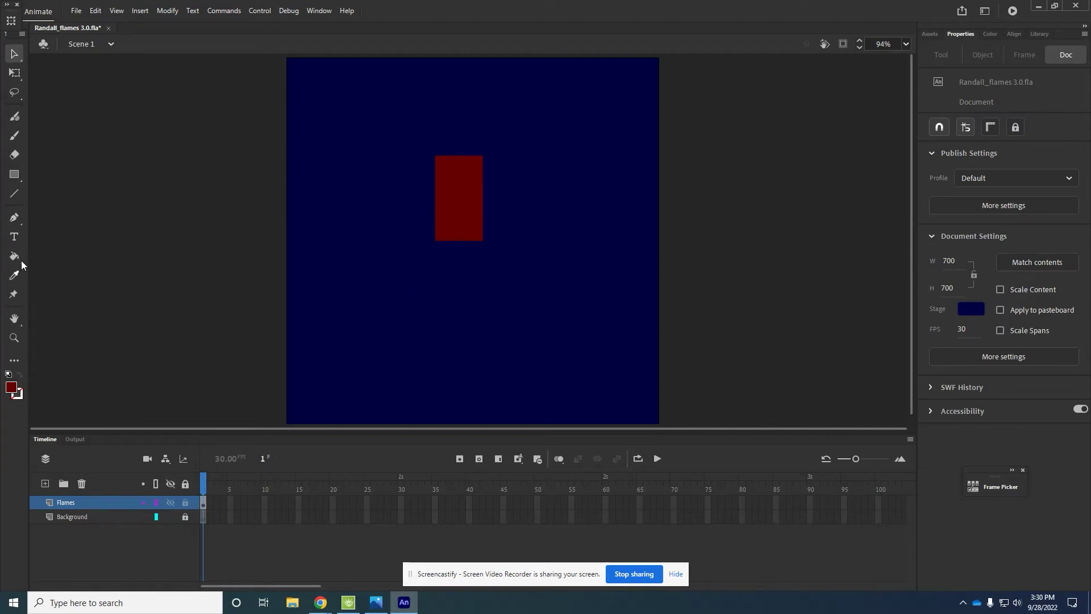
Step: Delete the rectangle's top-right anchor point with the Pen tool, turning it into a triangle
click(17, 219)
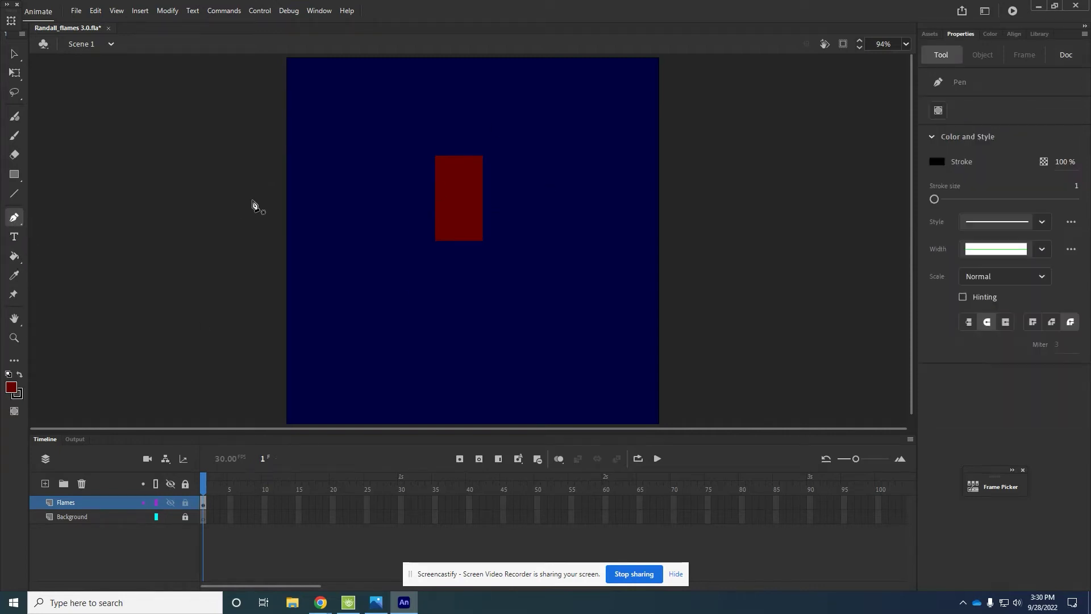
click(484, 161)
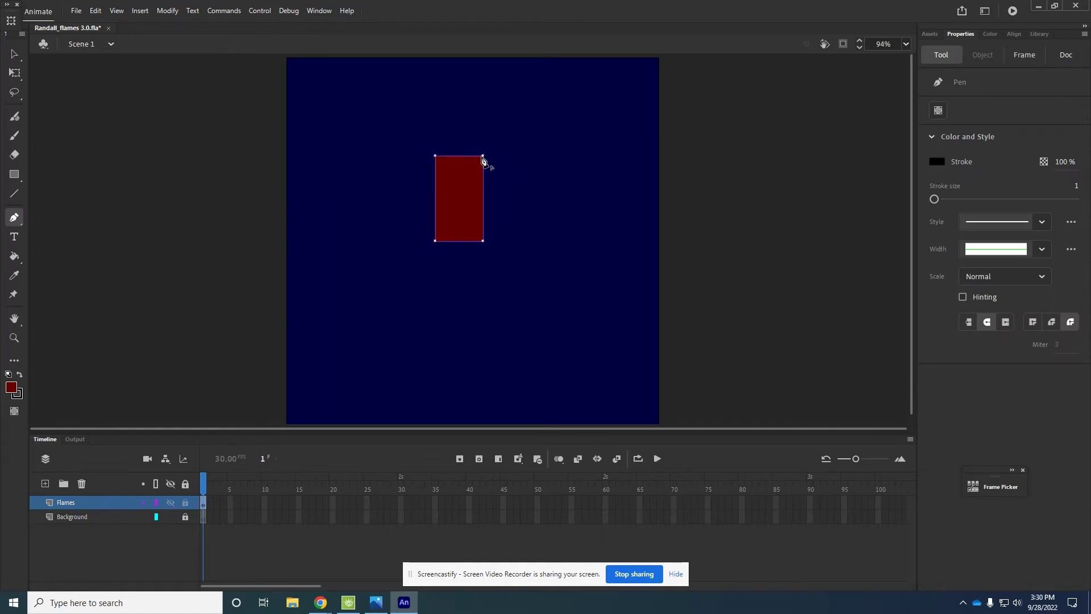
click(484, 161)
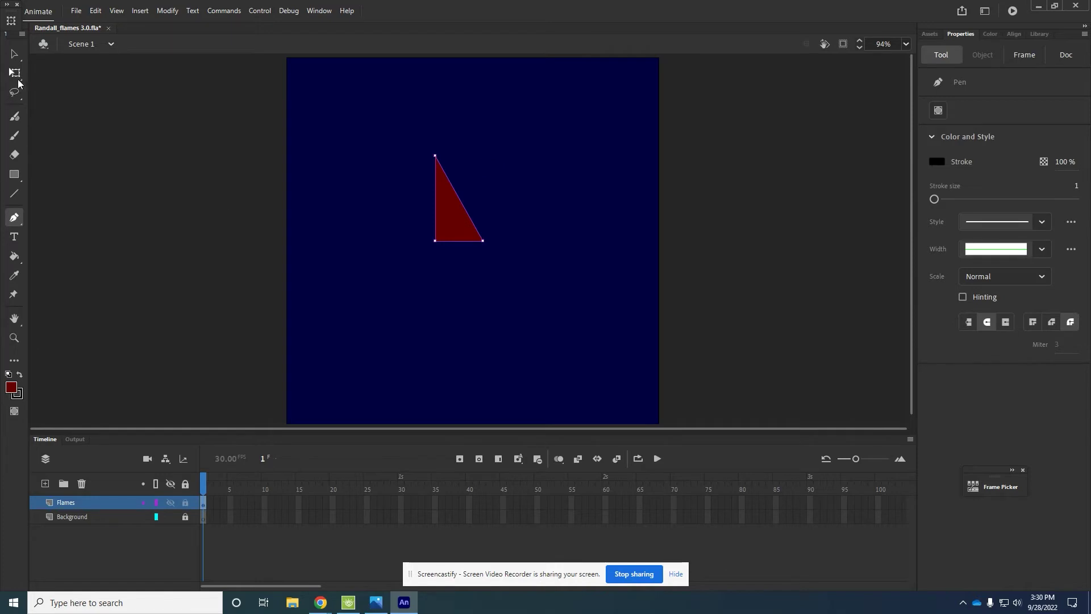
click(19, 56)
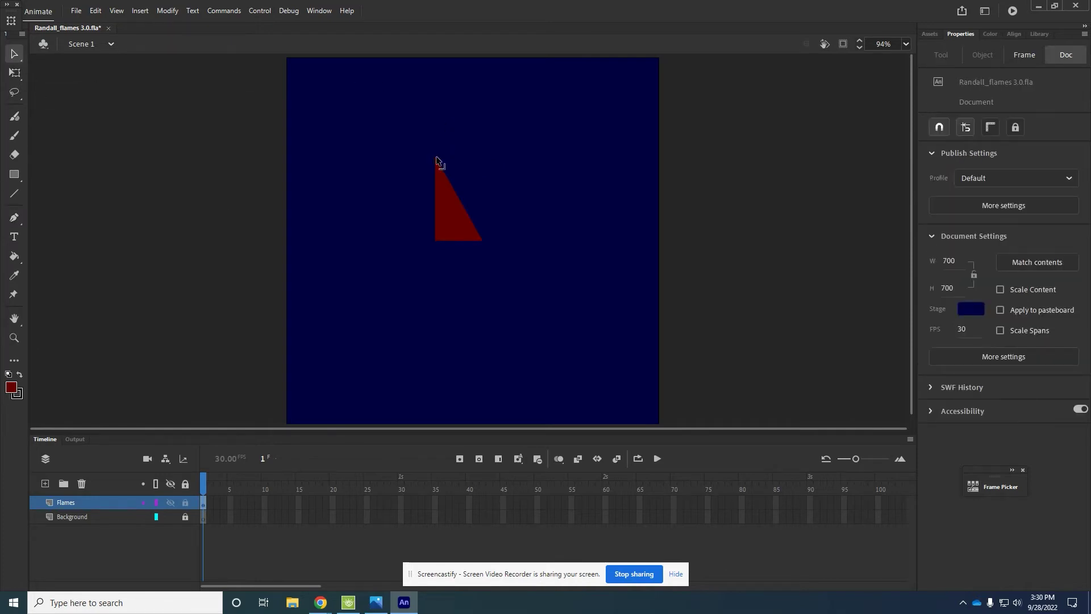
Step: Center the top point, narrow the bottom and curve the edges into a teardrop flame
drag(436, 158, 463, 172)
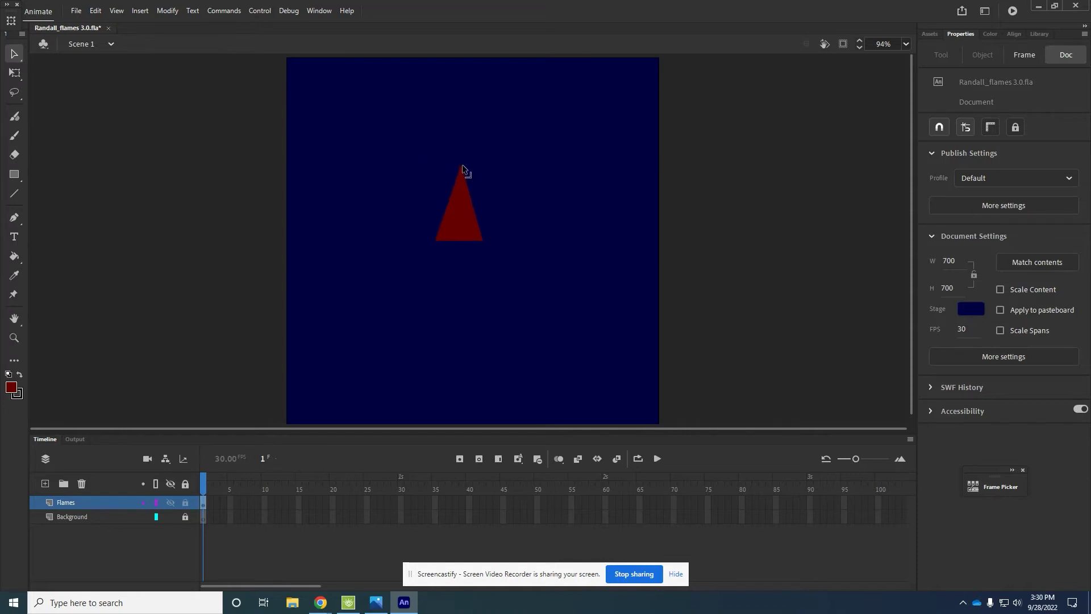
click(465, 174)
drag(433, 241, 449, 241)
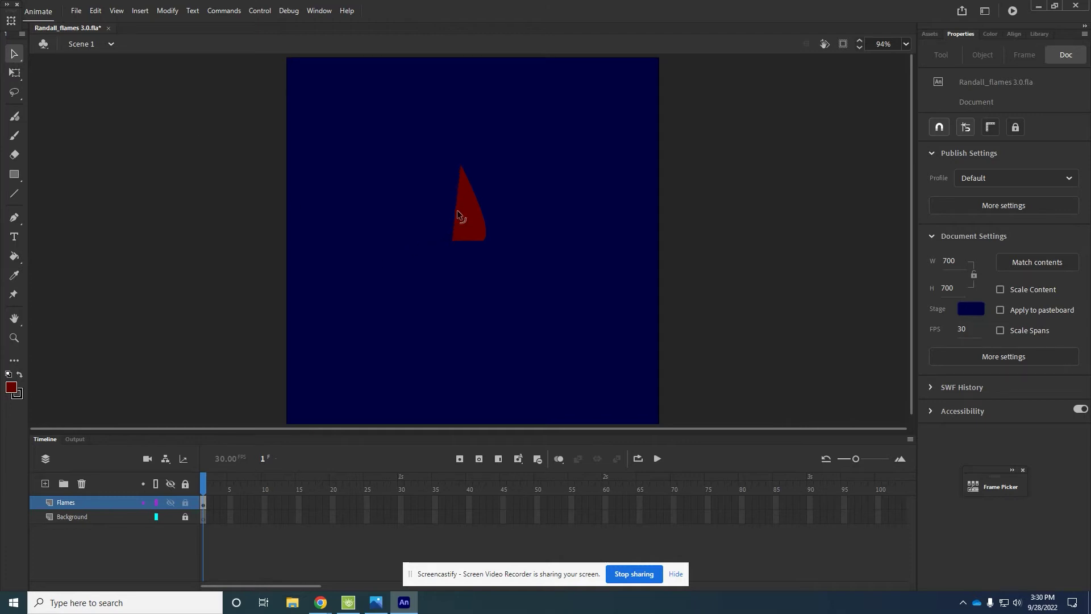
drag(455, 223, 442, 221)
drag(483, 241, 476, 239)
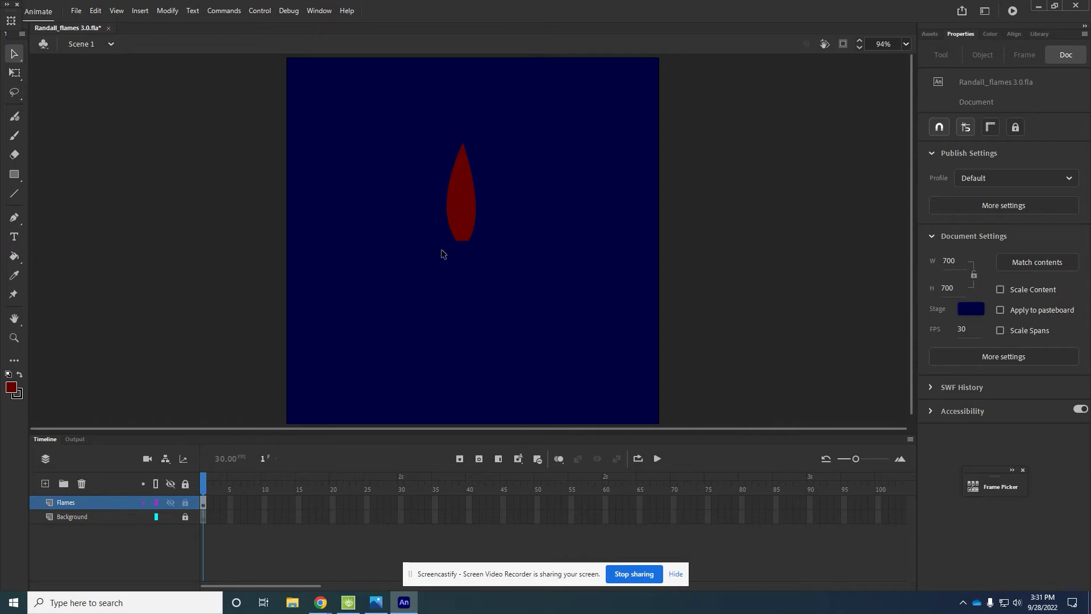
Step: Give the selected flame a linear gradient fill in the Color panel
click(454, 196)
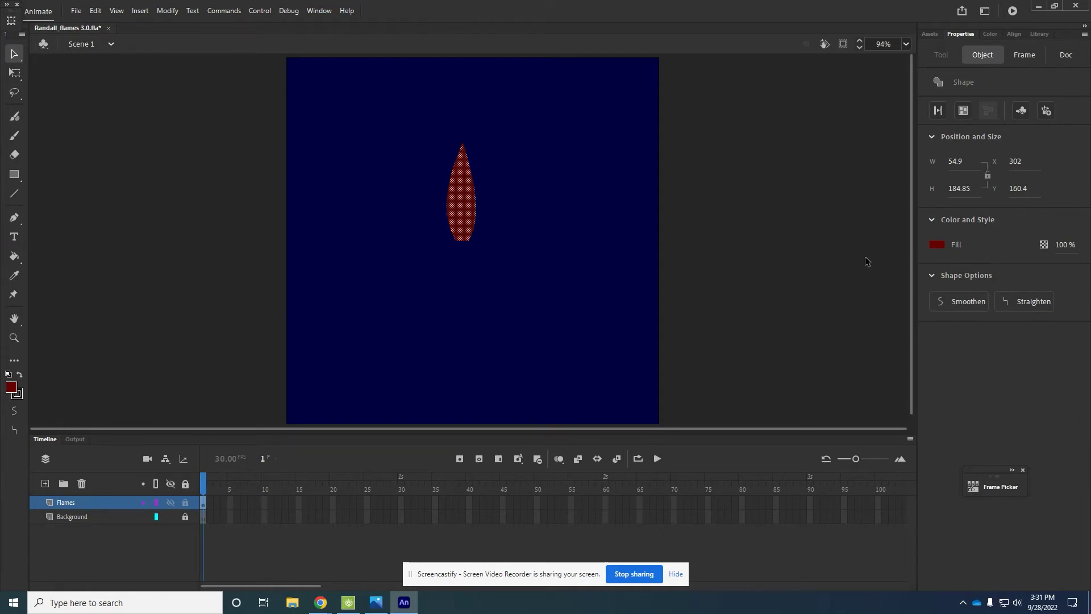
click(941, 244)
click(940, 243)
click(941, 244)
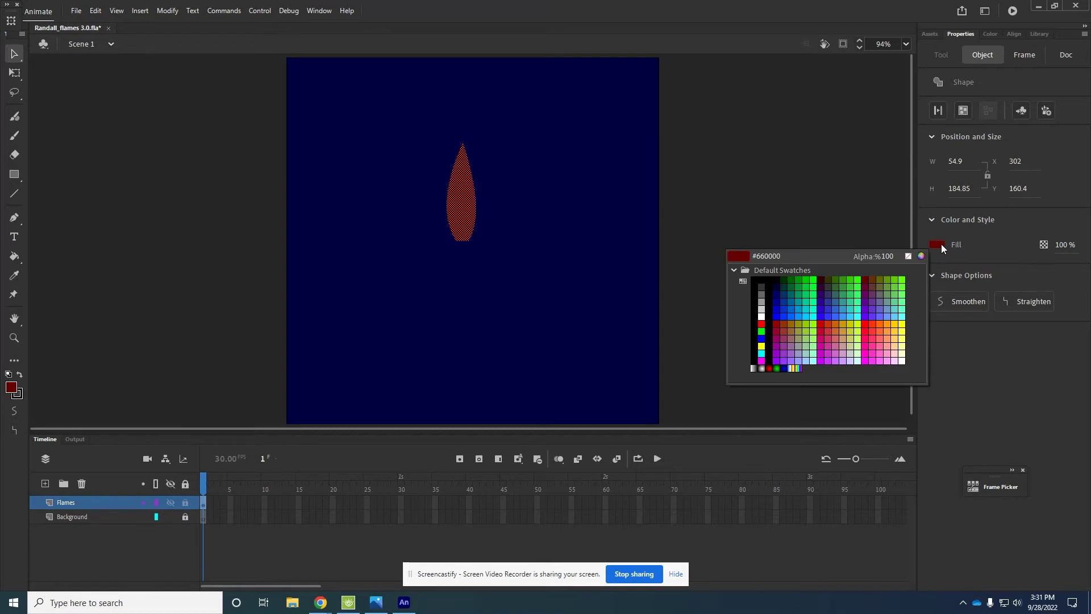
click(940, 243)
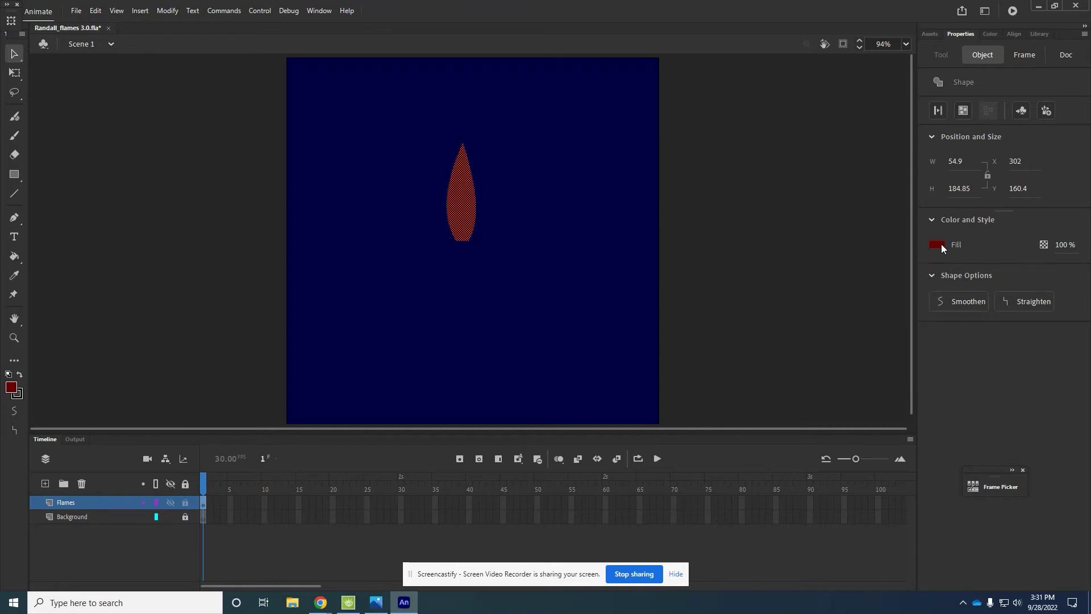
click(987, 36)
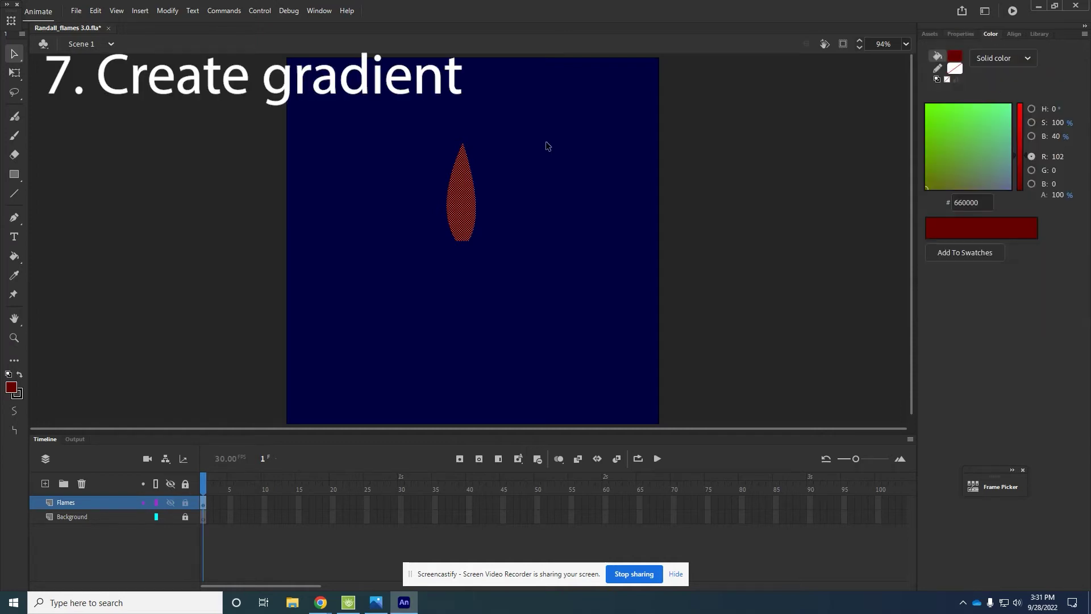
click(1005, 59)
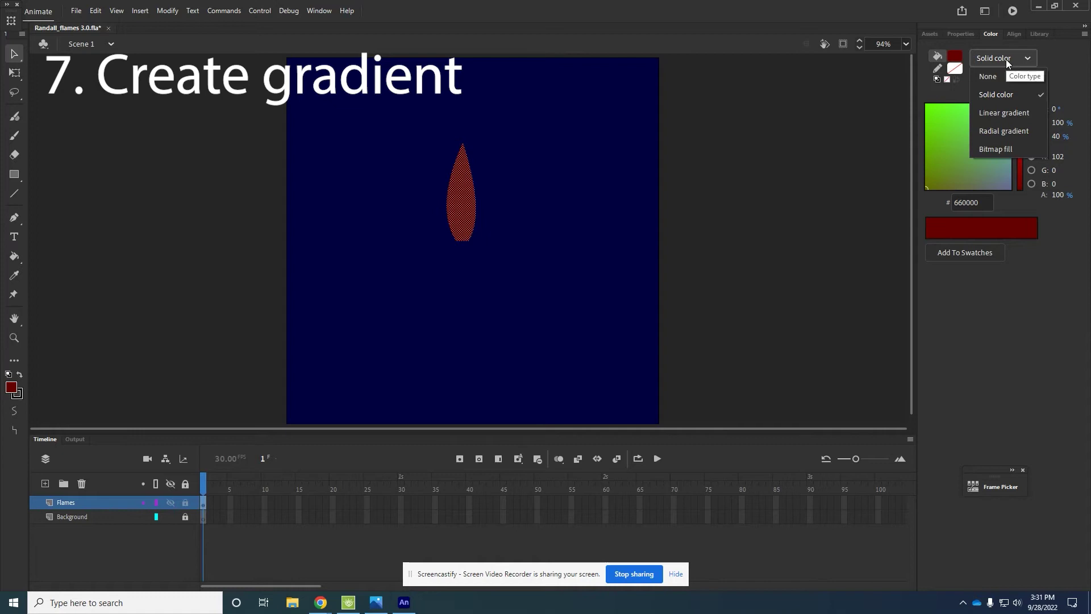
click(1014, 114)
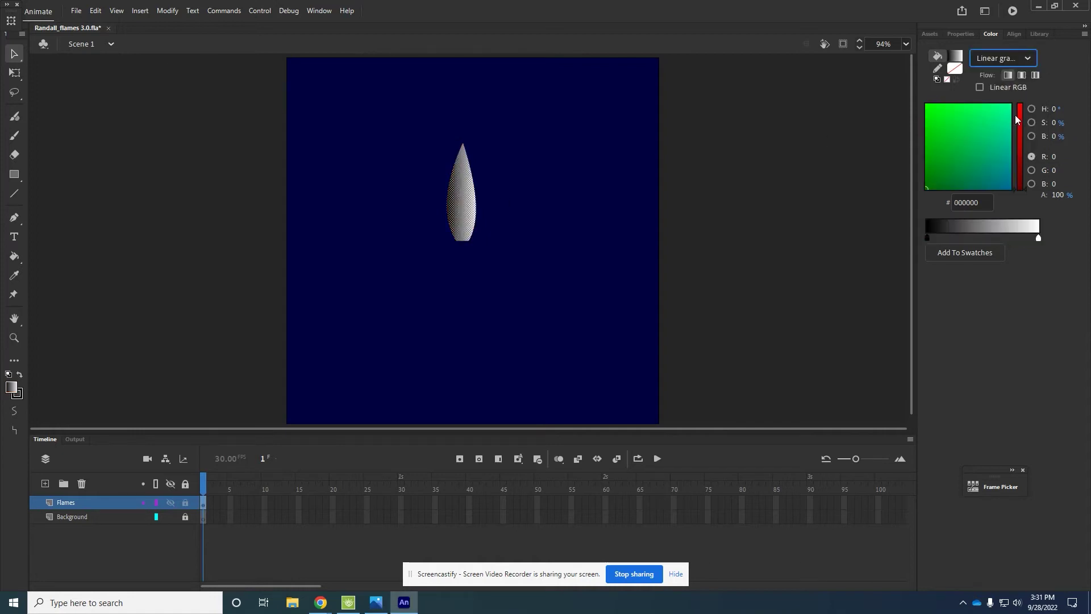
click(425, 203)
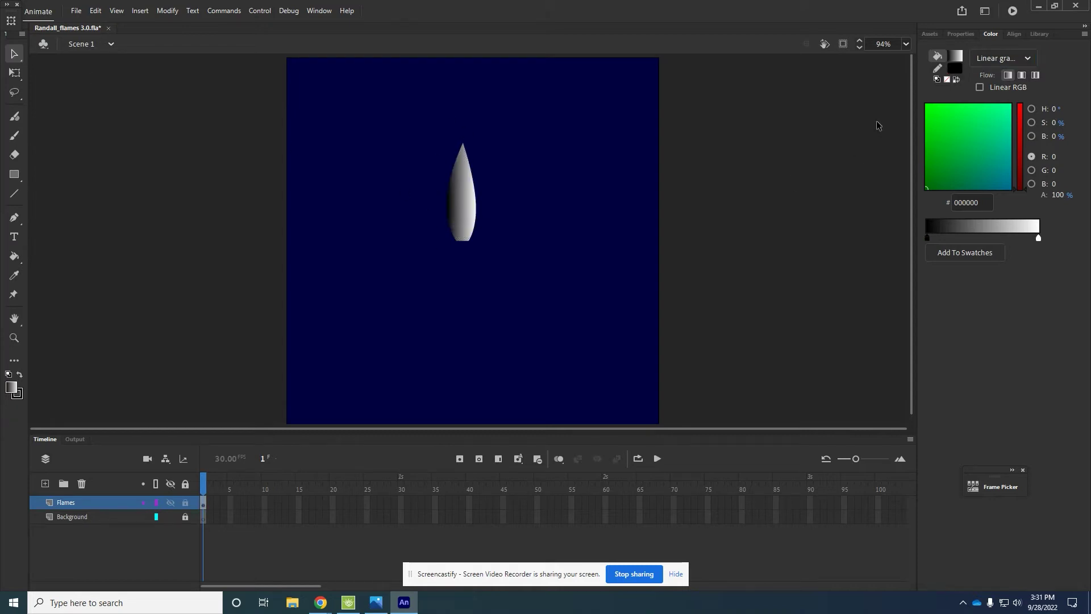
Step: Try a radial gradient fill on the flame, undoing an accidental move
click(470, 229)
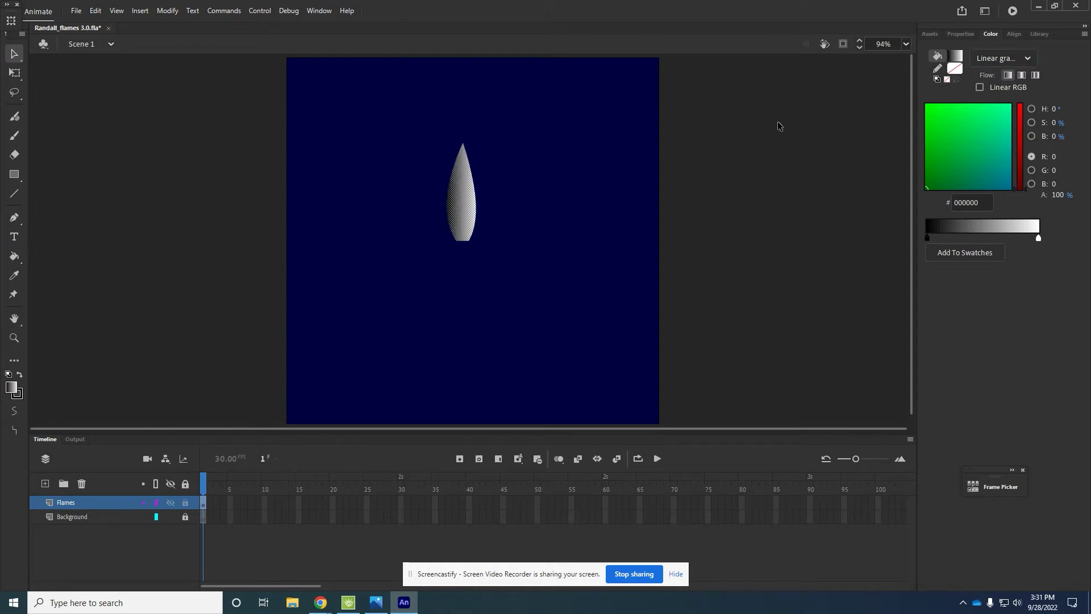
click(1028, 58)
click(1004, 132)
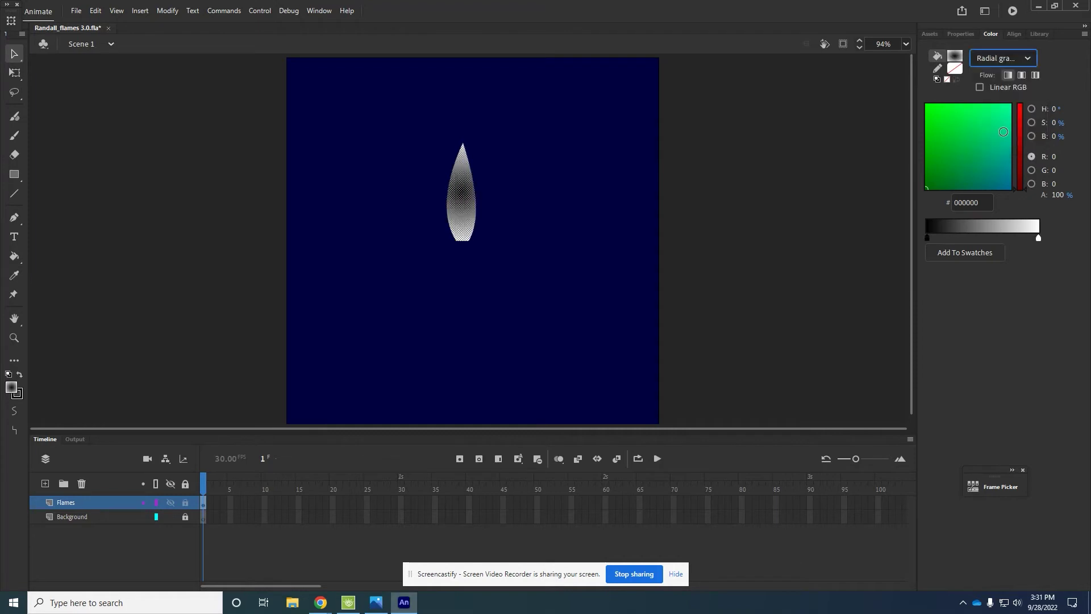
click(598, 188)
drag(463, 190, 471, 227)
key(ctrl+z)
click(487, 205)
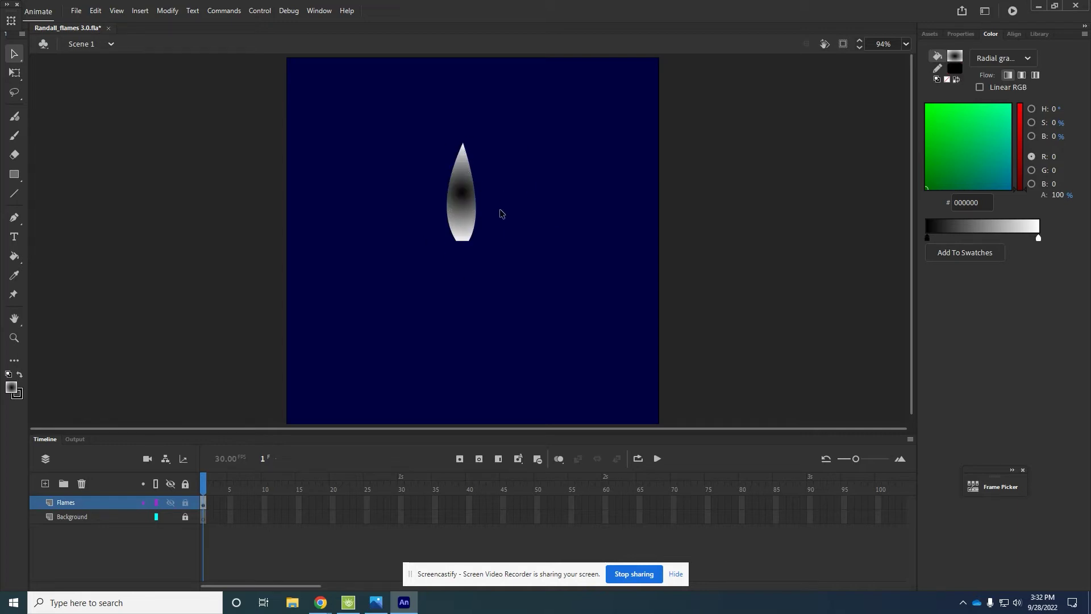
Step: Switch the flame's fill back to a linear gradient and deselect it
click(473, 204)
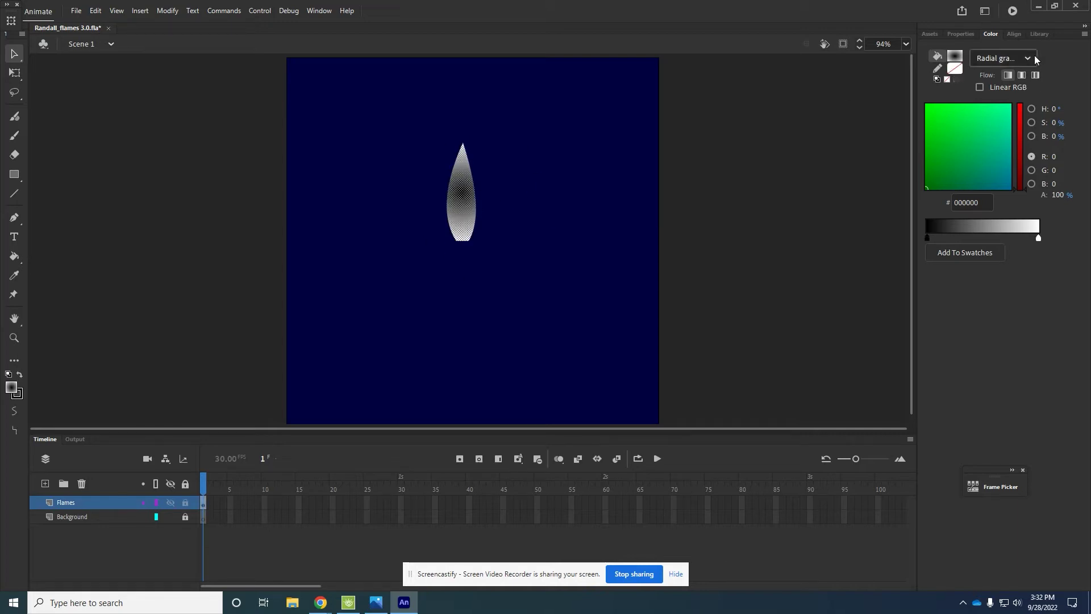
click(1003, 58)
click(1003, 112)
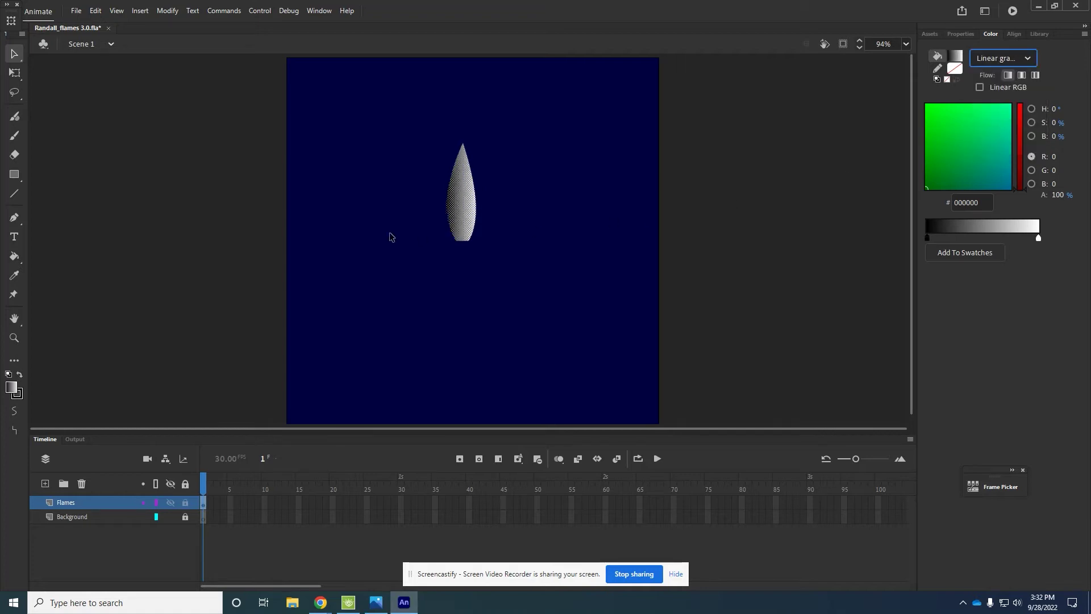
click(15, 57)
click(543, 222)
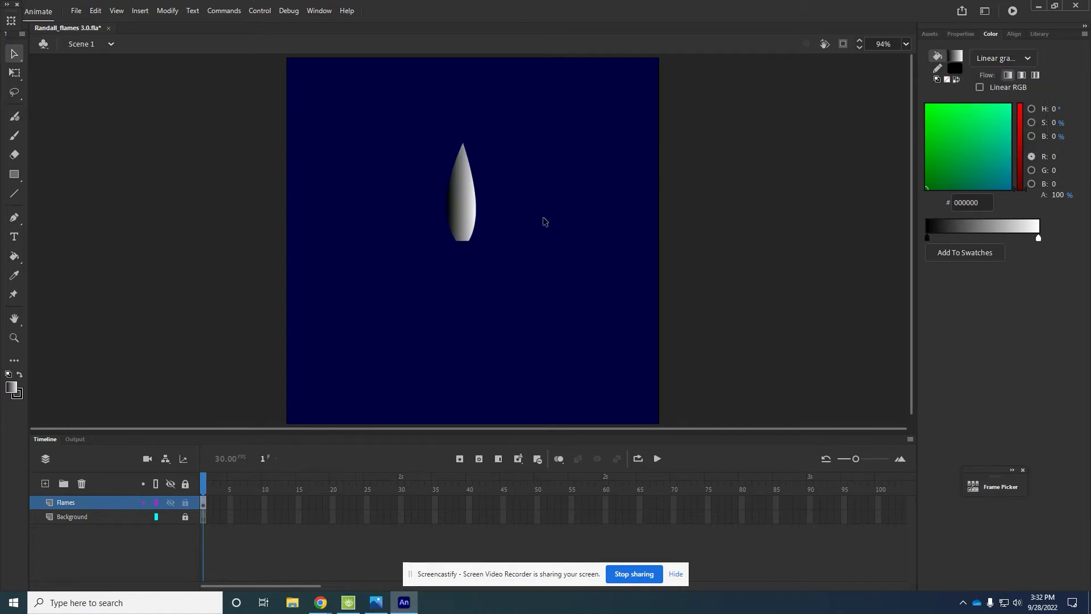
Step: Rotate the flame's gradient to run vertically, dark at the base and white at the tip
click(16, 77)
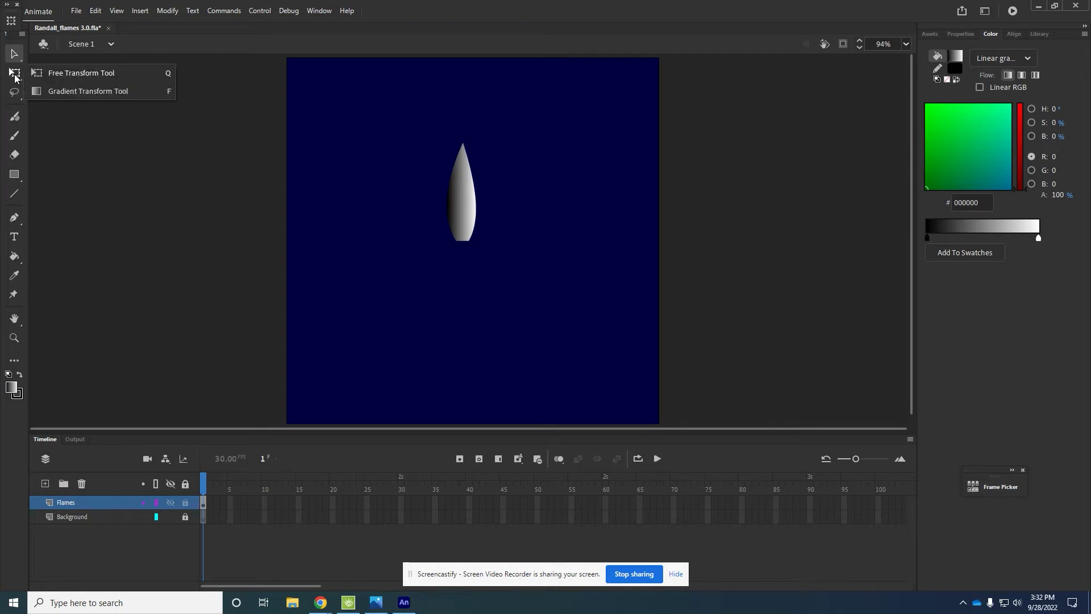
click(51, 92)
click(460, 194)
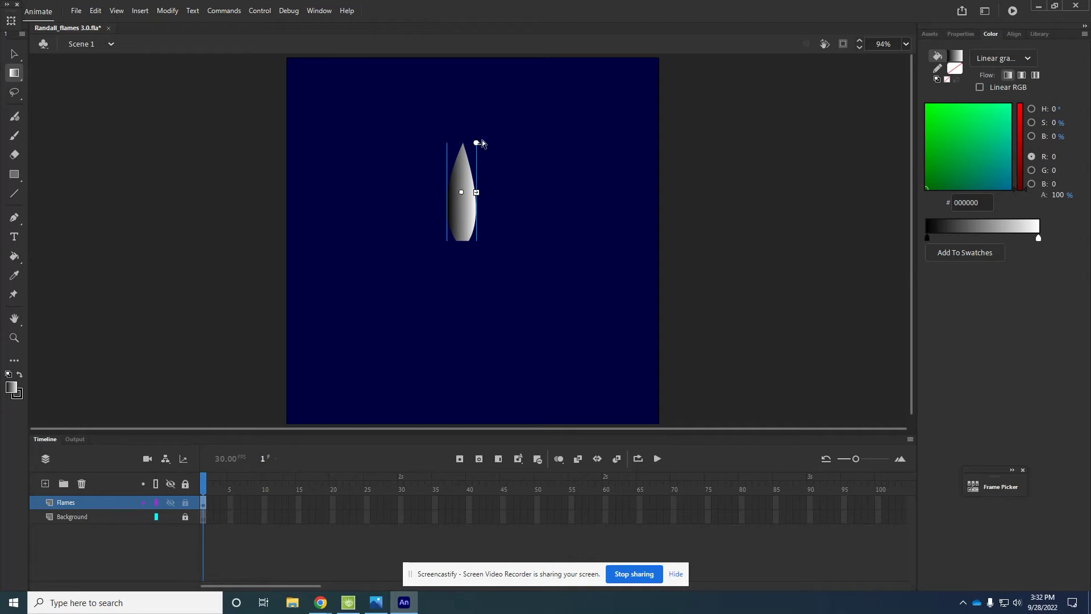
mouse_move(477, 143)
mouse_down()
mouse_move(426, 146)
mouse_move(409, 176)
mouse_move(461, 157)
mouse_move(462, 135)
mouse_up()
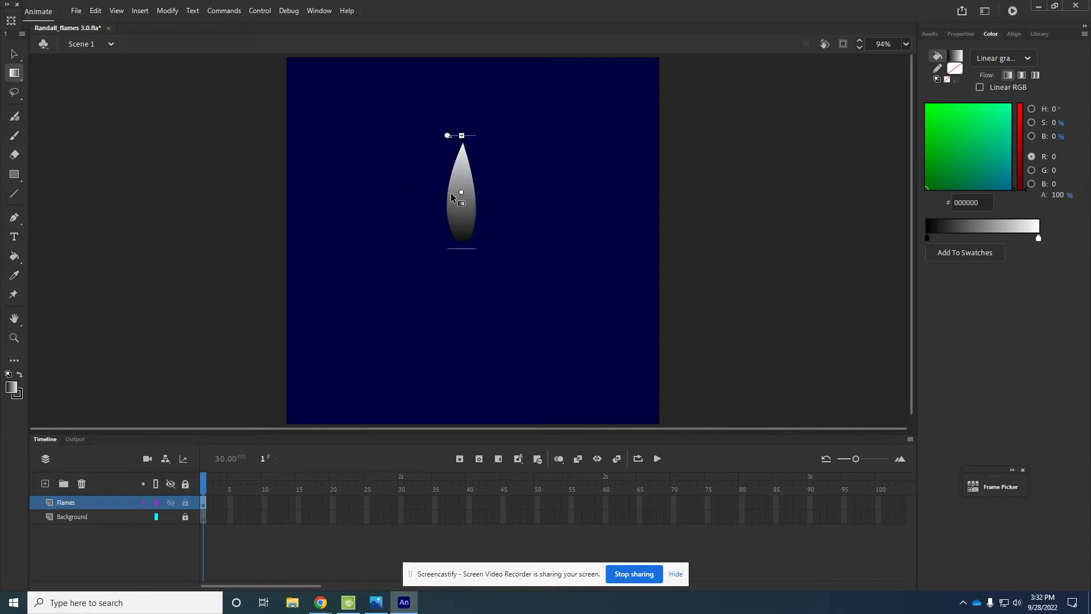
drag(462, 192, 461, 185)
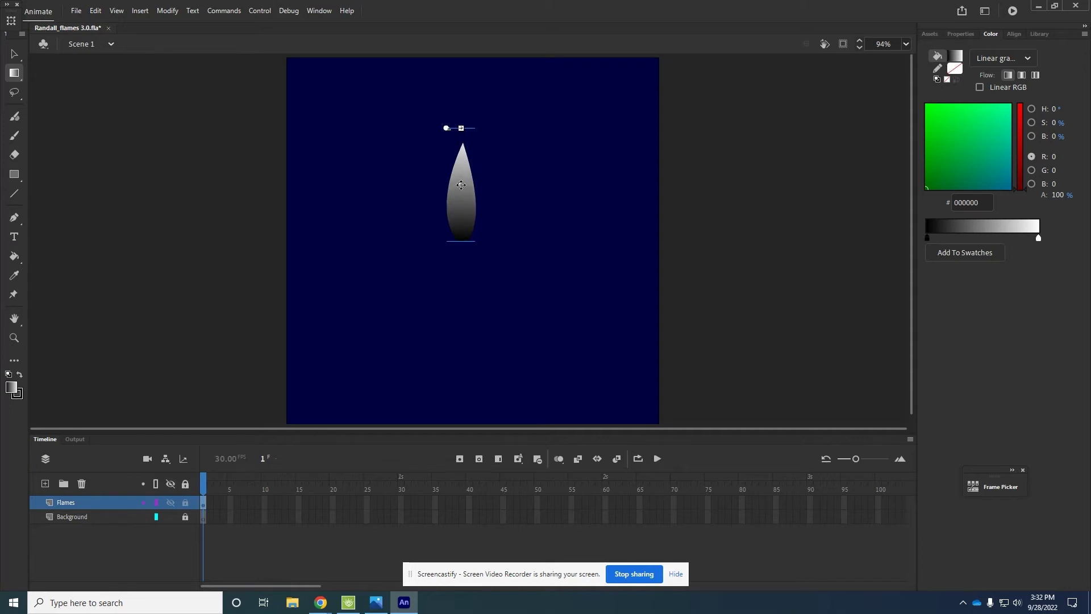
Step: Add a near-black #010101 colour stop to darken the flame's lower half
click(502, 122)
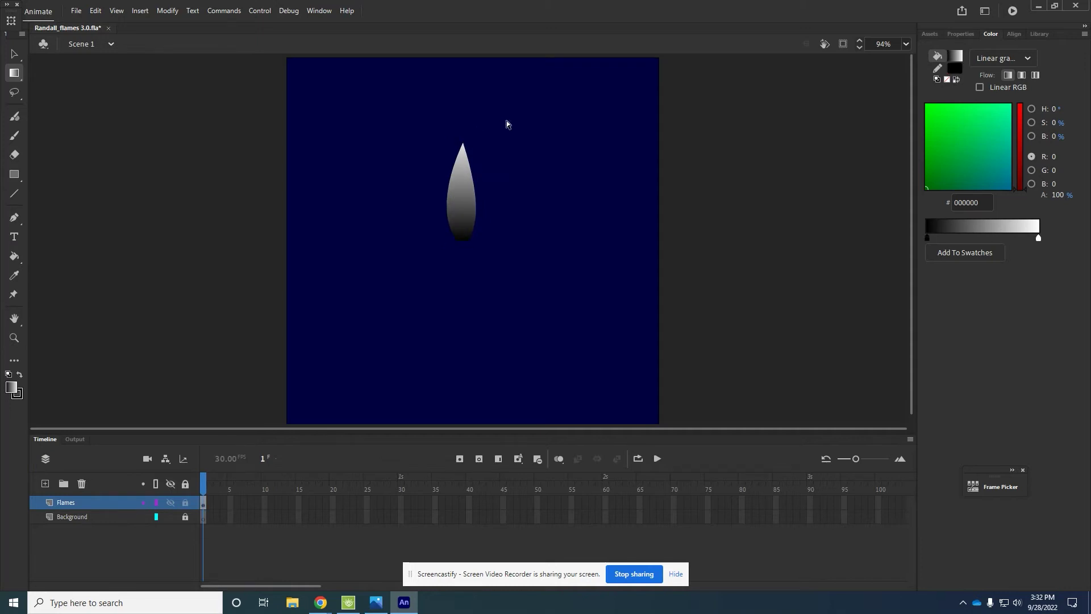
click(458, 185)
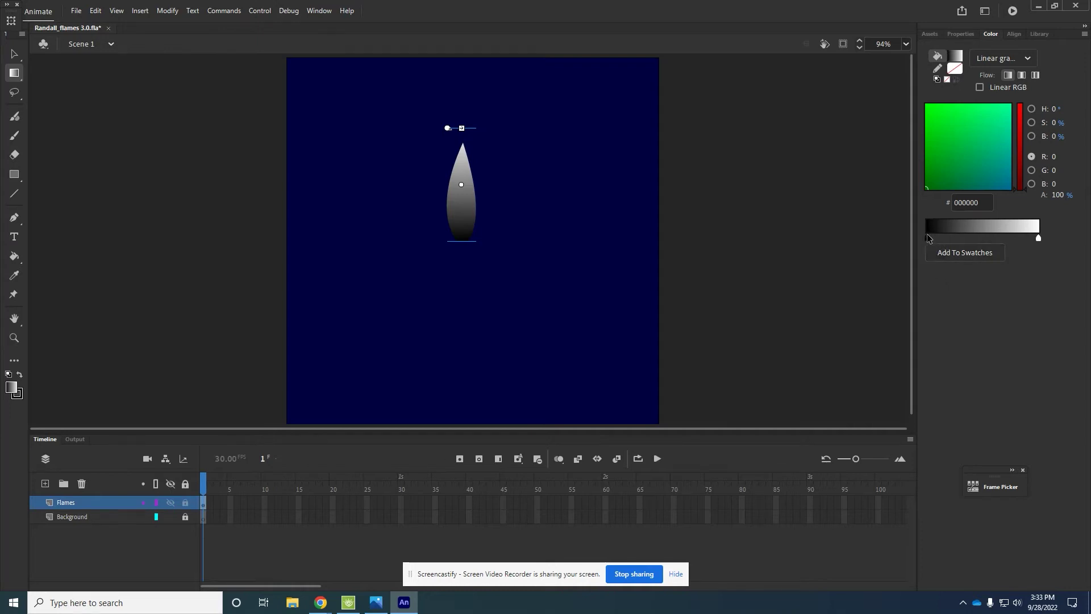
drag(929, 239, 955, 239)
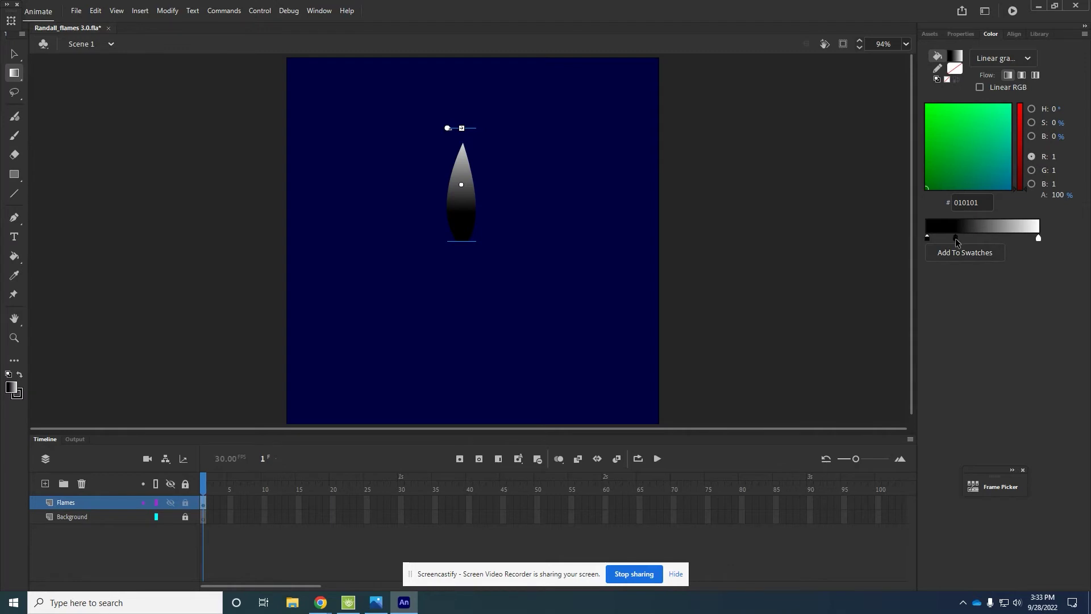
Step: Remove the dark stop and recolour the gradient from blue #333399 to yellow FFFF66
drag(955, 256, 955, 308)
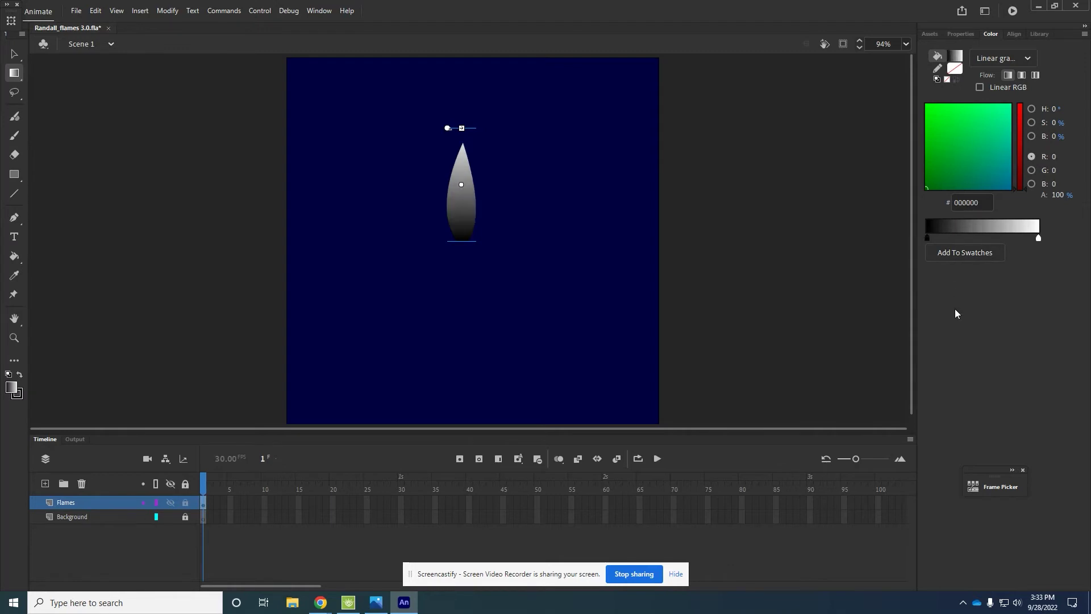
click(928, 239)
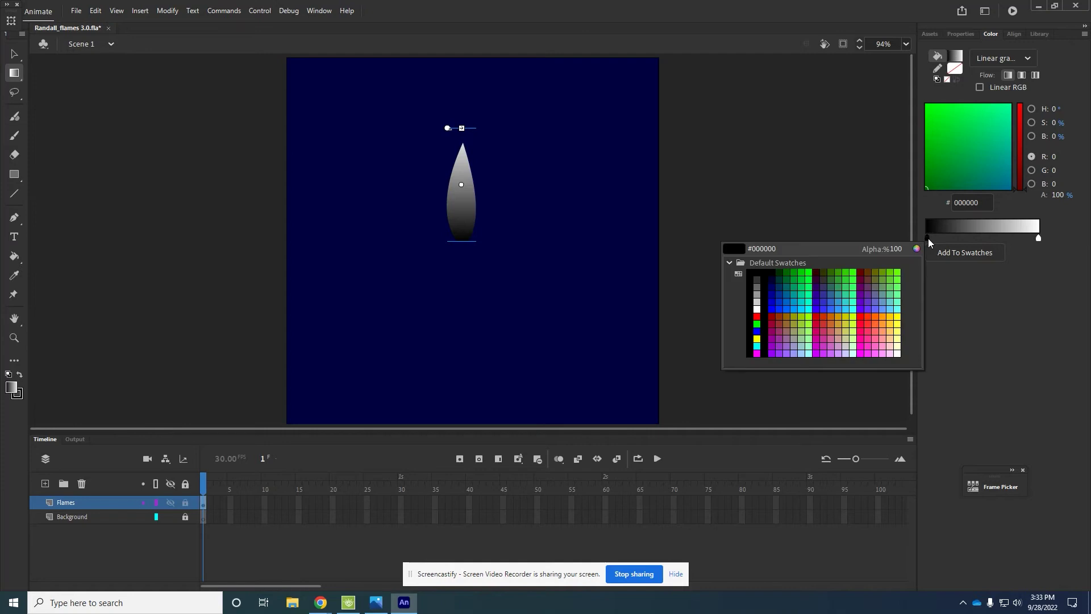
click(829, 288)
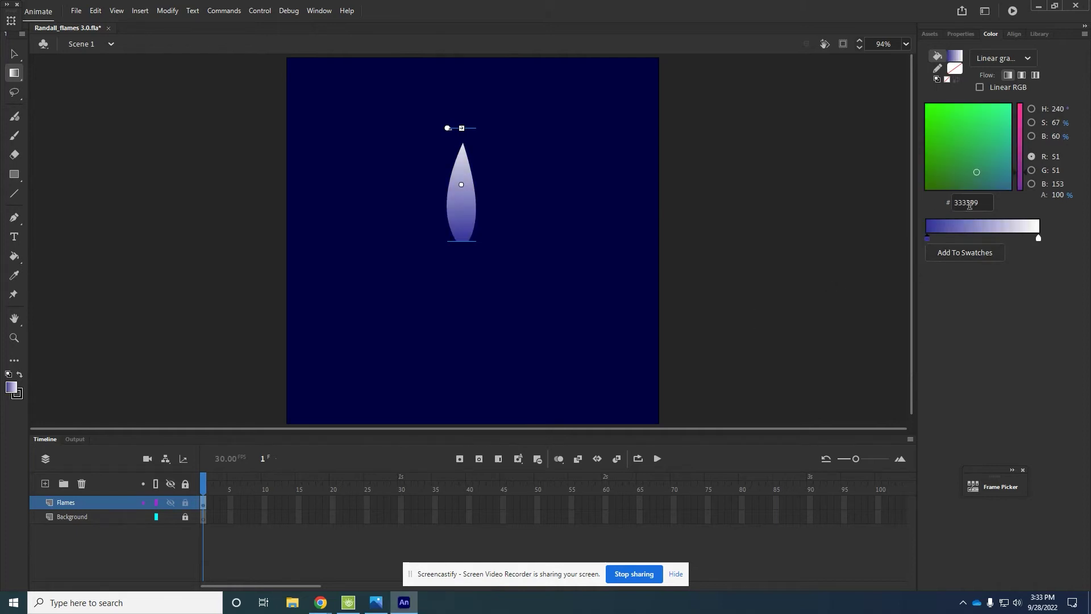
click(1039, 238)
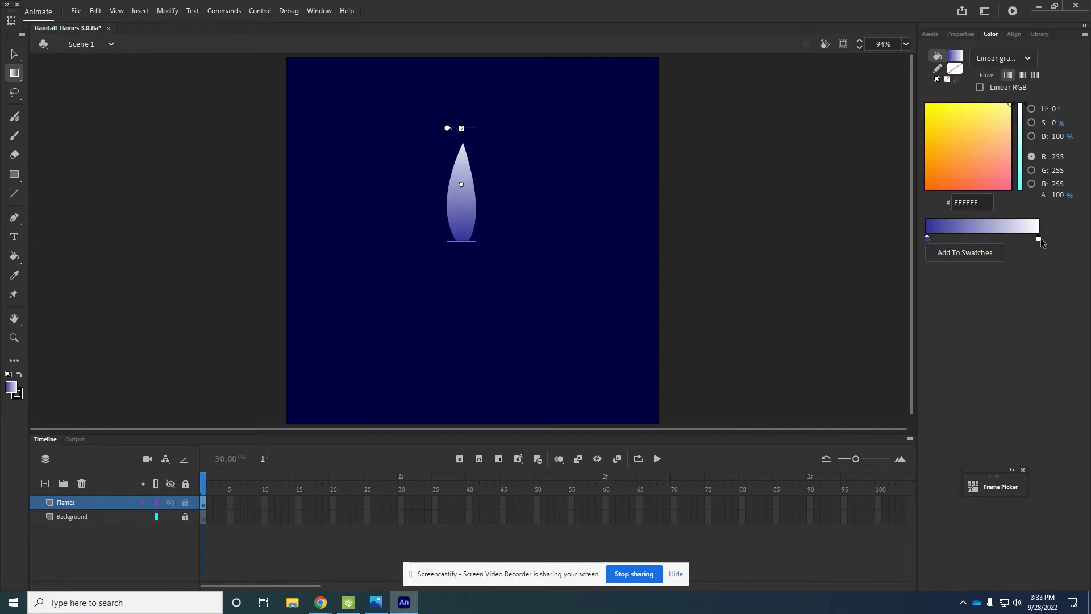
double_click(1039, 239)
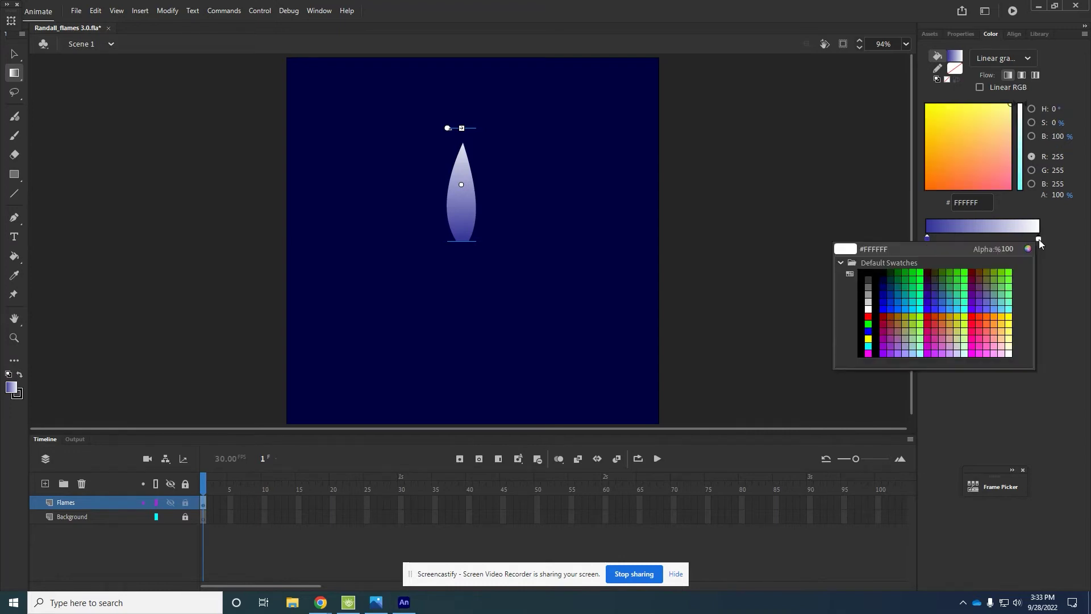
click(1008, 332)
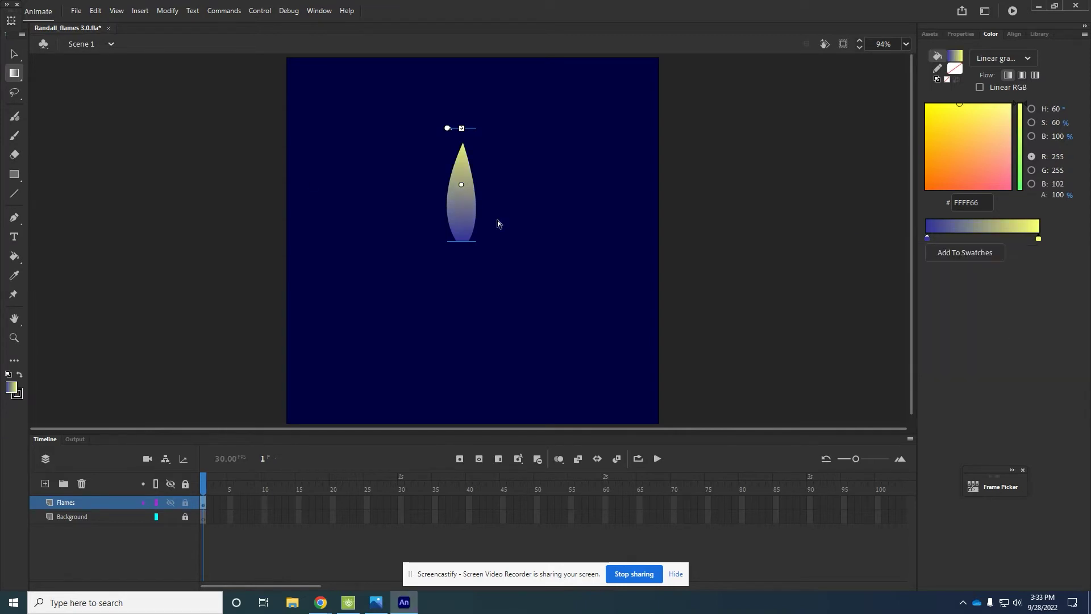
Step: Shift the gradient down with Gradient Transform so yellow fills the flame's top
click(8, 56)
click(472, 213)
click(14, 73)
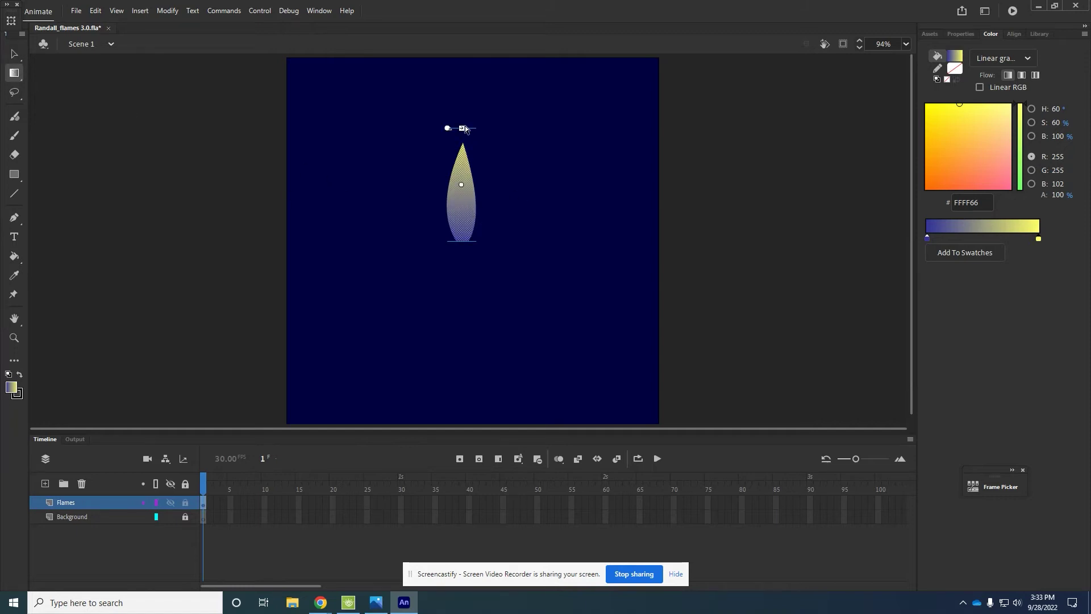
mouse_move(463, 128)
mouse_down()
mouse_move(462, 169)
mouse_move(462, 128)
mouse_up()
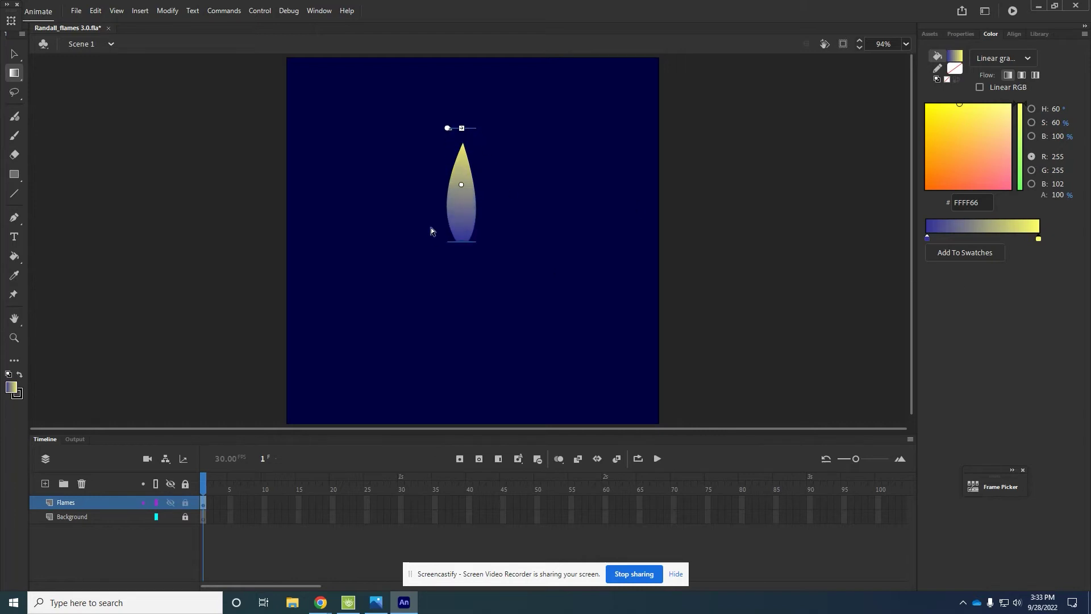
Step: Add a red FF0000 colour stop to the middle of the flame's gradient
click(14, 54)
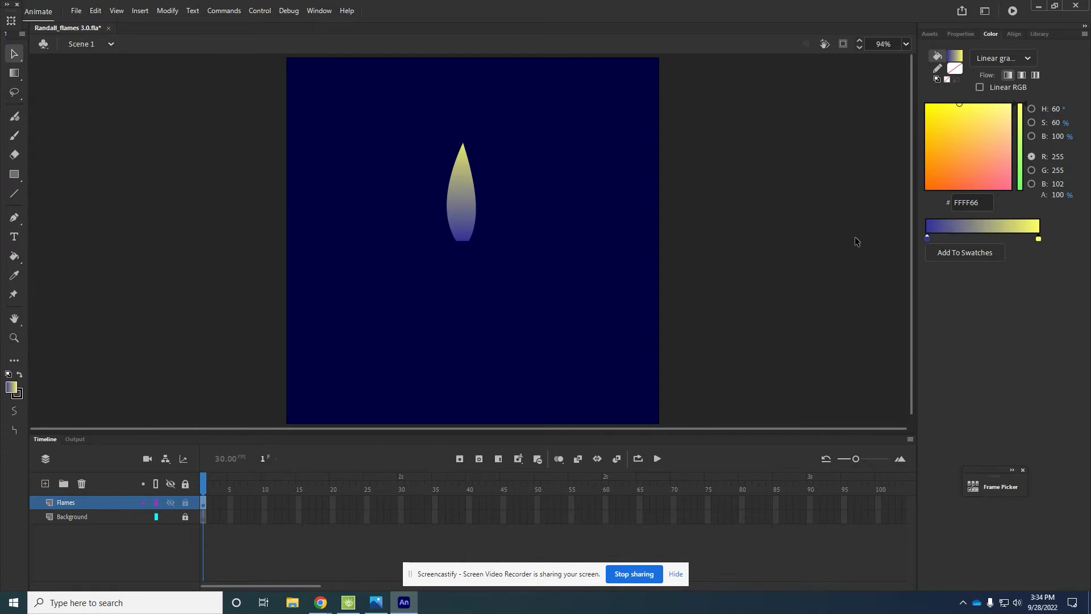
click(947, 238)
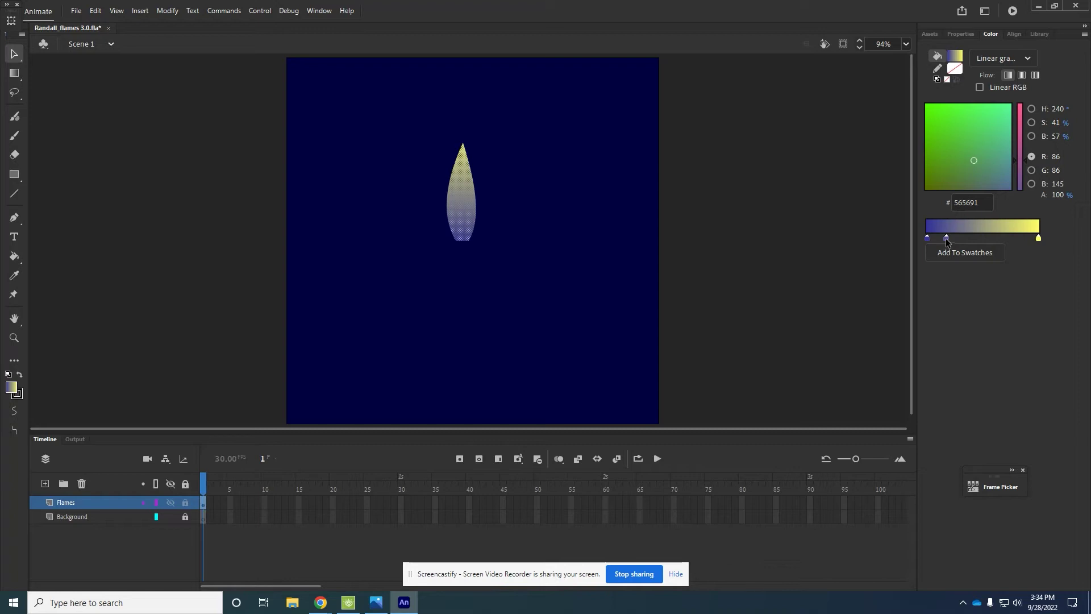
double_click(946, 237)
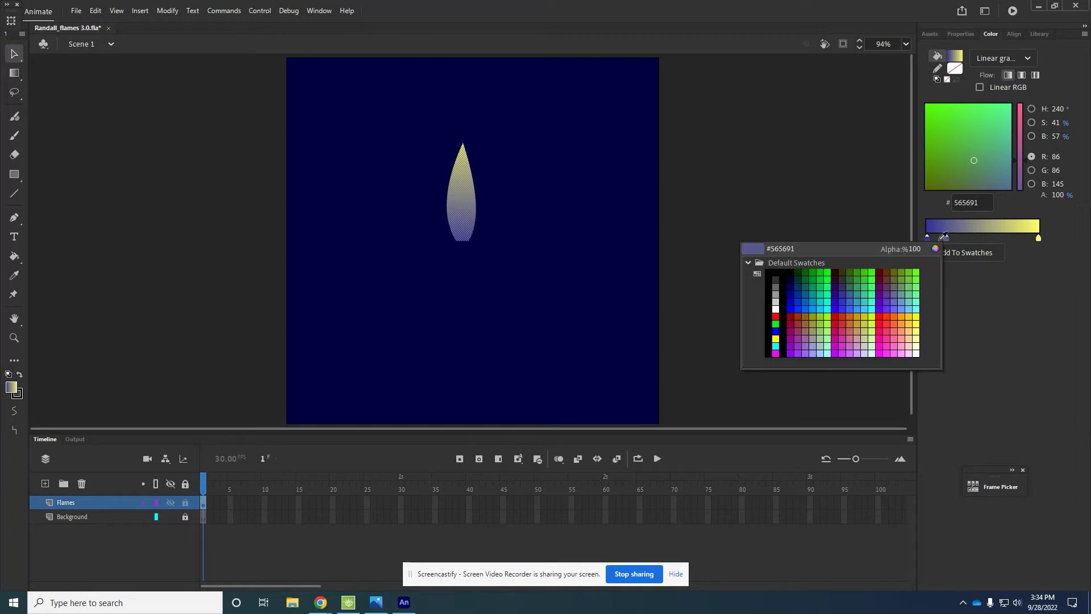
click(880, 317)
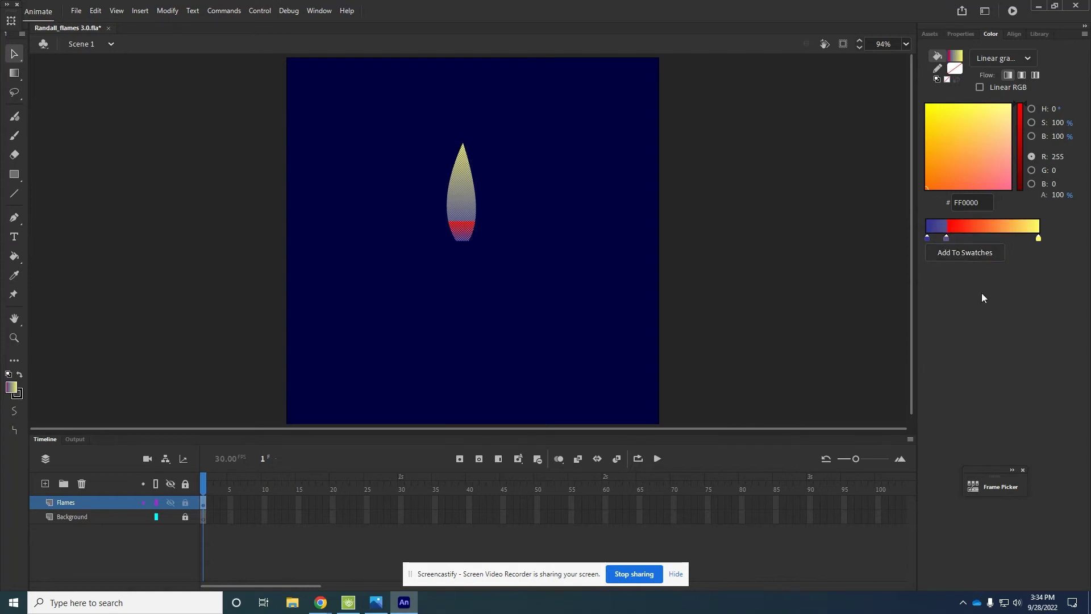
Step: Remove the leftover grey-blue stop and slide the red band closer to the base
click(960, 238)
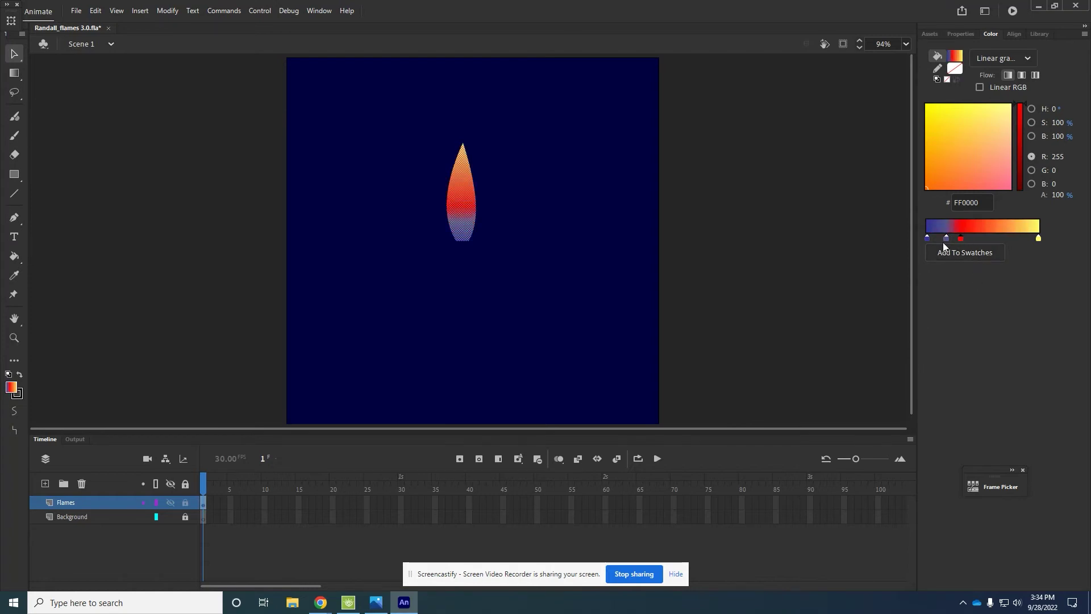
click(946, 239)
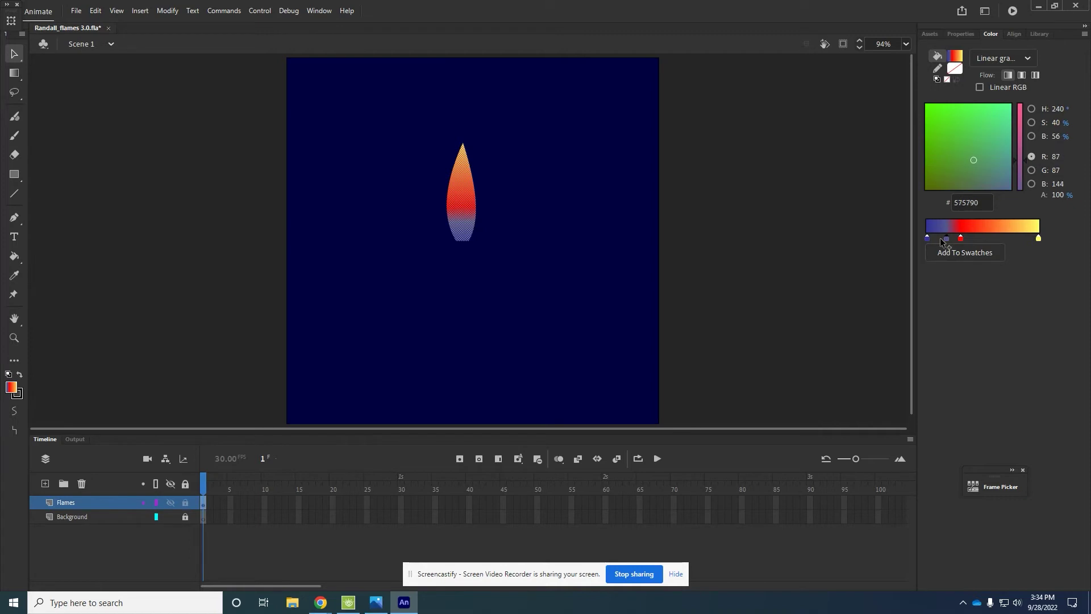
drag(946, 239, 966, 310)
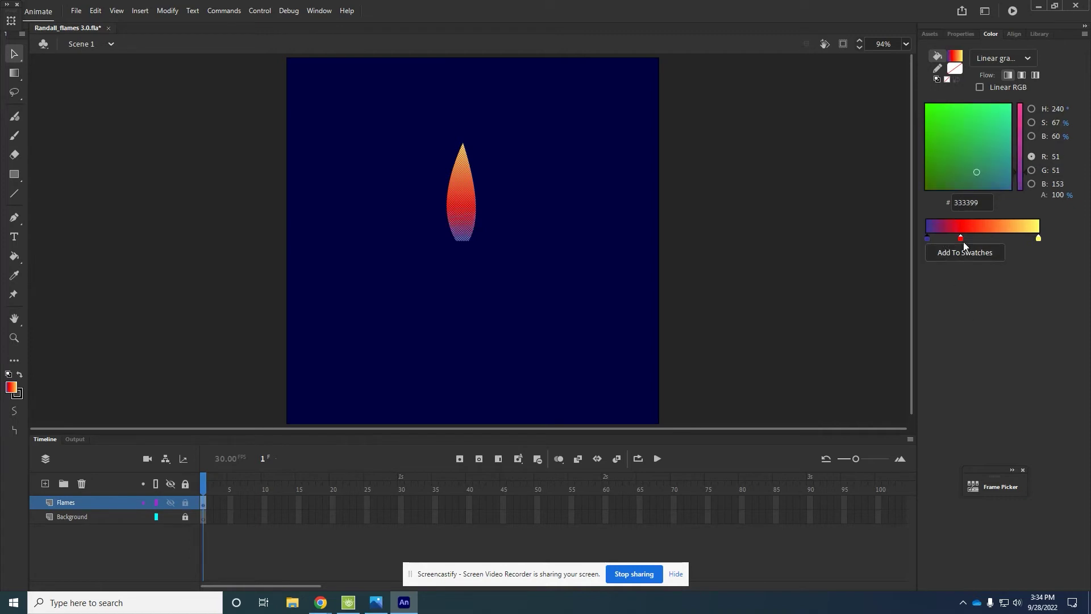
drag(961, 239, 953, 239)
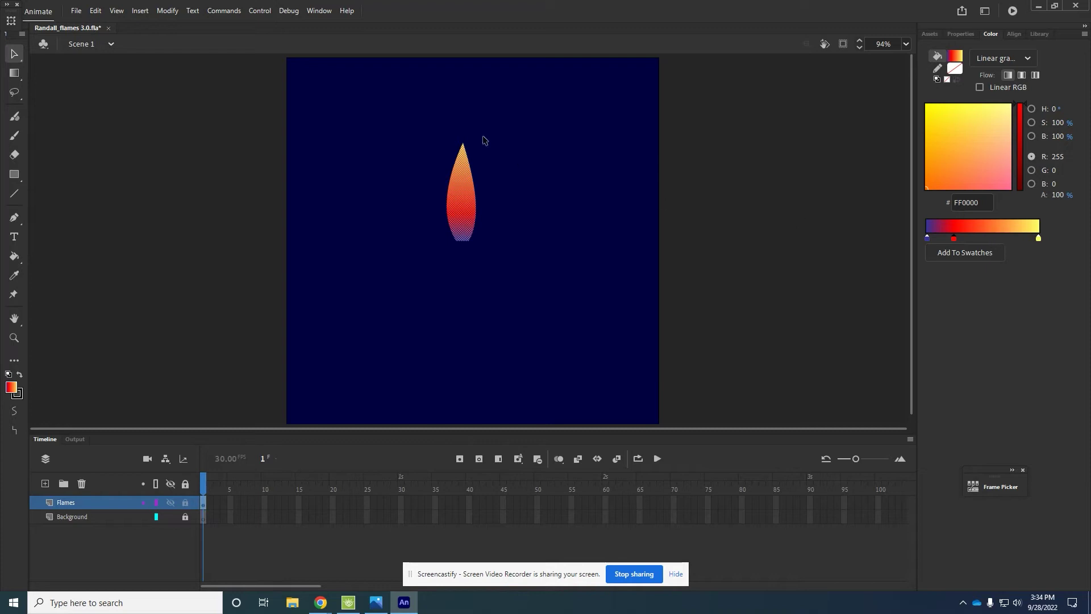
click(380, 180)
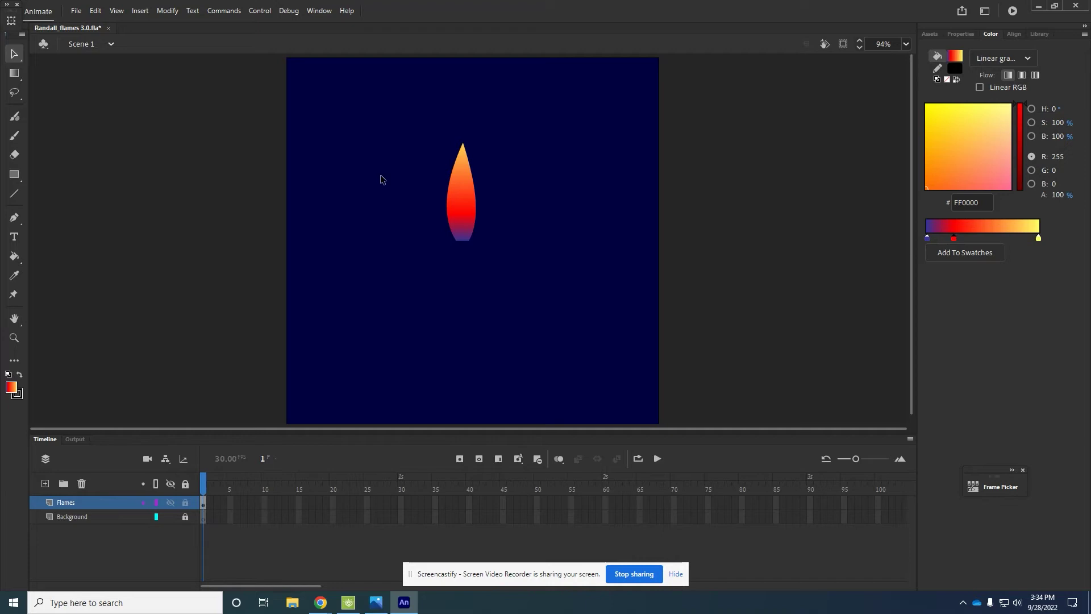
Step: Move the red stop higher and shrink the blue base, previewing the flame between changes
click(463, 206)
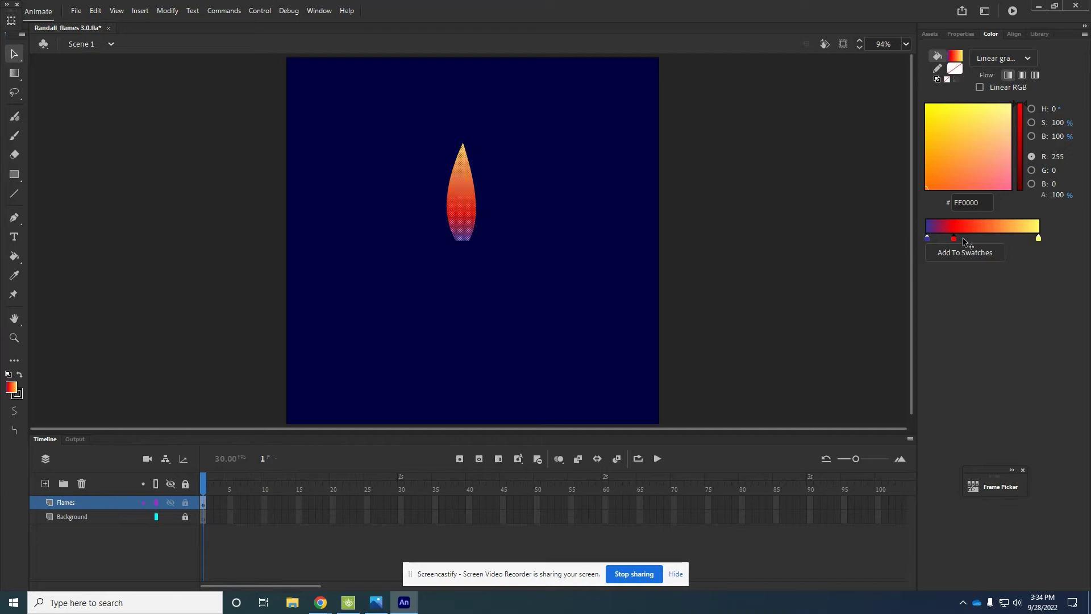
drag(954, 239, 987, 239)
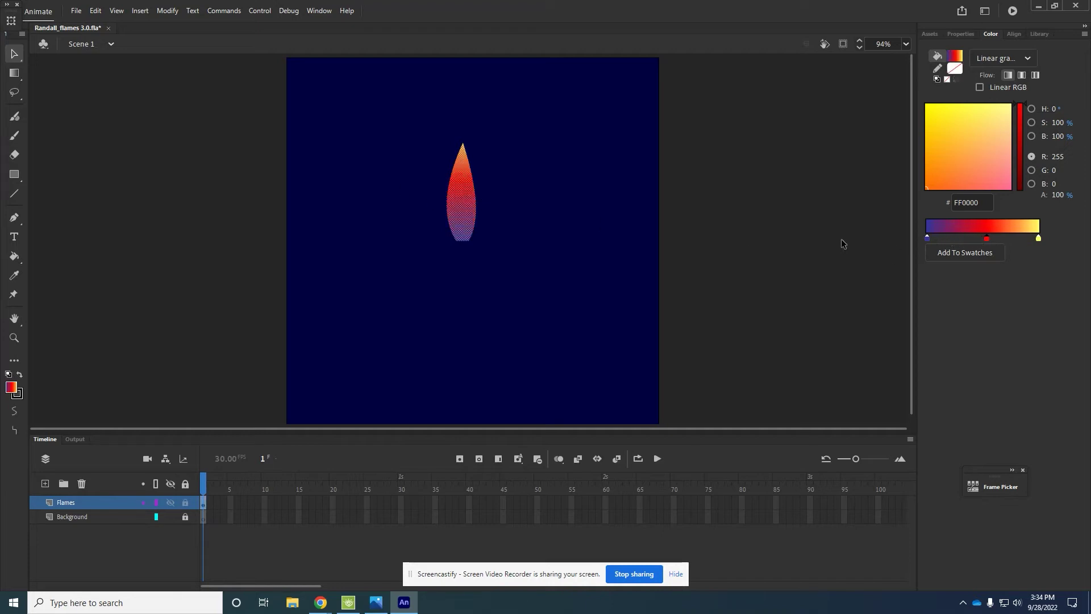
click(930, 239)
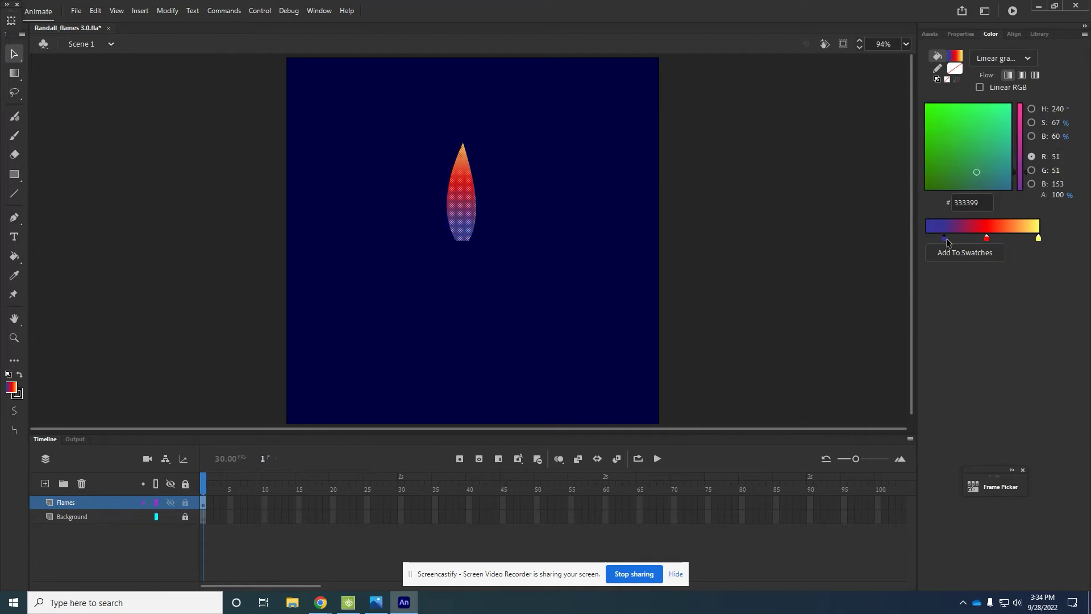
click(613, 261)
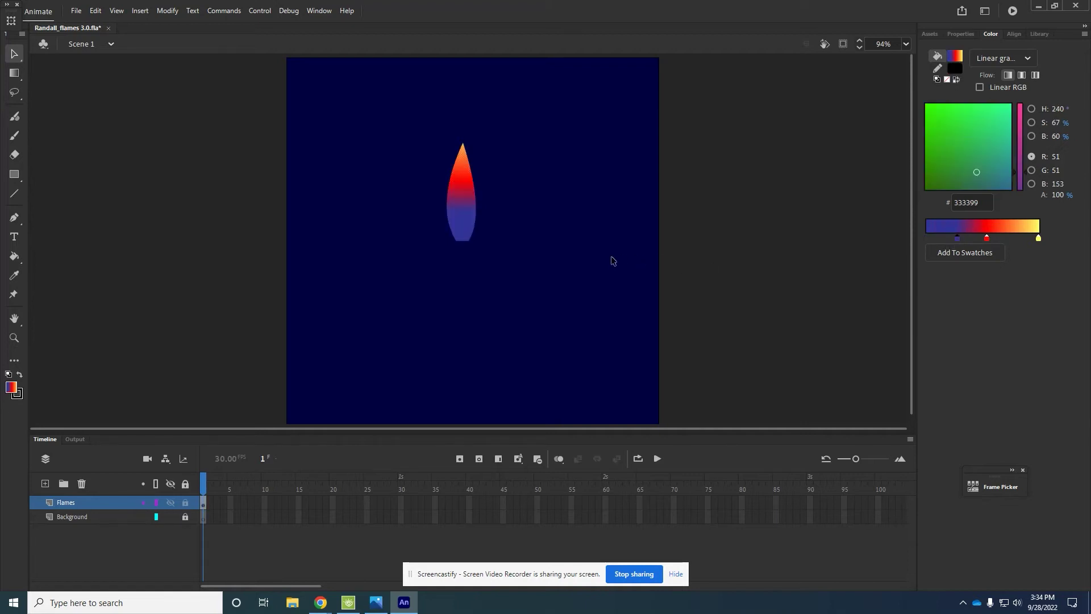
click(470, 214)
drag(958, 242, 935, 237)
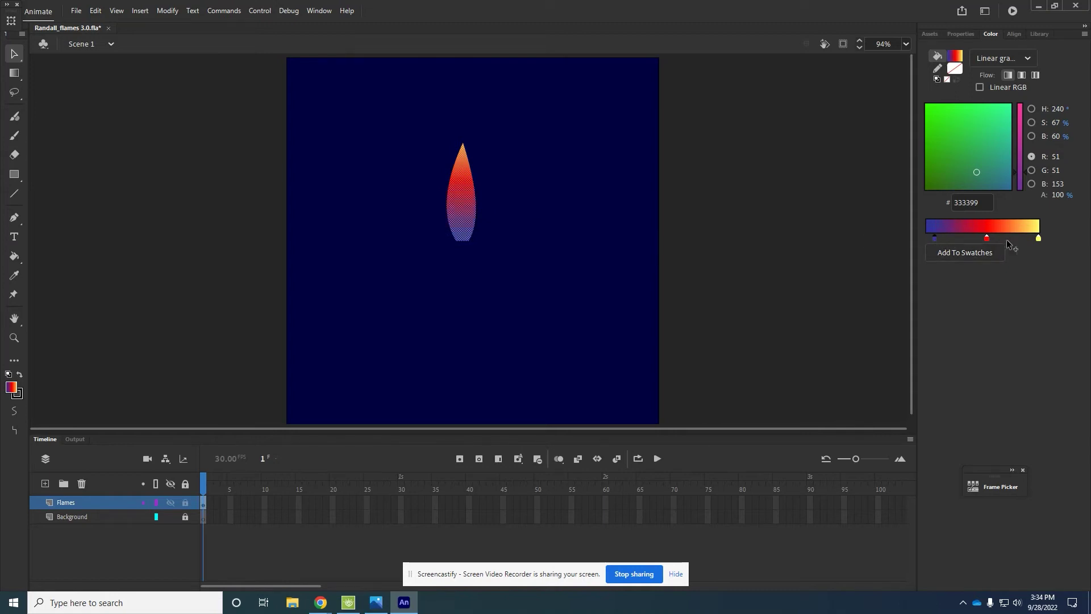
click(522, 210)
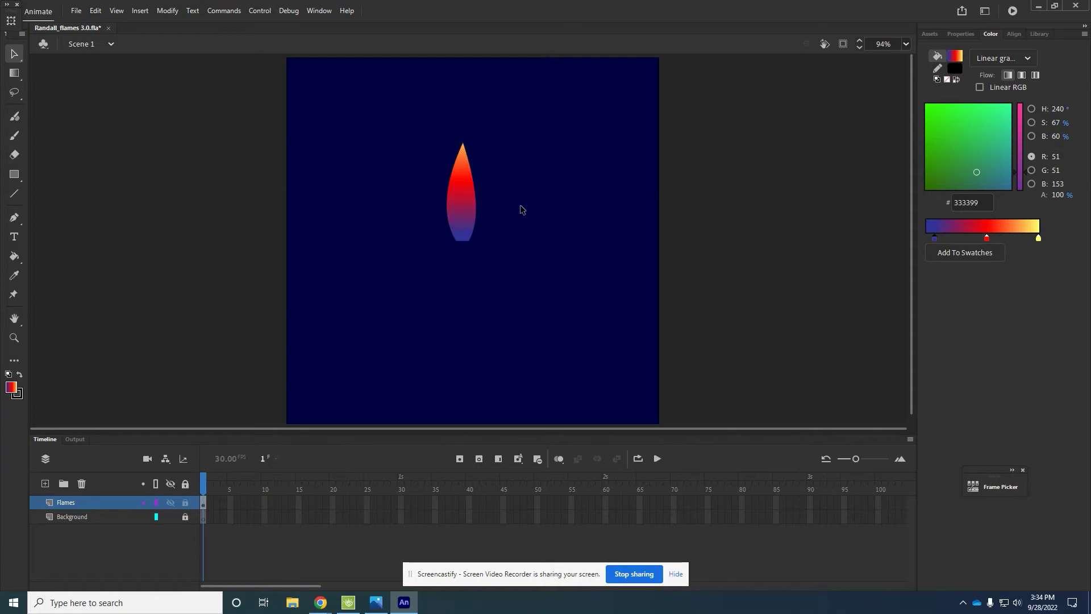
Step: Stretch the gradient taller over the flame and nudge its centre slightly higher
click(472, 208)
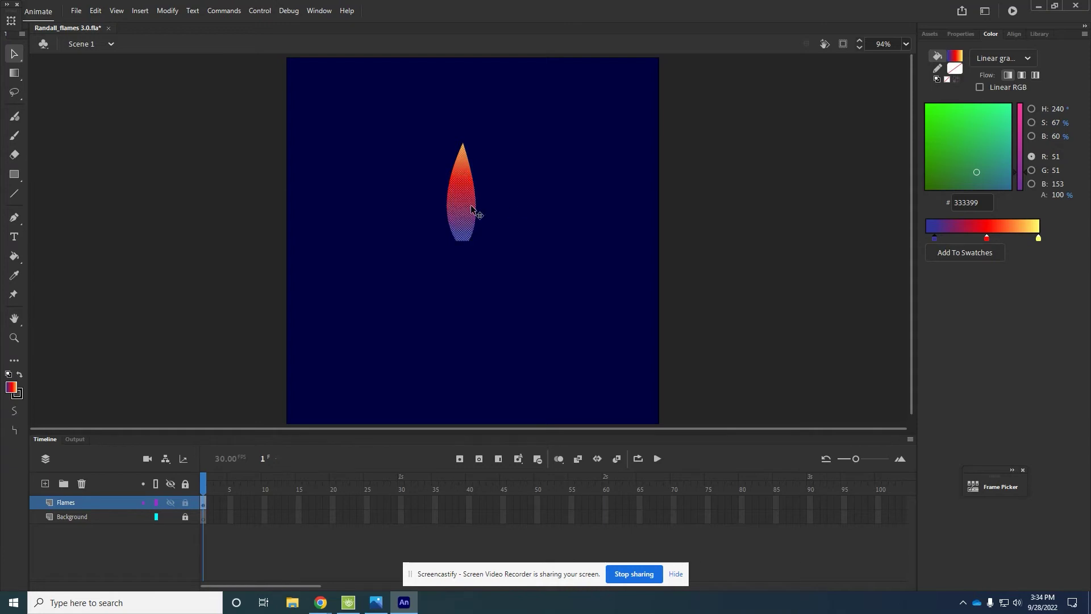
click(14, 73)
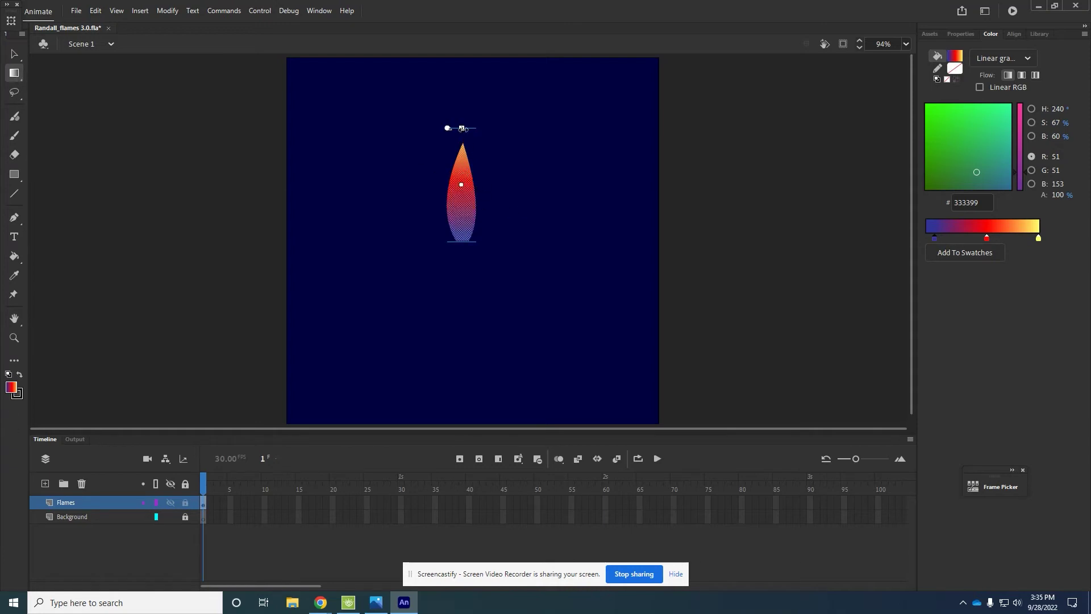
drag(461, 129, 462, 87)
mouse_move(460, 183)
mouse_down()
mouse_move(458, 164)
mouse_move(460, 178)
mouse_up()
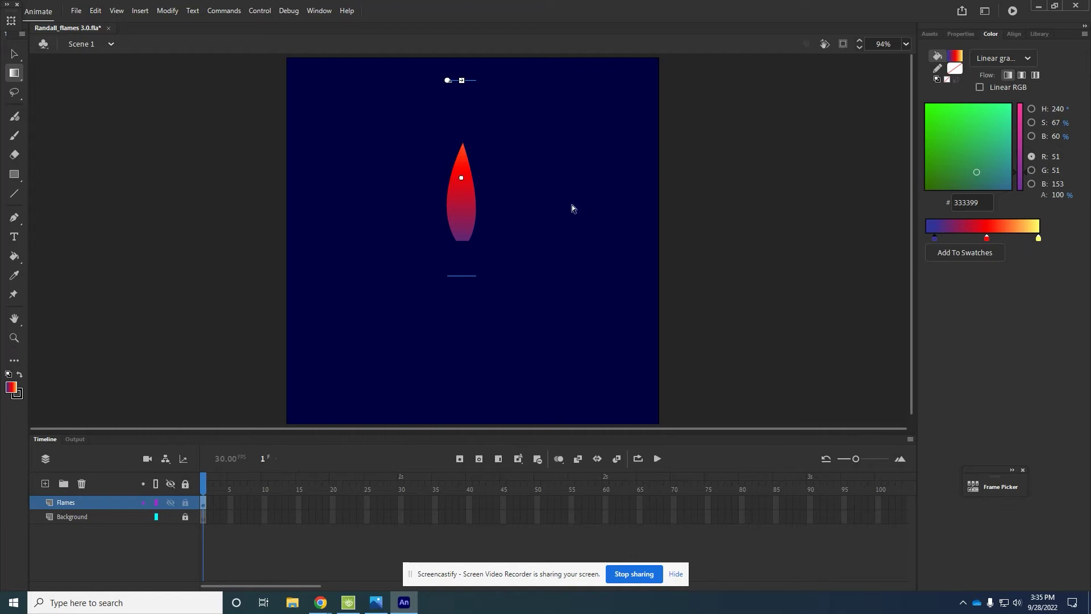
Step: Pull yellow further down, set the base stop to 3C3192, and compress the gradient's spread
drag(1039, 239, 998, 239)
click(987, 239)
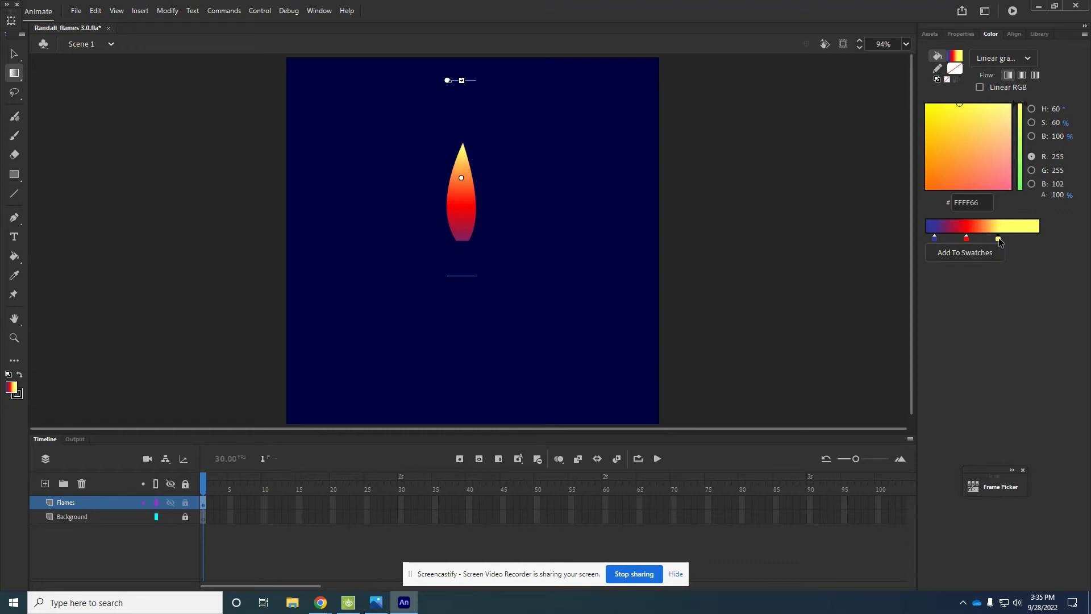
click(936, 240)
drag(938, 241, 939, 242)
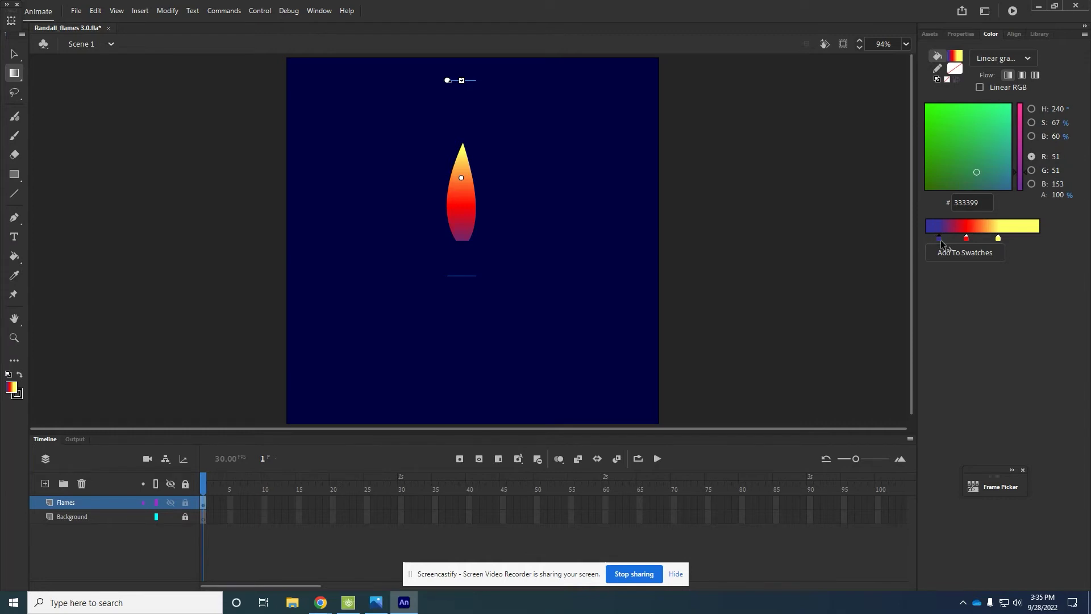
click(939, 240)
drag(934, 239, 931, 239)
mouse_move(462, 81)
mouse_down()
mouse_move(471, 97)
mouse_move(477, 74)
mouse_up()
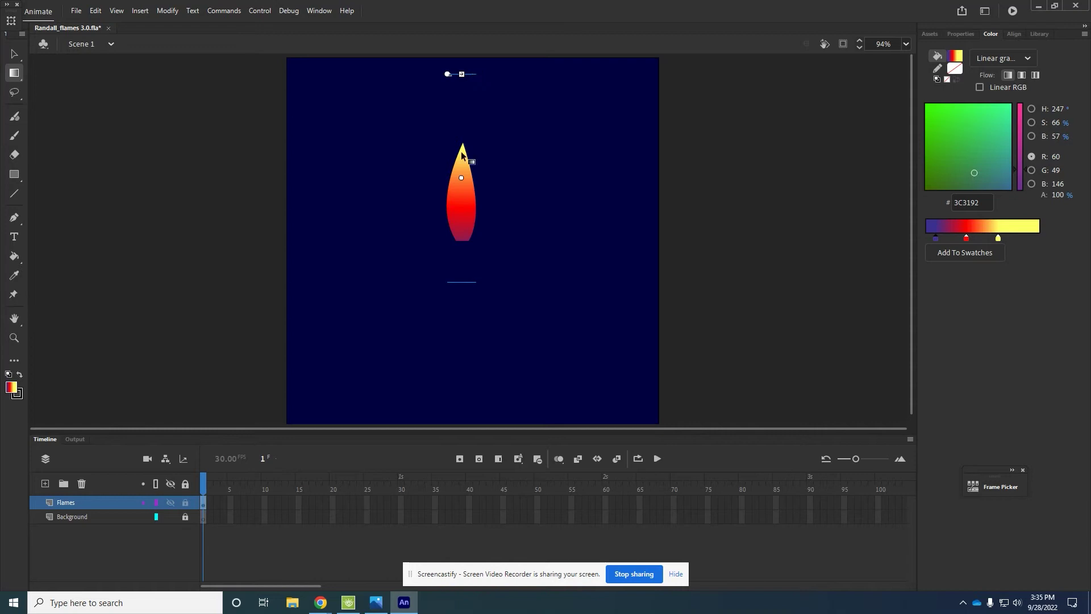
drag(997, 238, 945, 242)
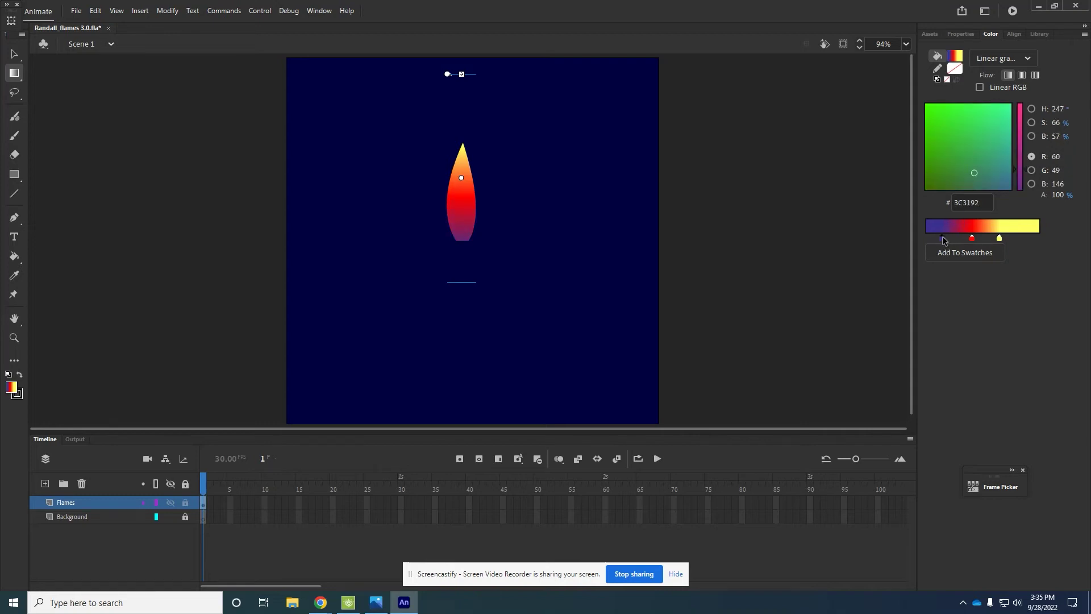
click(14, 54)
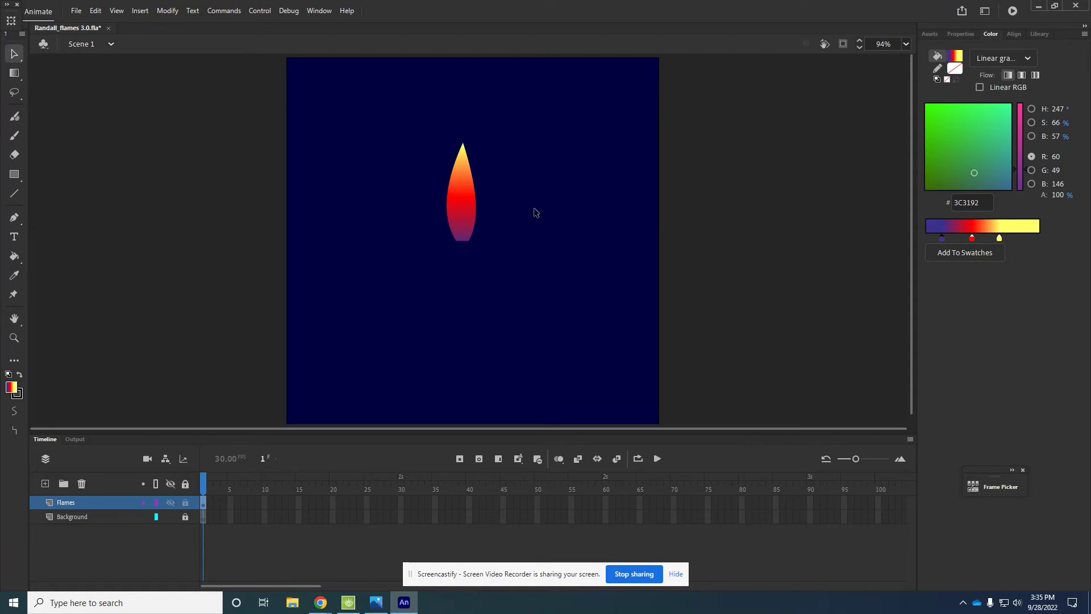
Step: Slide the gradient's red stop toward the purple base and save the file with Ctrl+S
click(471, 234)
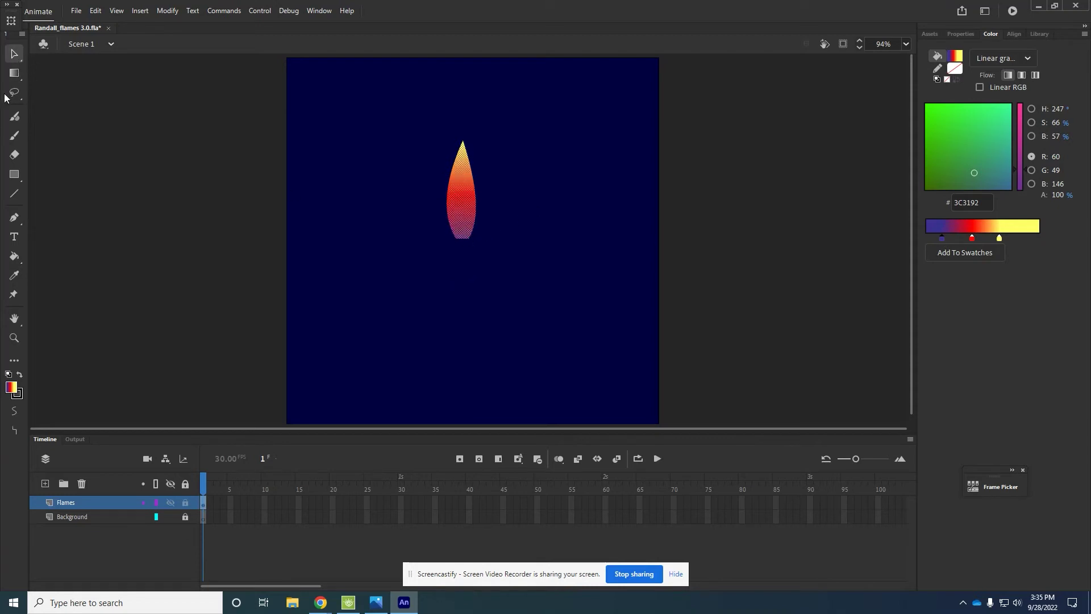
click(321, 146)
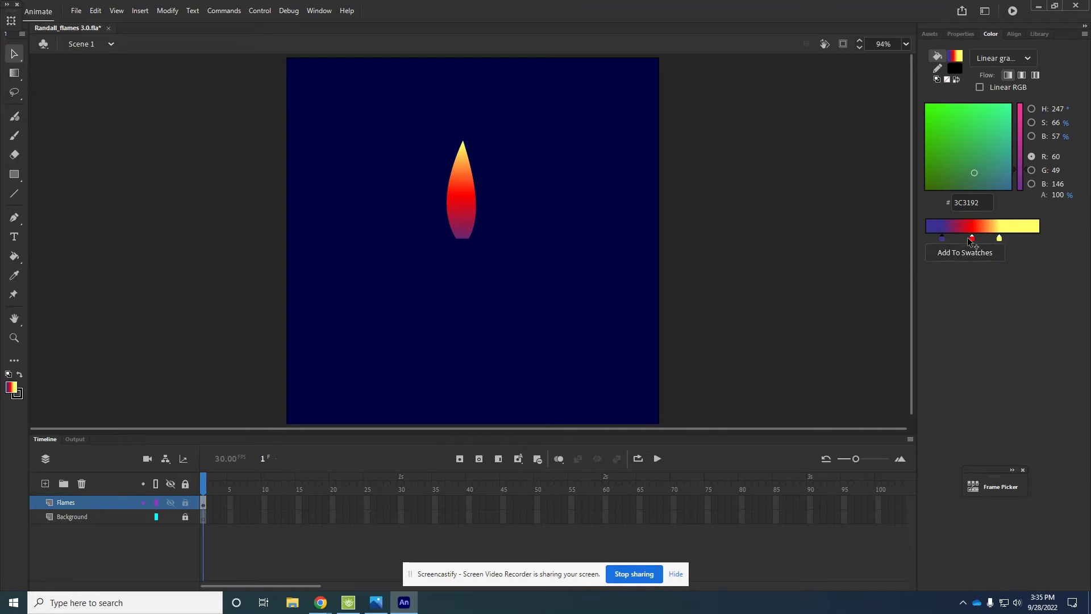
drag(972, 239, 1023, 243)
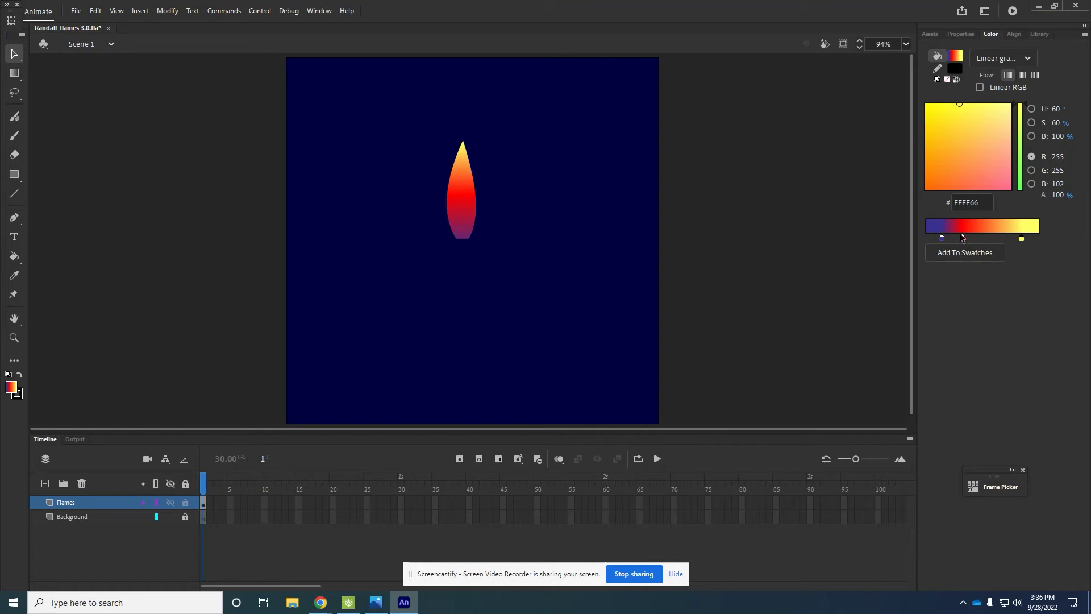
click(943, 239)
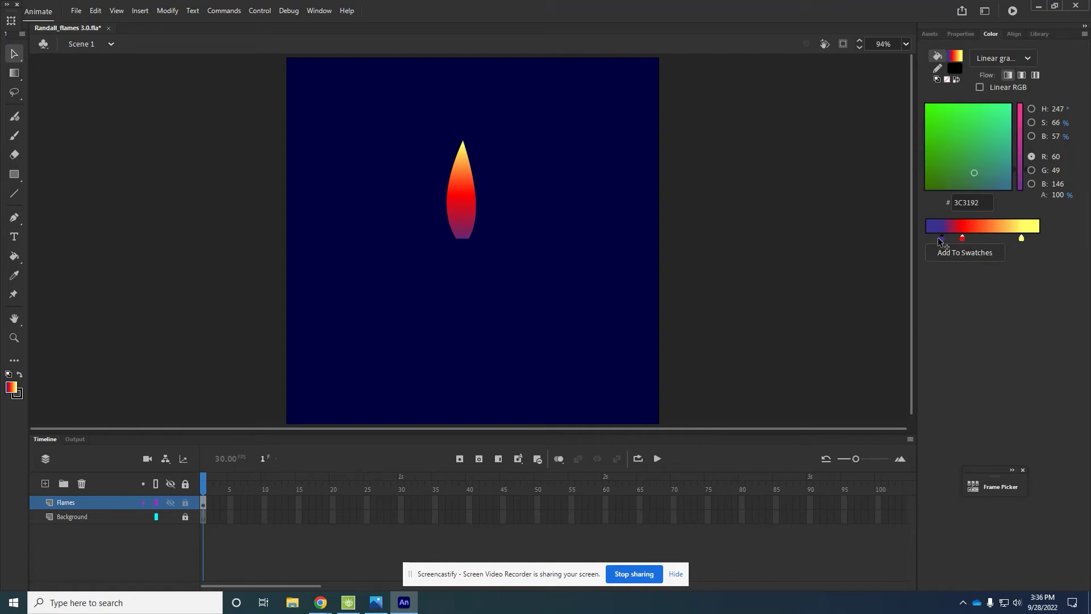
key(ctrl+s)
click(611, 574)
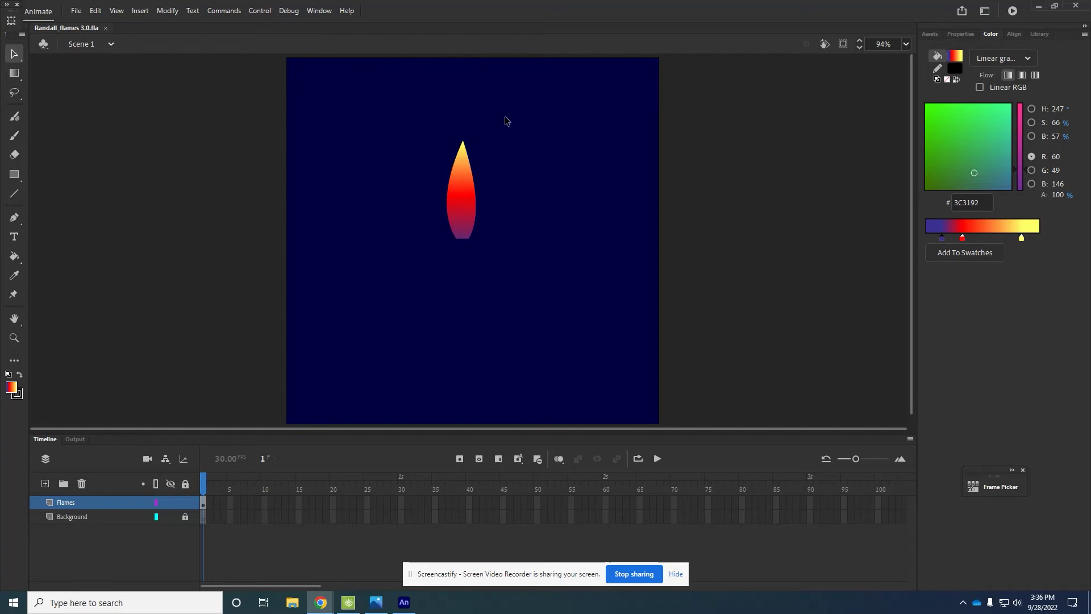
Step: Convert the gradient flame shape via Convert to Symbol into a Graphic symbol named 'Flame'
right_click(468, 190)
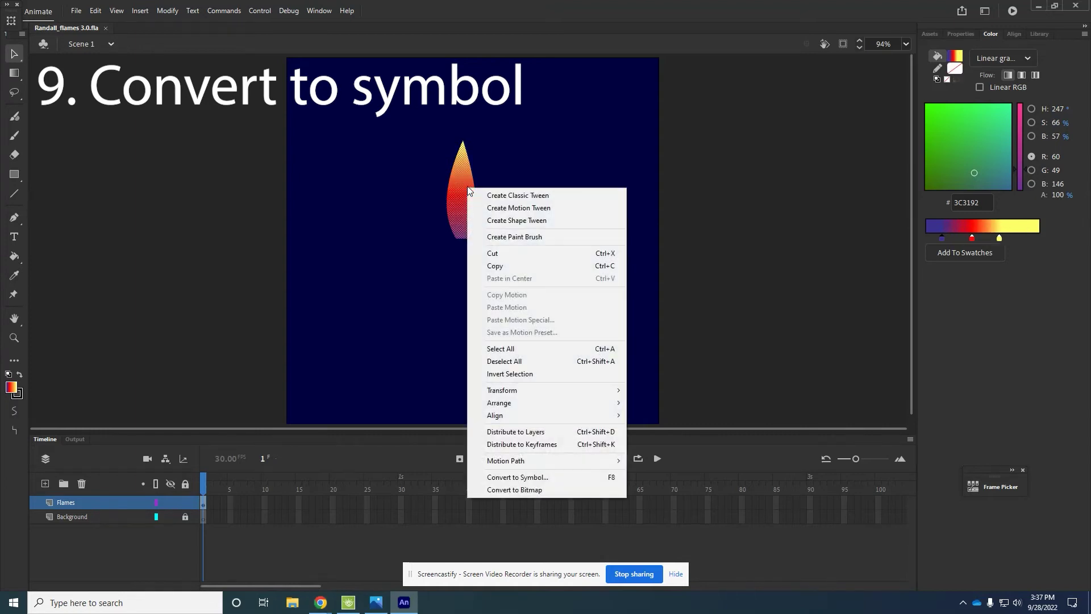
click(560, 477)
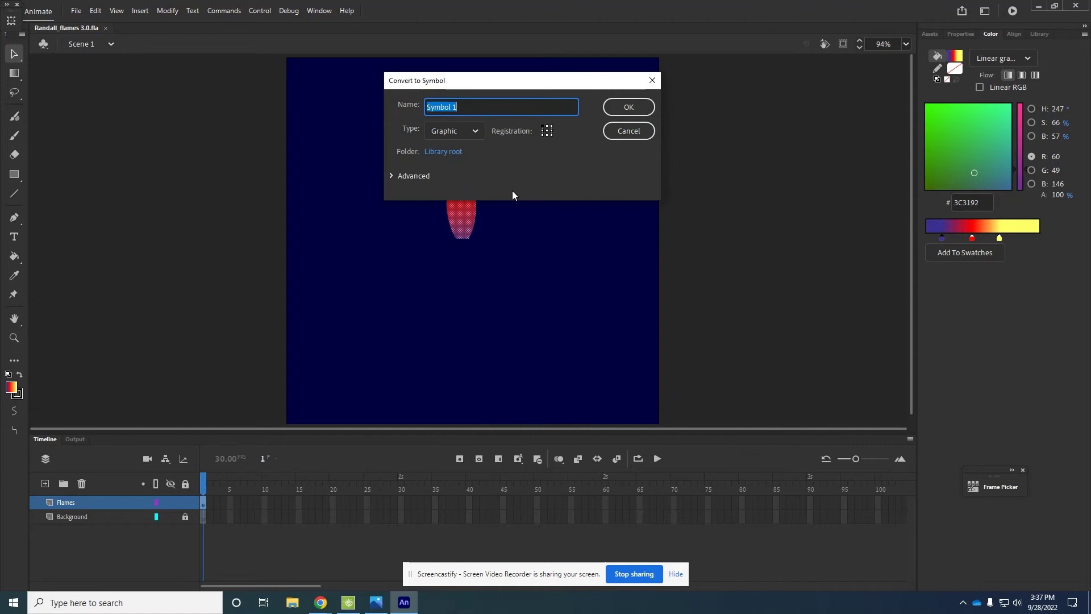
text(Flame)
click(468, 131)
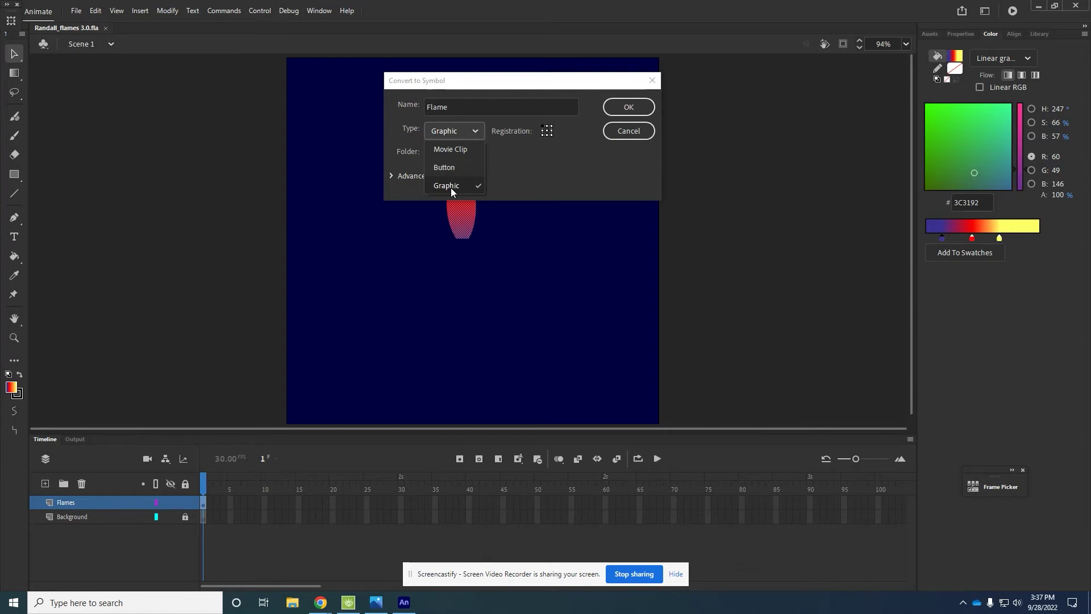
click(618, 110)
Step: Confirm the Flame symbol, compare Doc and Object properties, then double-click into Flame to edit it
click(621, 108)
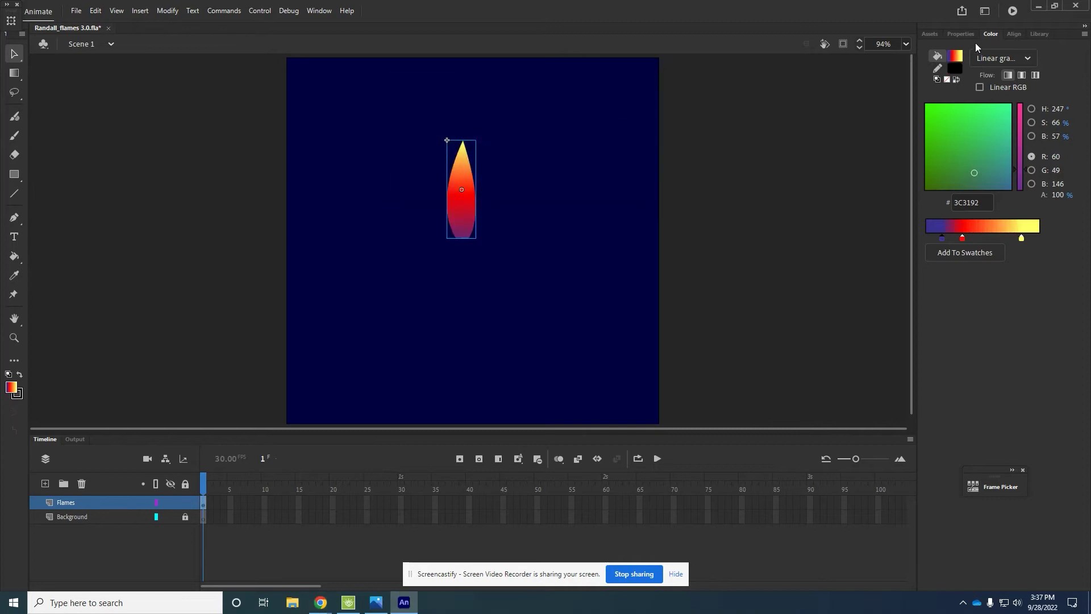
click(960, 36)
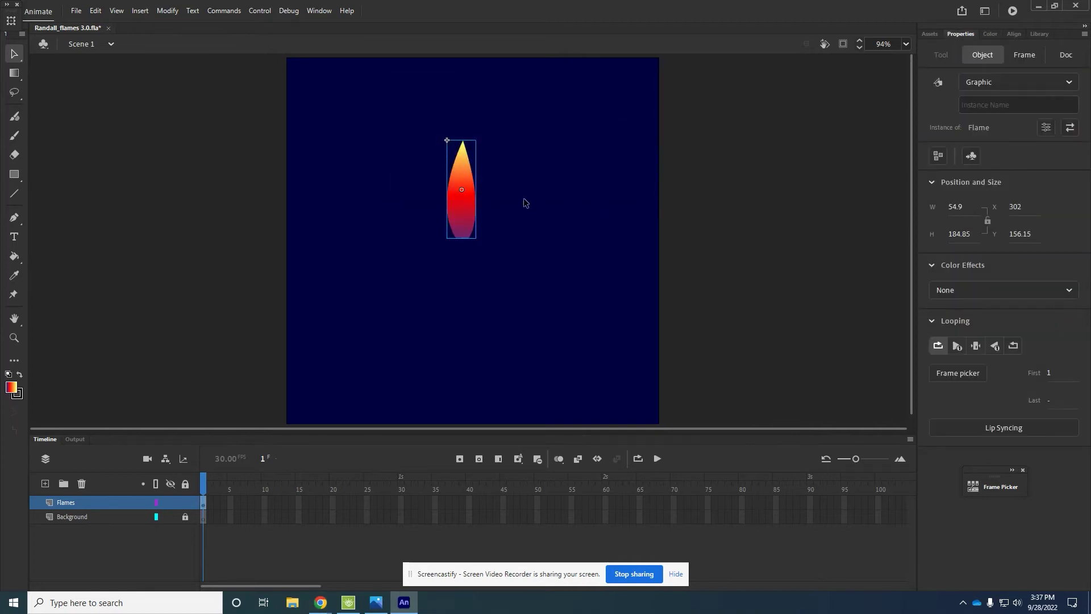
click(559, 218)
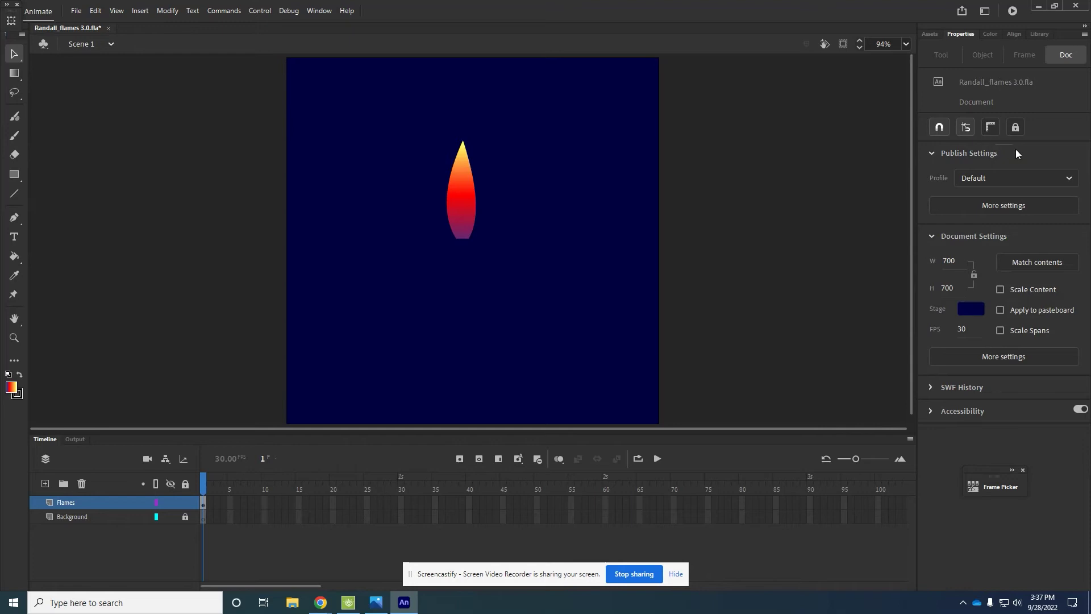
click(458, 200)
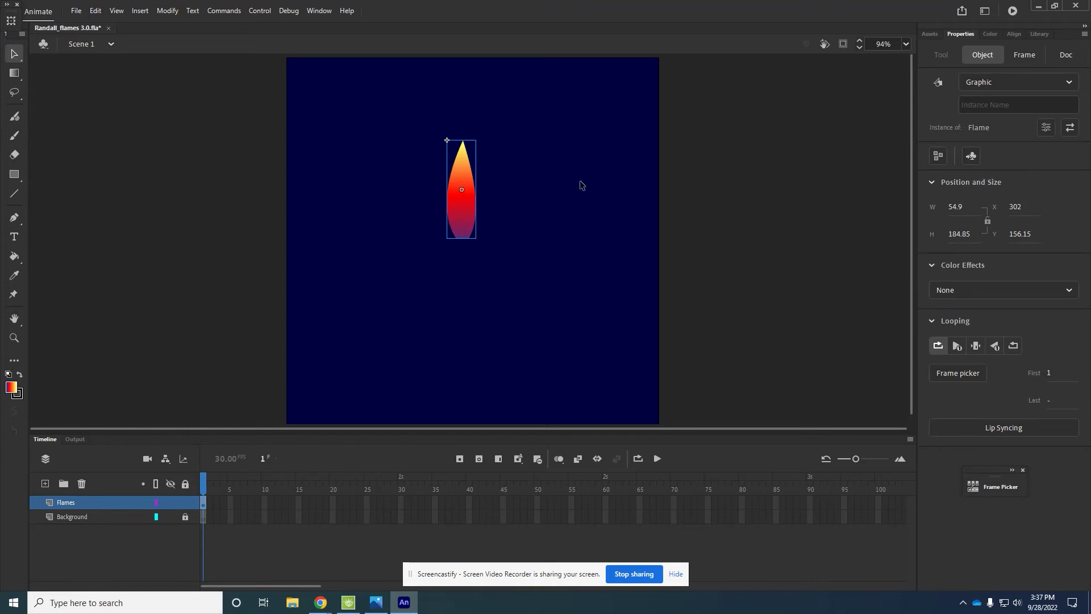
click(557, 188)
click(462, 190)
double_click(463, 223)
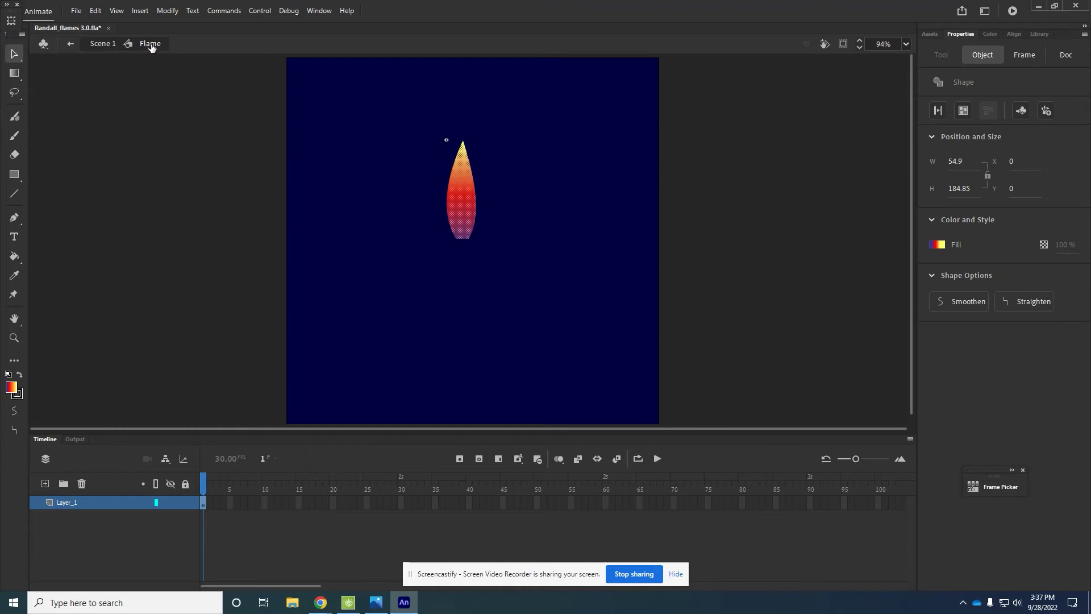
Step: Return to Scene 1 and check that the Library lists the Flame graphic symbol
click(69, 45)
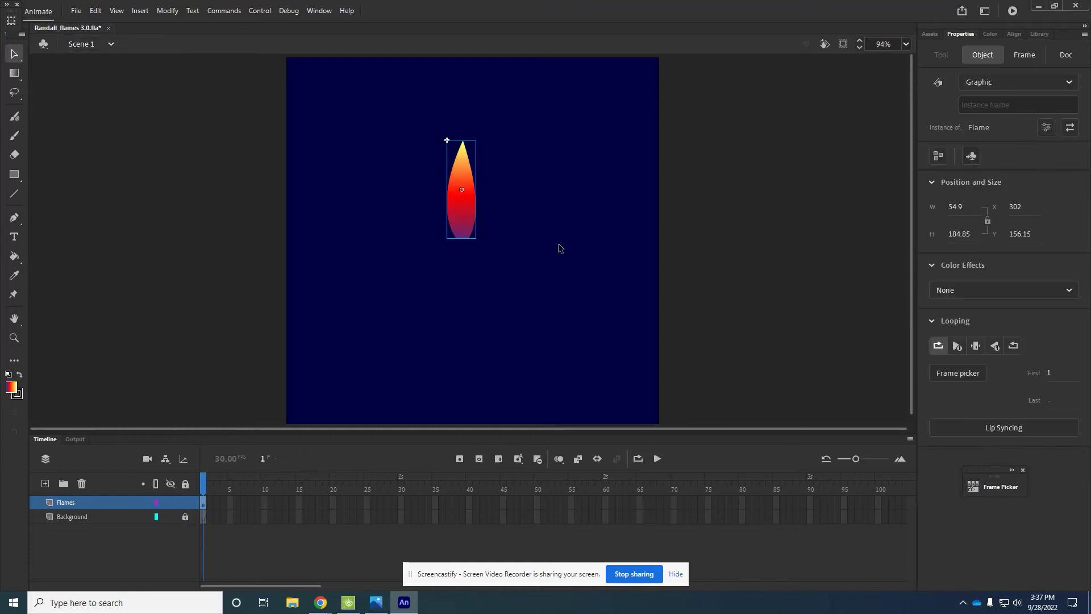
click(1045, 36)
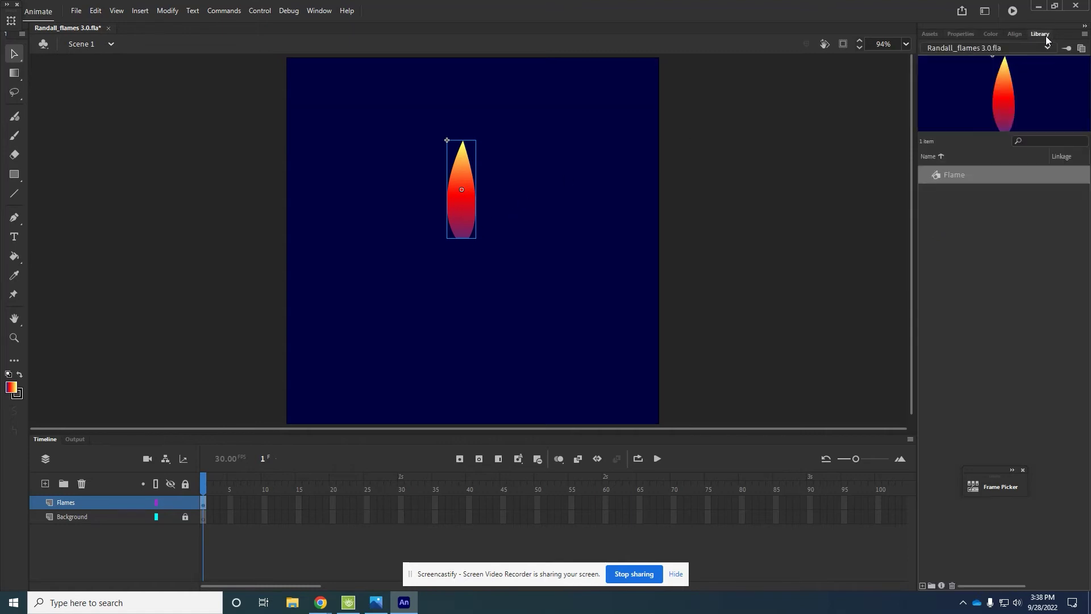
double_click(937, 175)
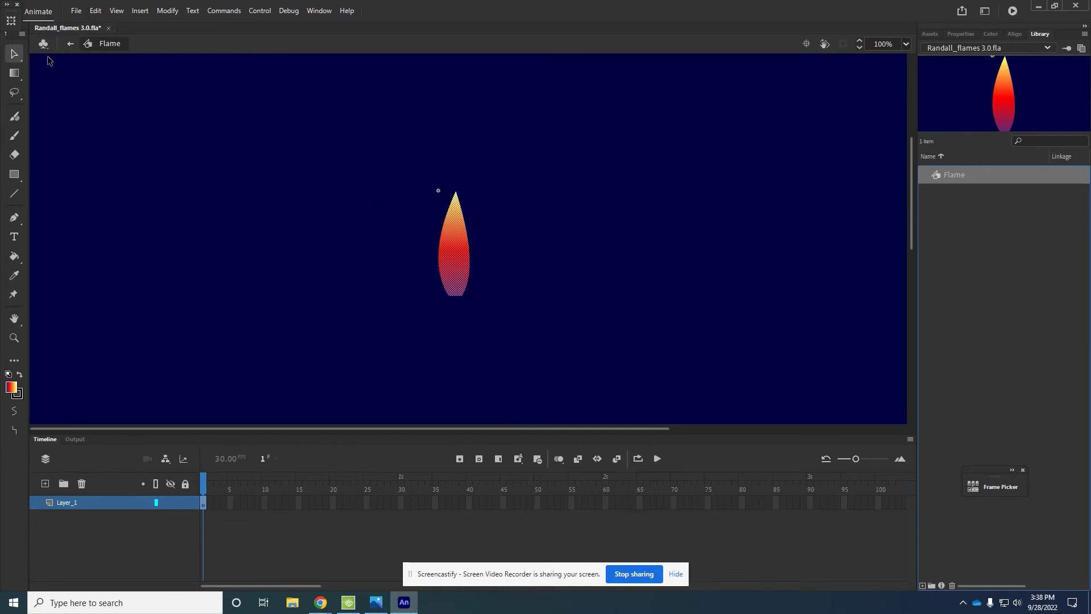
click(70, 43)
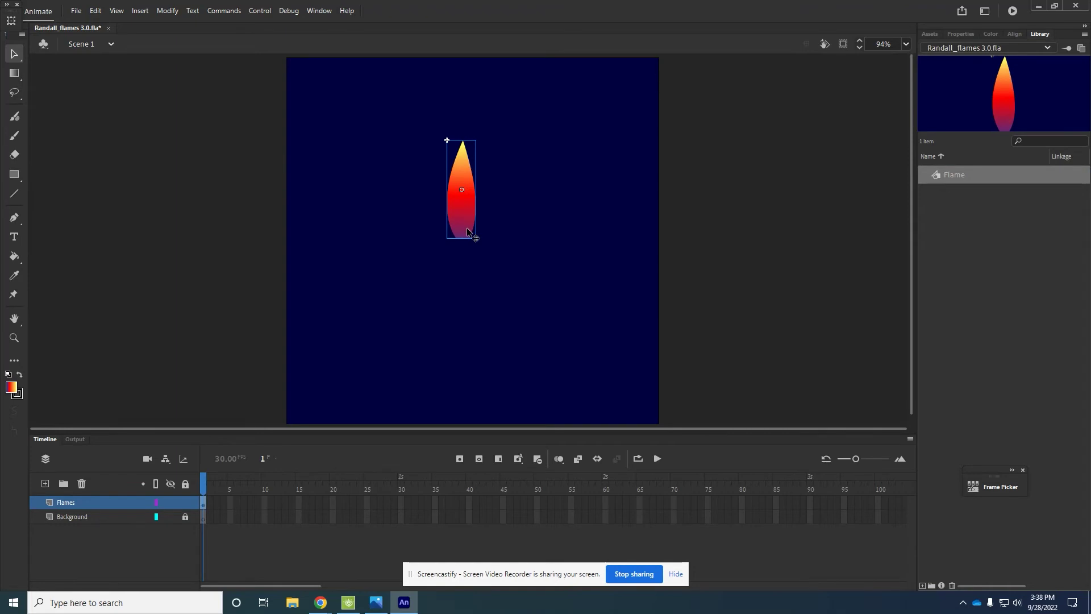
Step: Alt-drag two copies of the Flame instance to the right, forming a row of three
drag(462, 219, 532, 216)
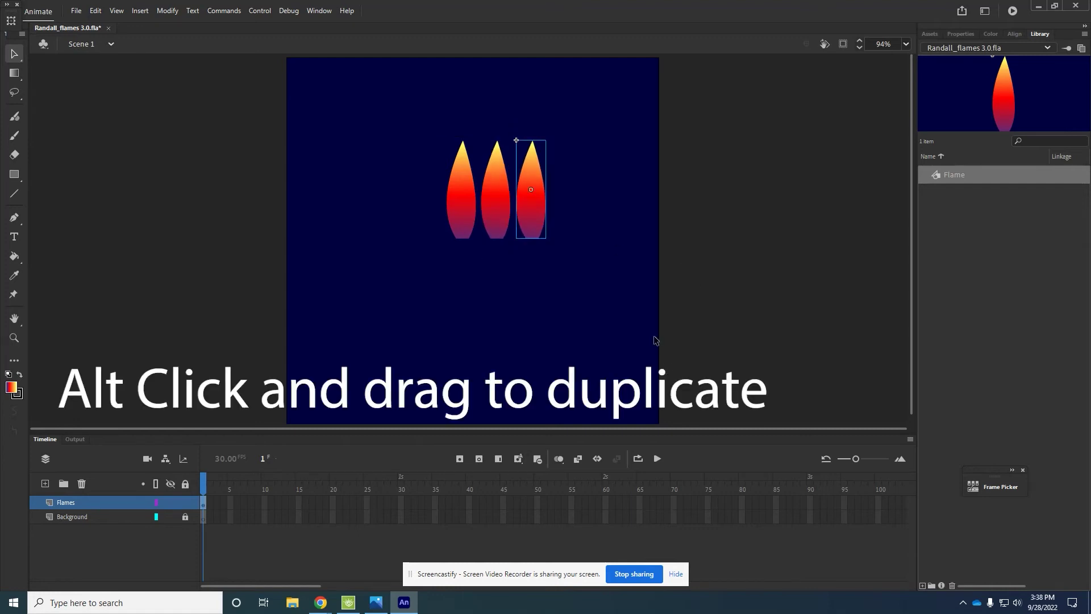
click(636, 300)
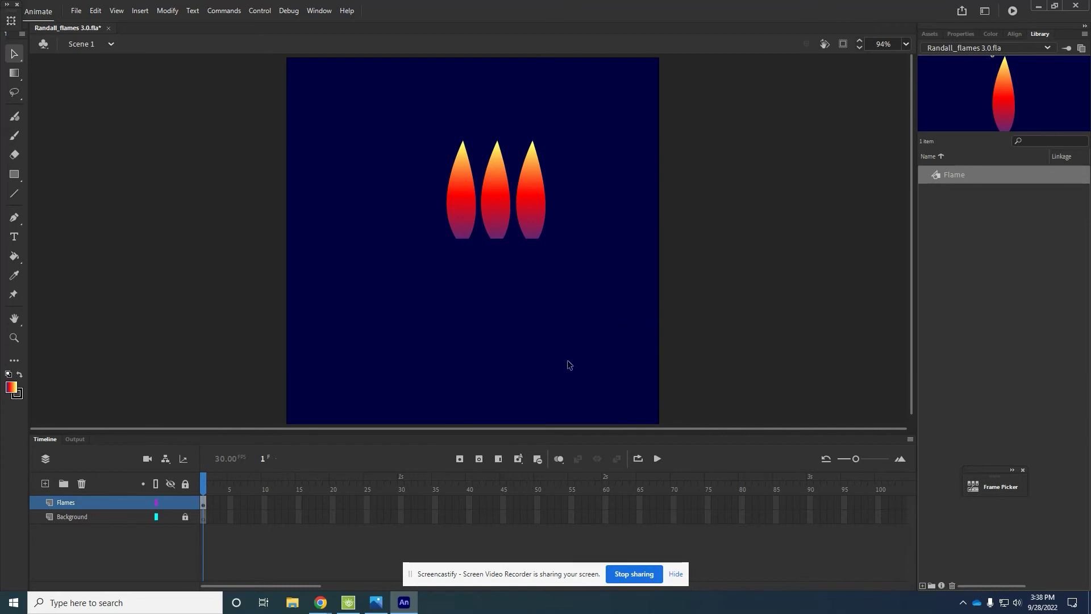
Step: Stretch the Flame symbol's tip upward, then undo it back to the short flame
double_click(540, 194)
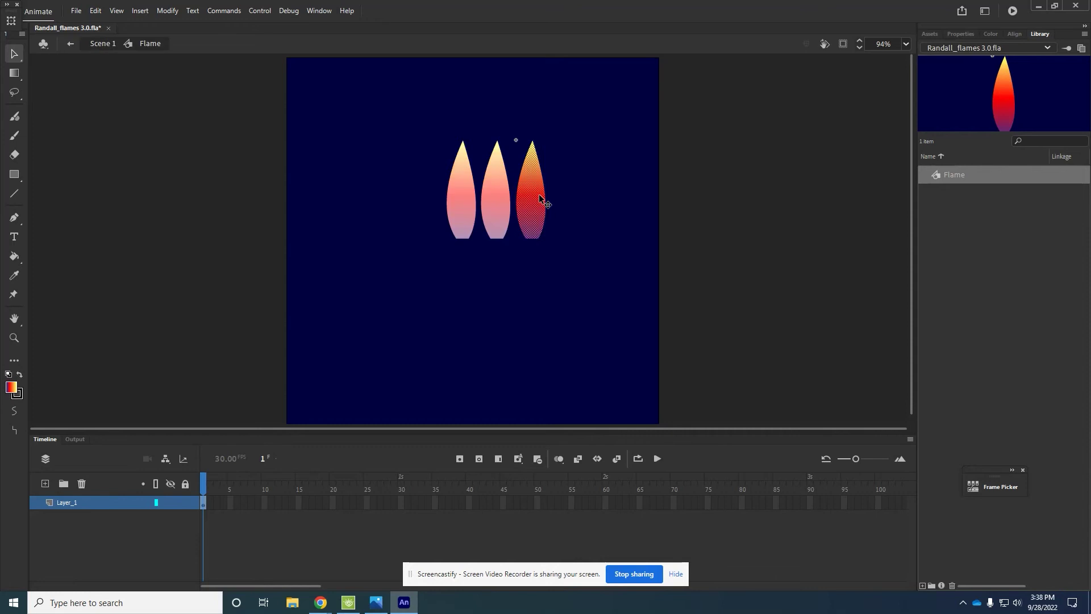
double_click(933, 177)
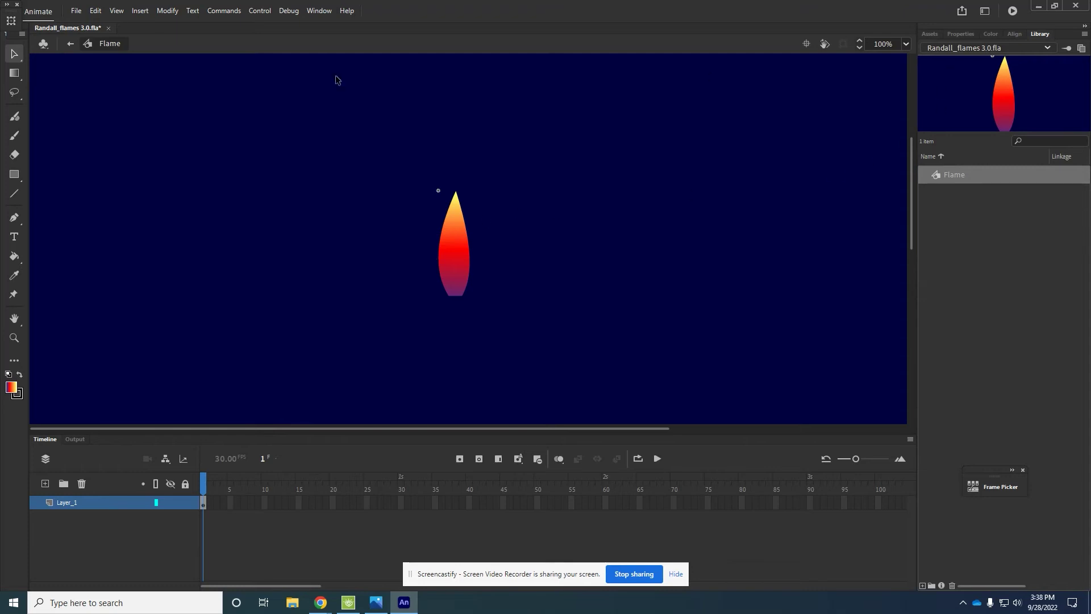
click(453, 237)
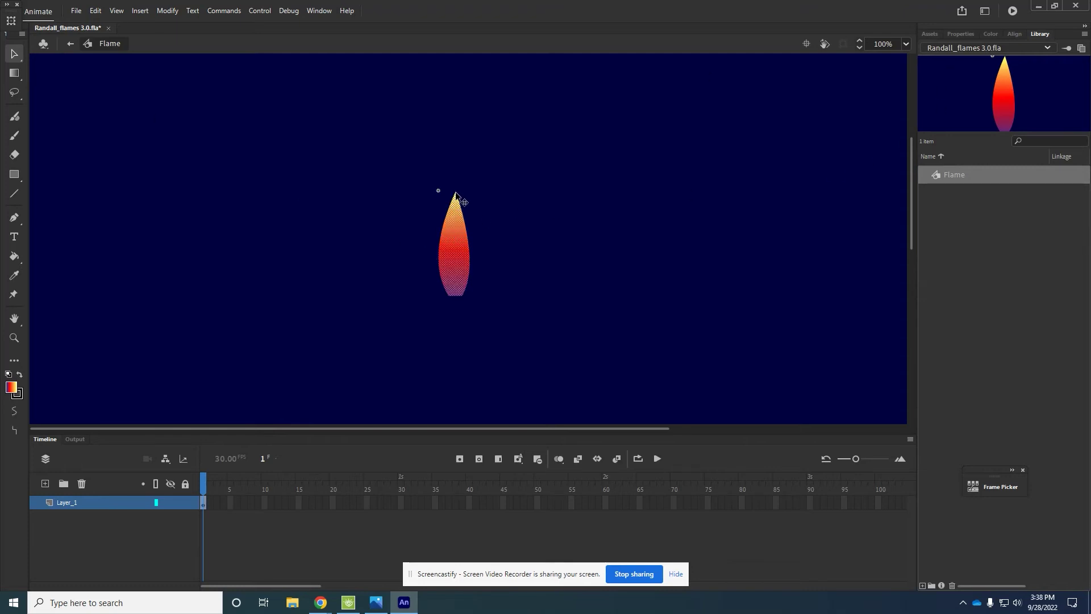
click(488, 283)
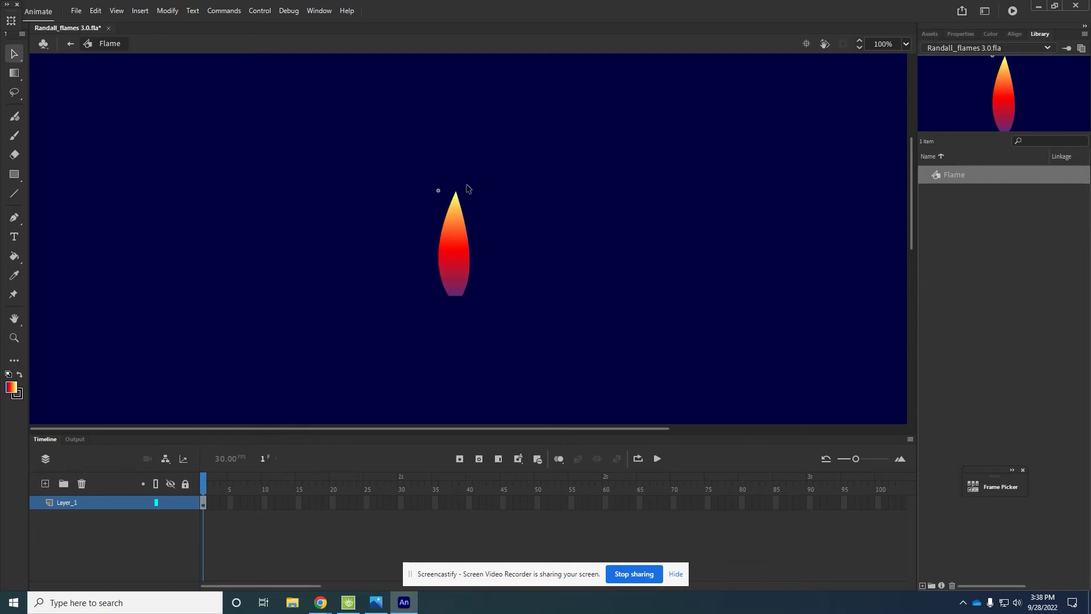
drag(455, 191, 461, 77)
click(67, 44)
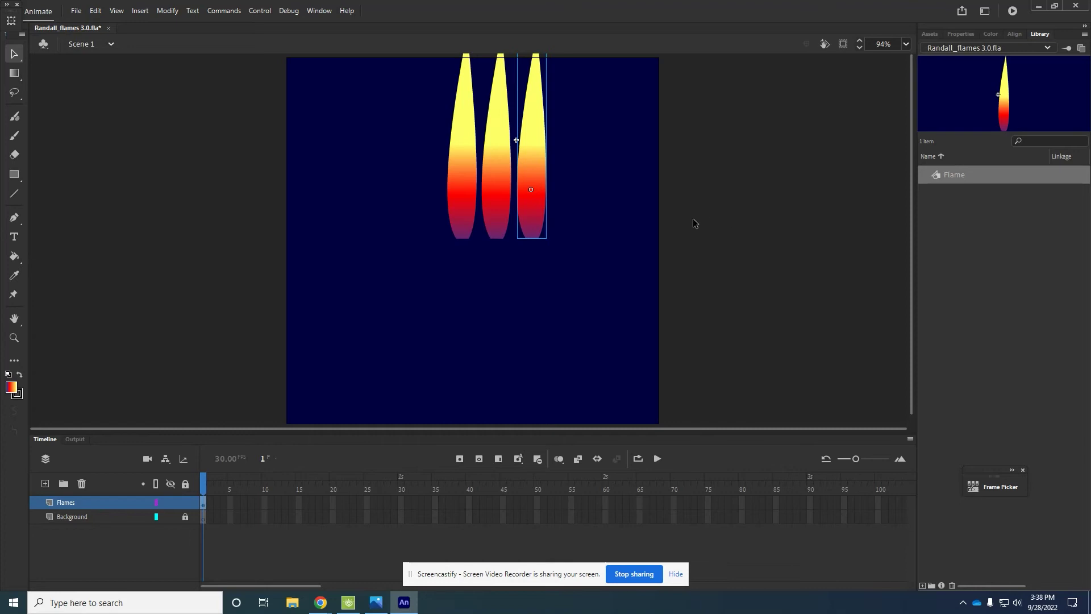
key(ctrl+e)
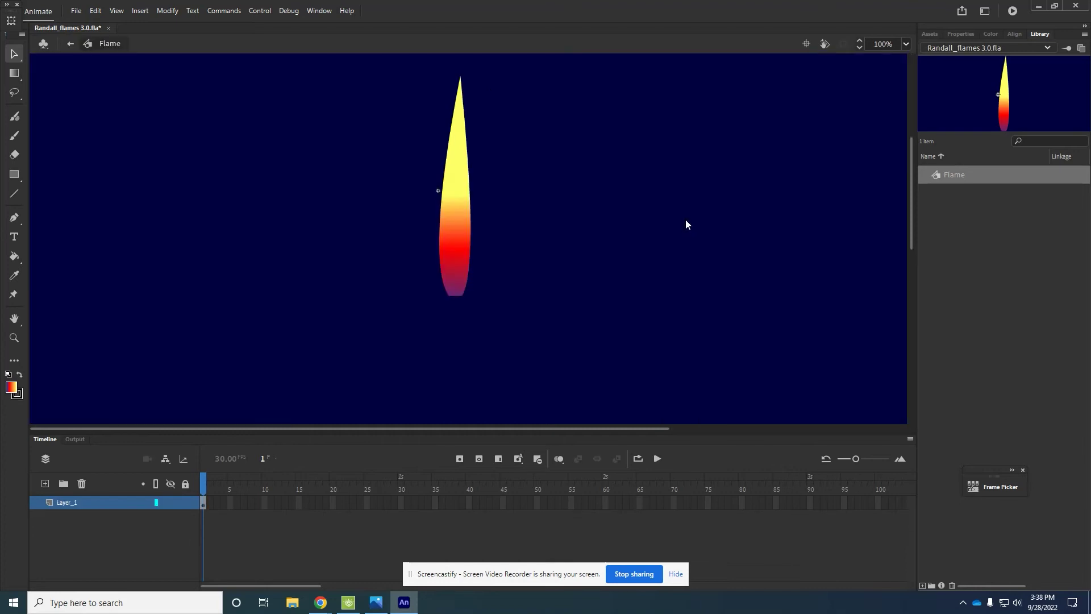
key(ctrl+z)
click(70, 43)
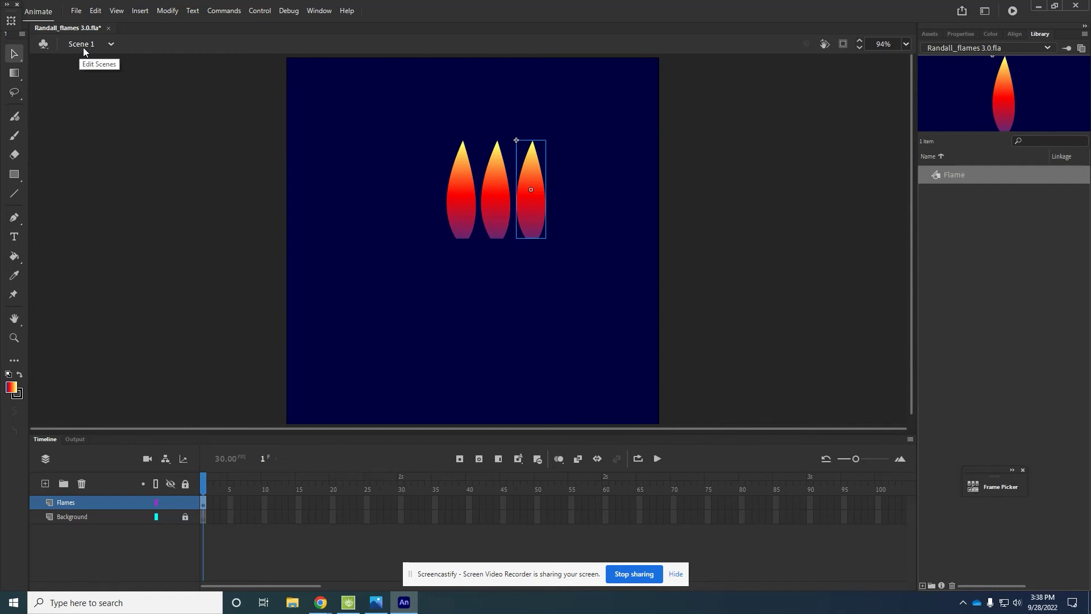
Step: Edit the third flame in place and bend its tip so all three copies update
double_click(533, 159)
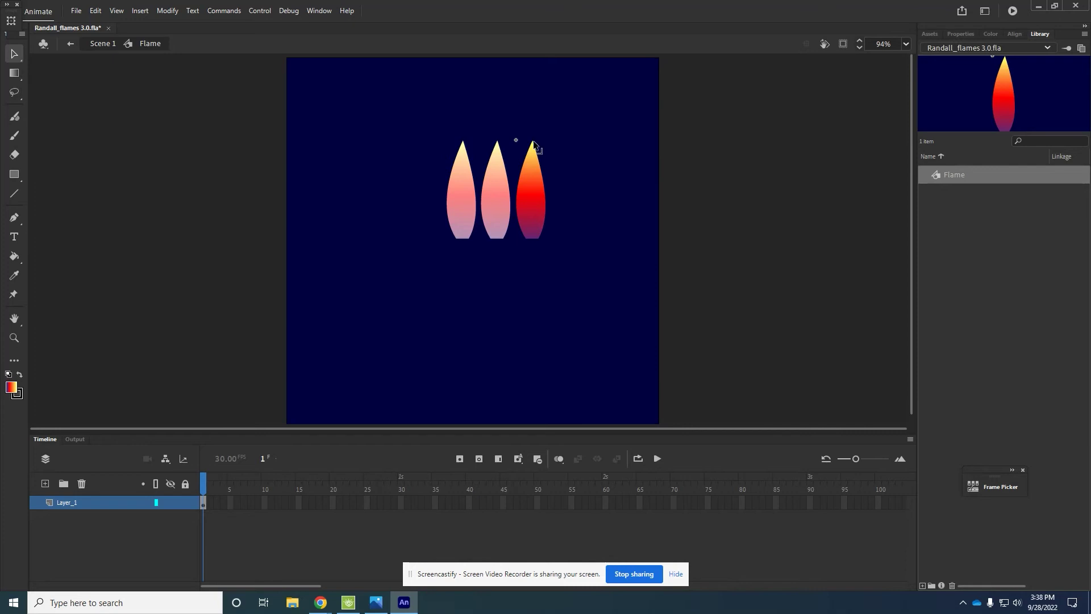
drag(533, 143, 535, 111)
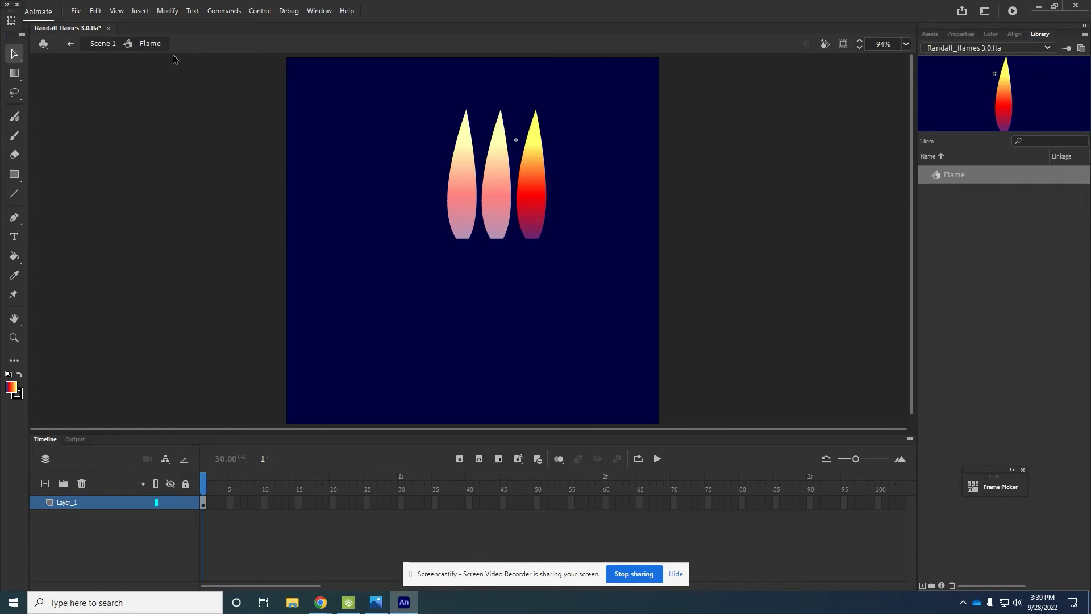
double_click(614, 279)
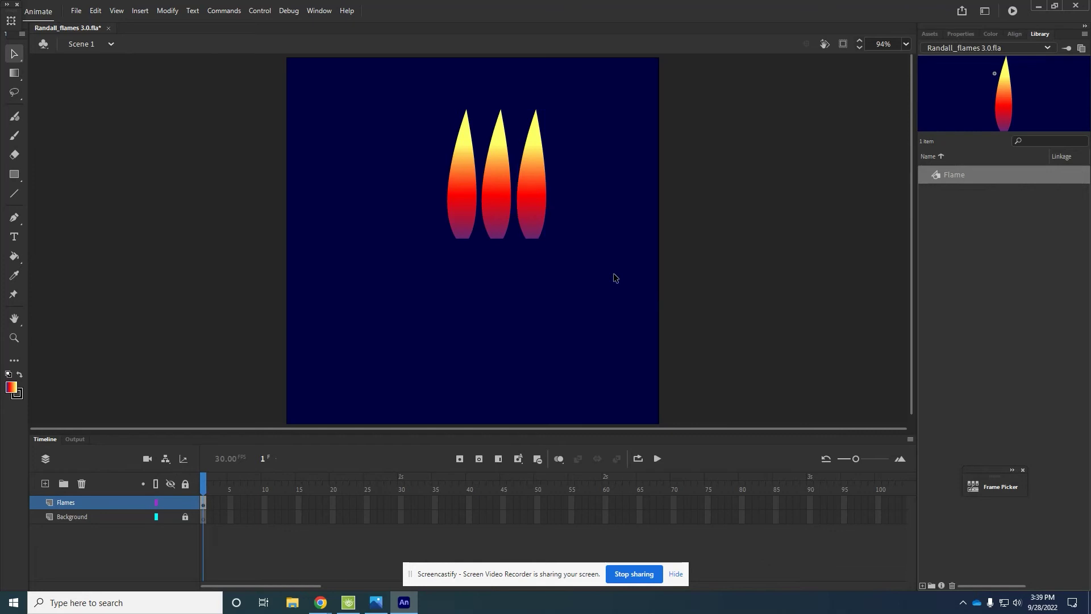
drag(613, 278, 557, 244)
double_click(559, 242)
double_click(559, 244)
click(371, 183)
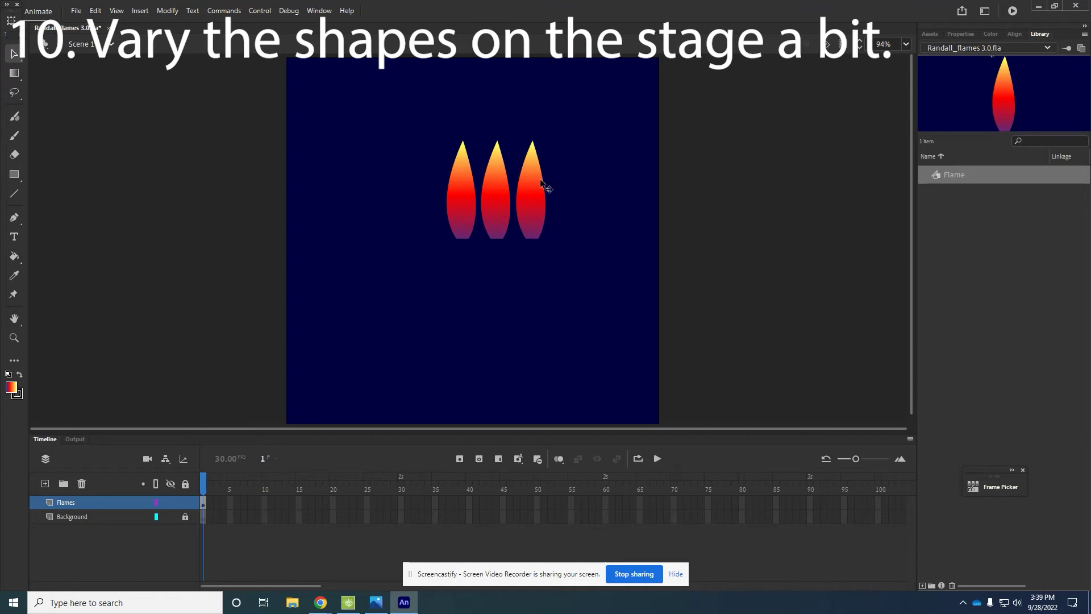
Step: Space the outer flames closer, then make the left flame taller, narrower and tilted
drag(532, 190, 537, 190)
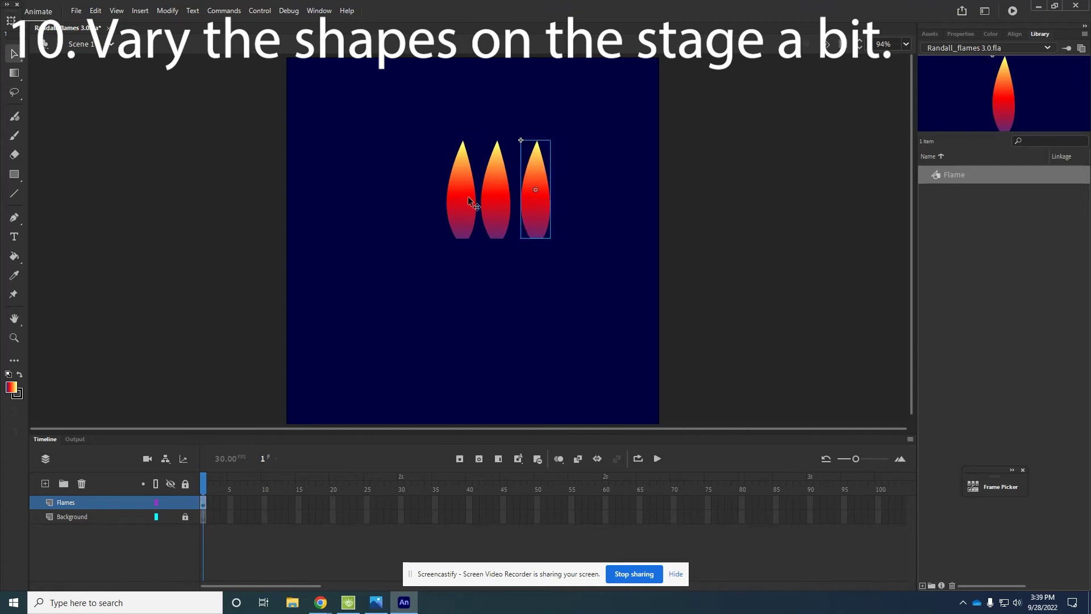
drag(469, 200, 461, 196)
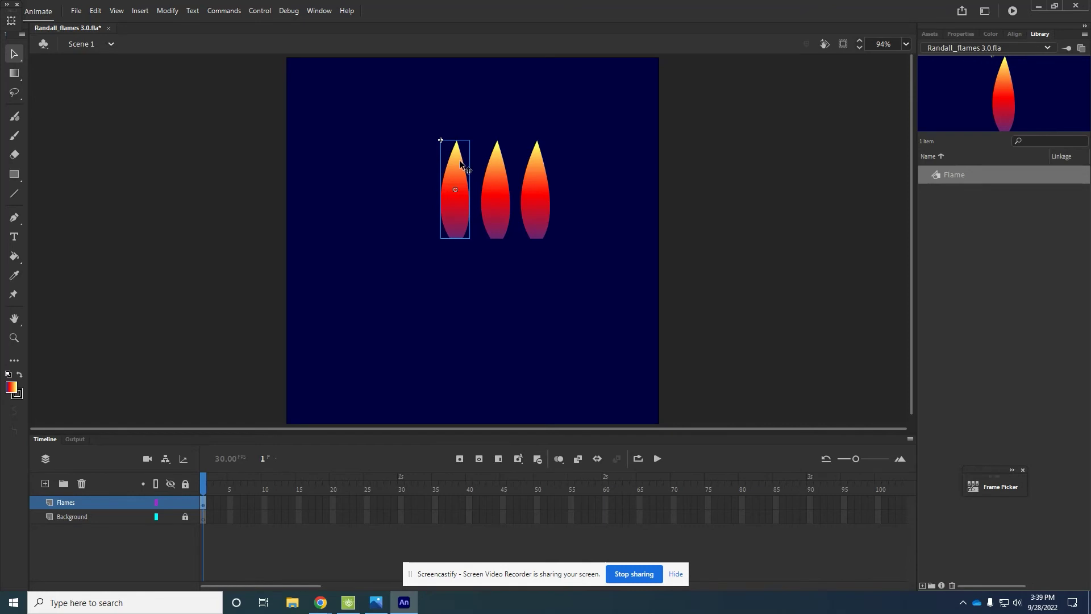
click(14, 73)
click(57, 76)
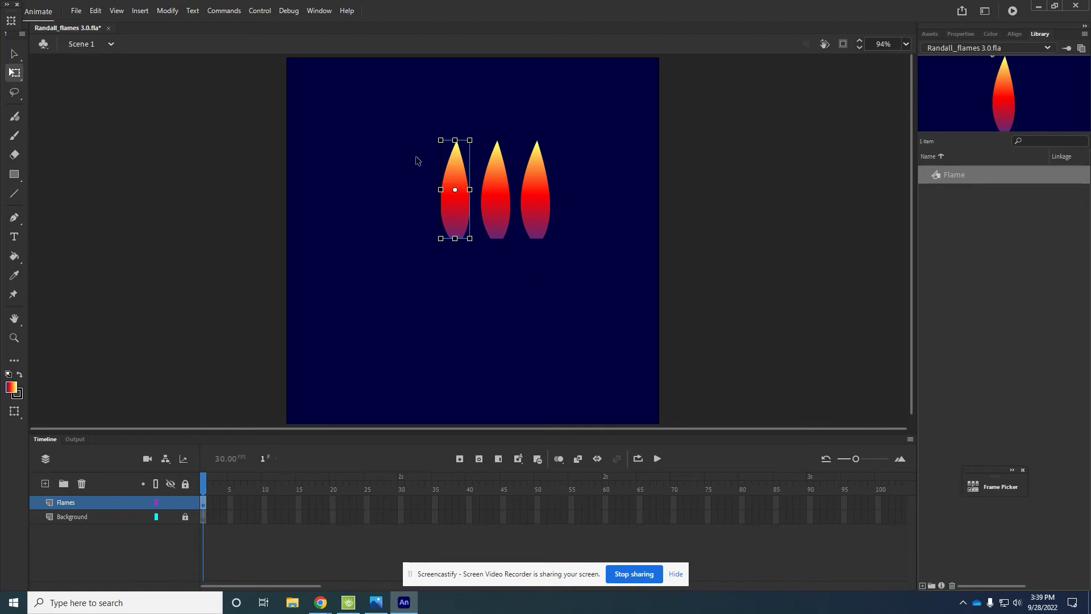
mouse_move(454, 139)
mouse_down()
mouse_move(455, 101)
mouse_move(455, 177)
mouse_move(459, 114)
mouse_move(458, 140)
mouse_up()
click(589, 142)
key(ctrl+z)
drag(455, 136, 455, 117)
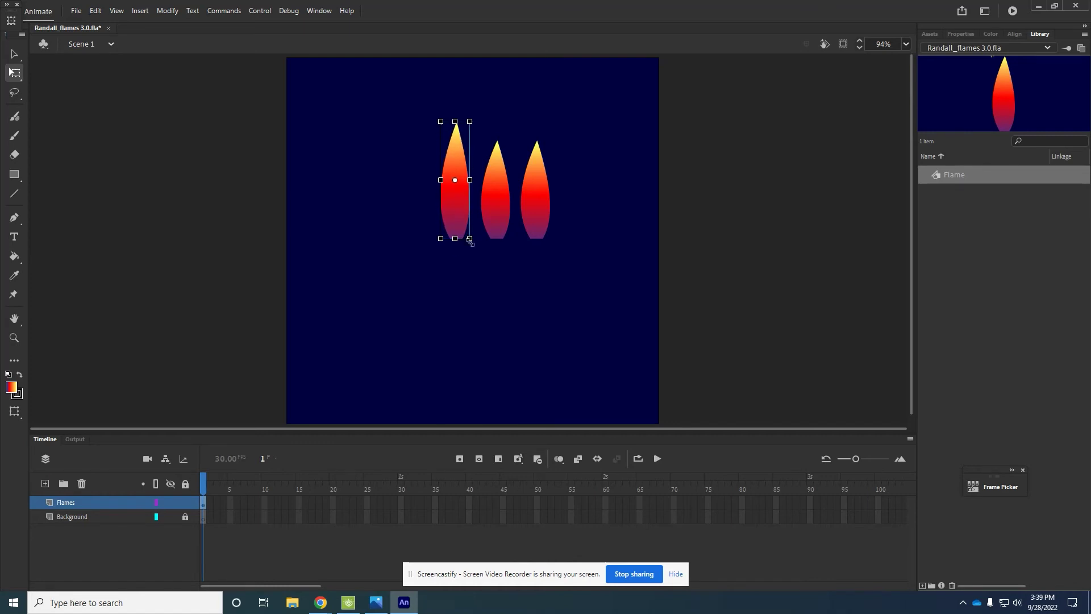
drag(469, 238, 466, 239)
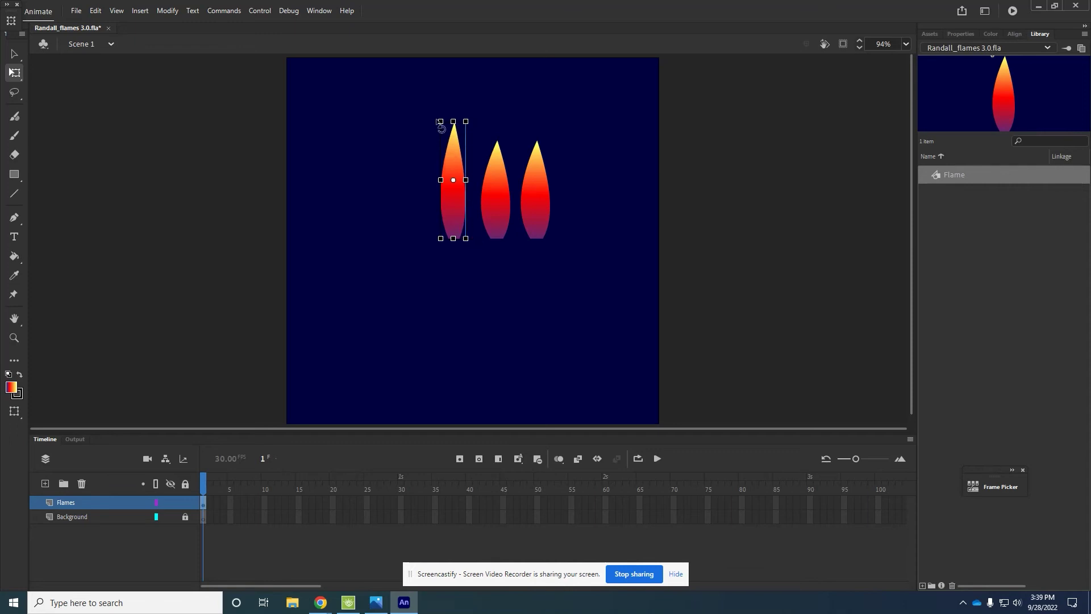
drag(436, 120, 446, 120)
click(568, 154)
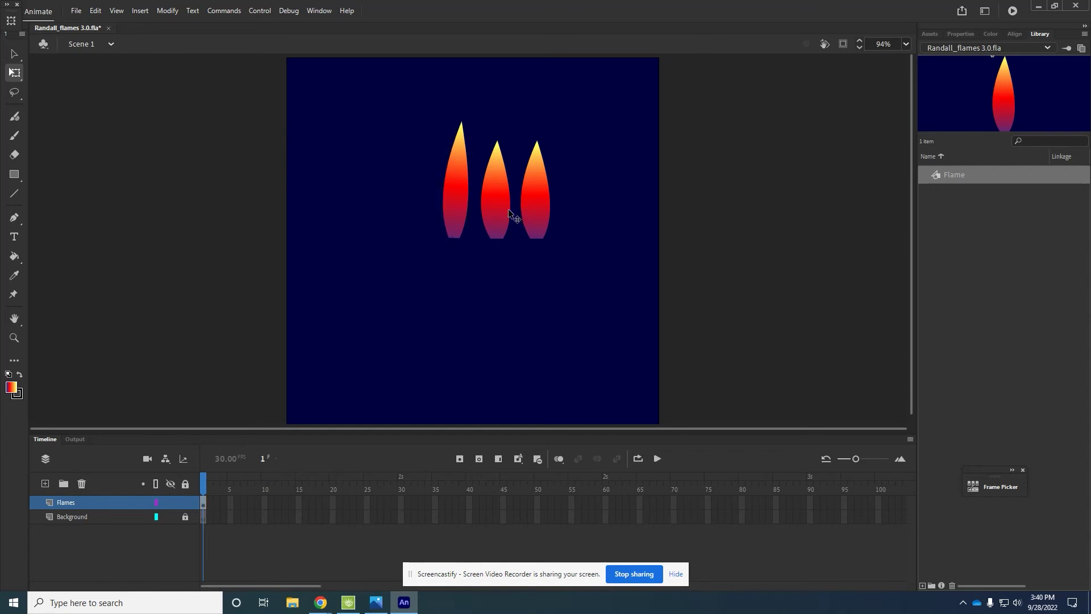
Step: Shift the middle flame left, narrow and shorten it, and nudge the right flame left
click(503, 216)
drag(502, 215, 499, 216)
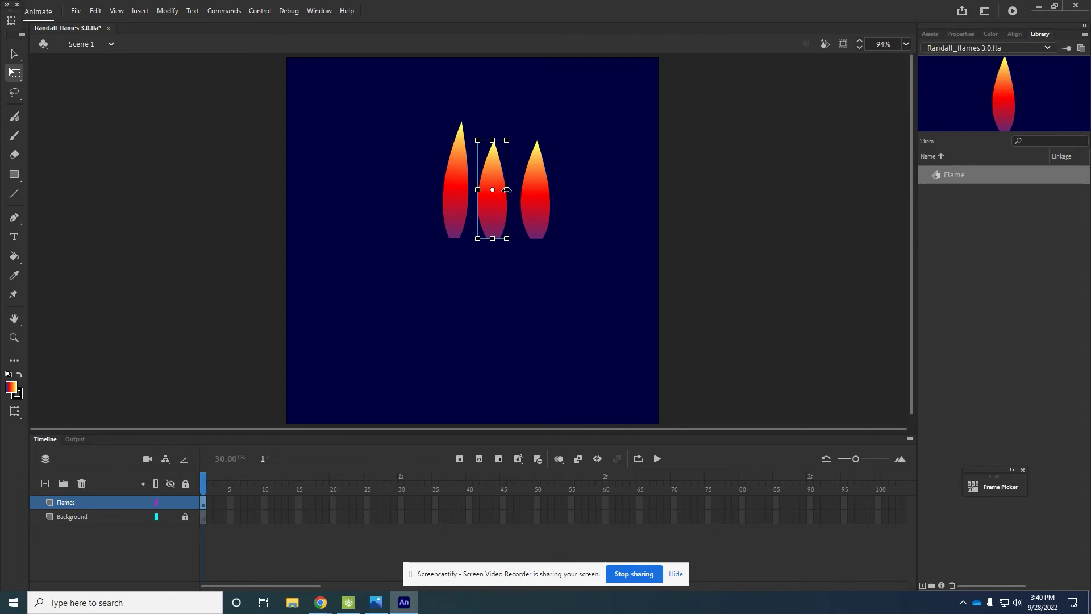
drag(505, 189, 502, 190)
drag(491, 140, 526, 134)
click(539, 171)
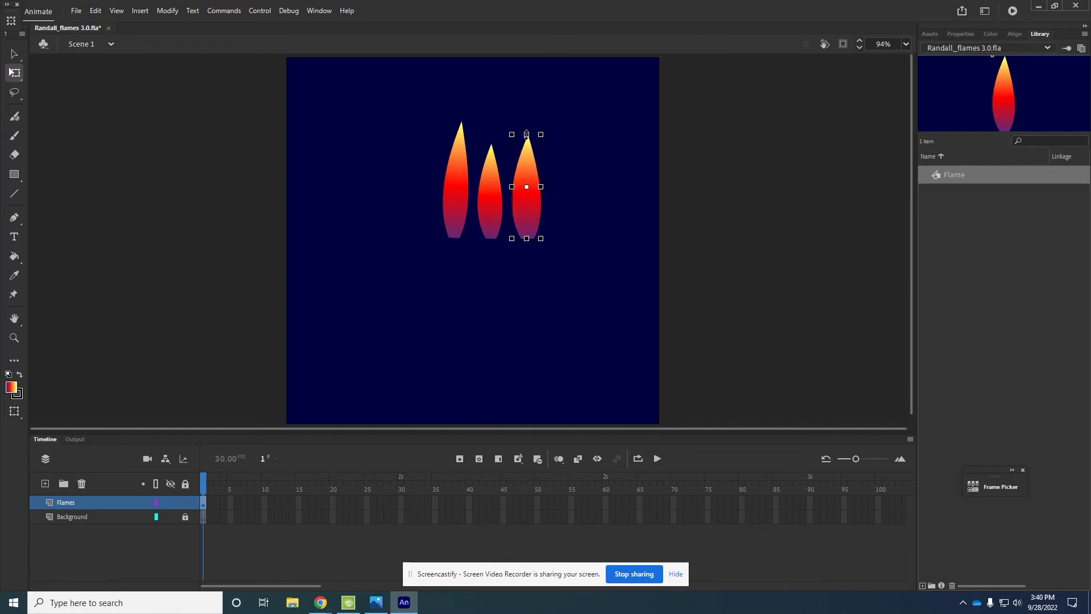
click(629, 259)
Step: Open the Flame symbol from the Library in its own editing view, leaving the in-place edit
double_click(529, 199)
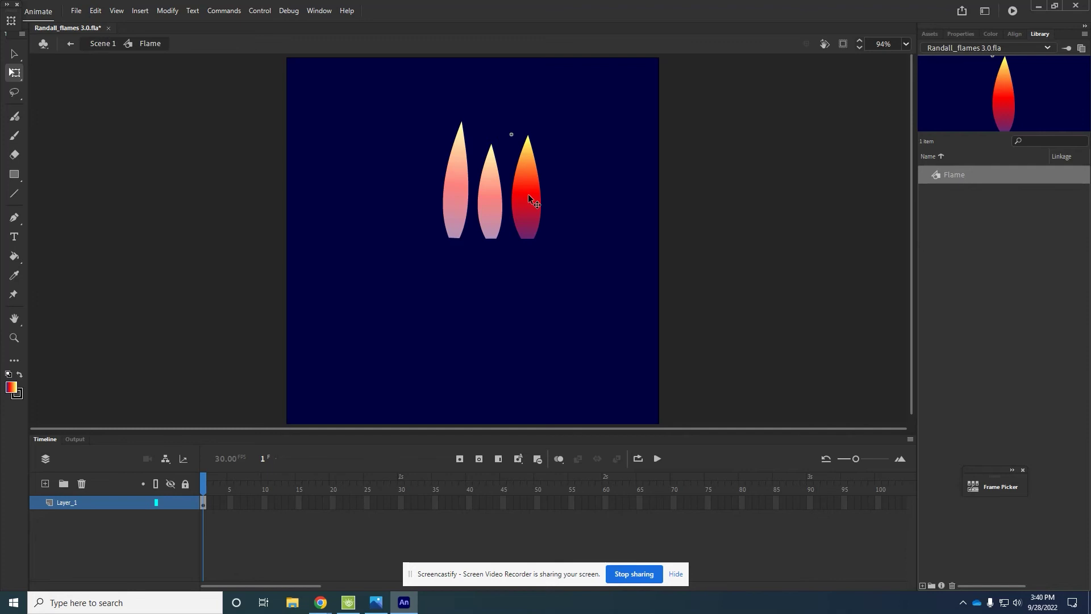
double_click(933, 172)
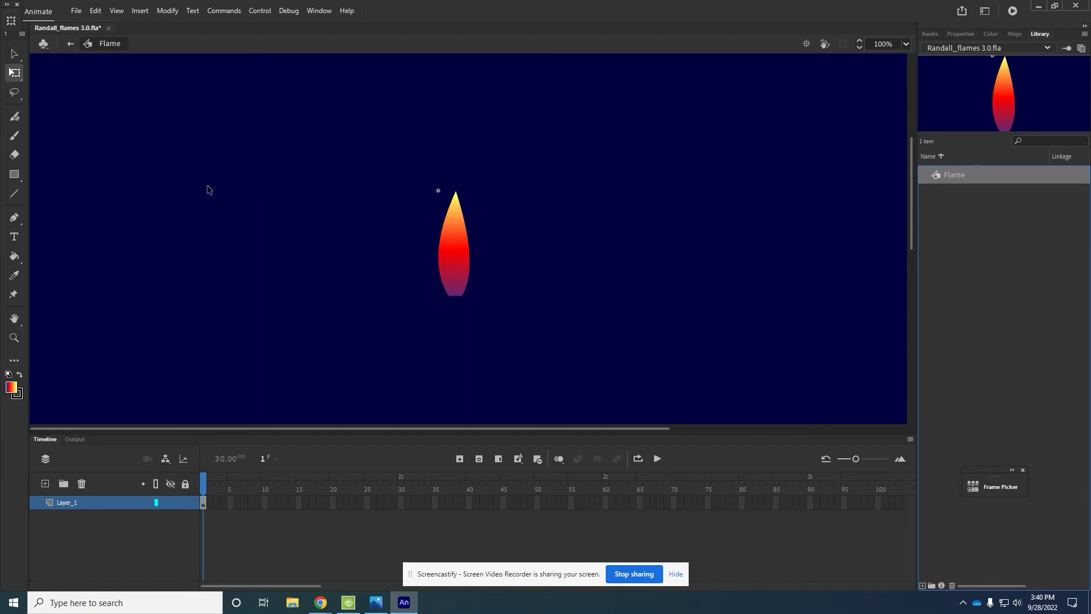
click(69, 45)
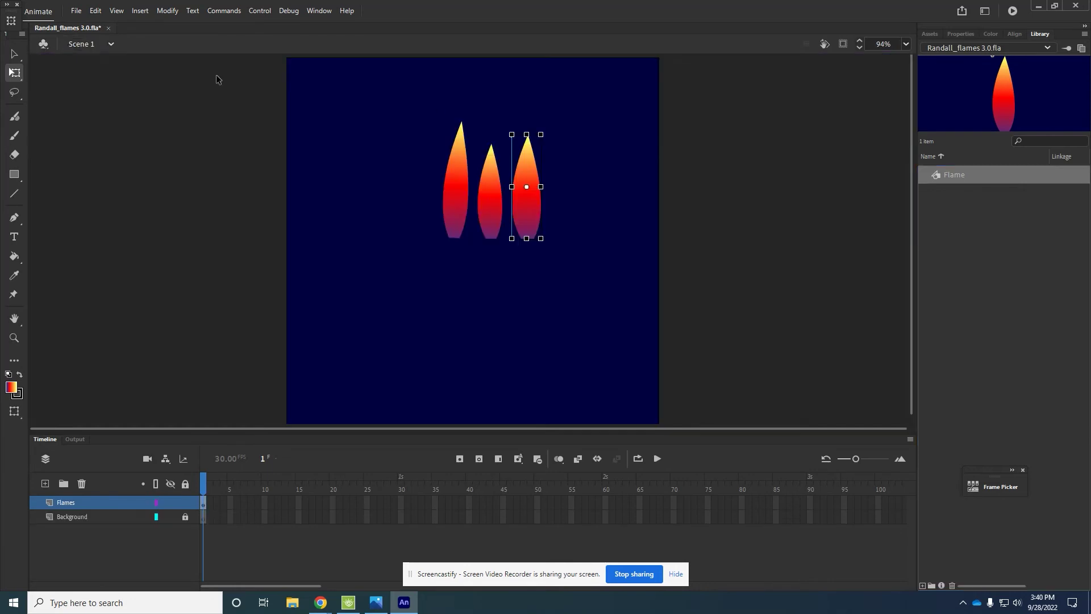
double_click(936, 173)
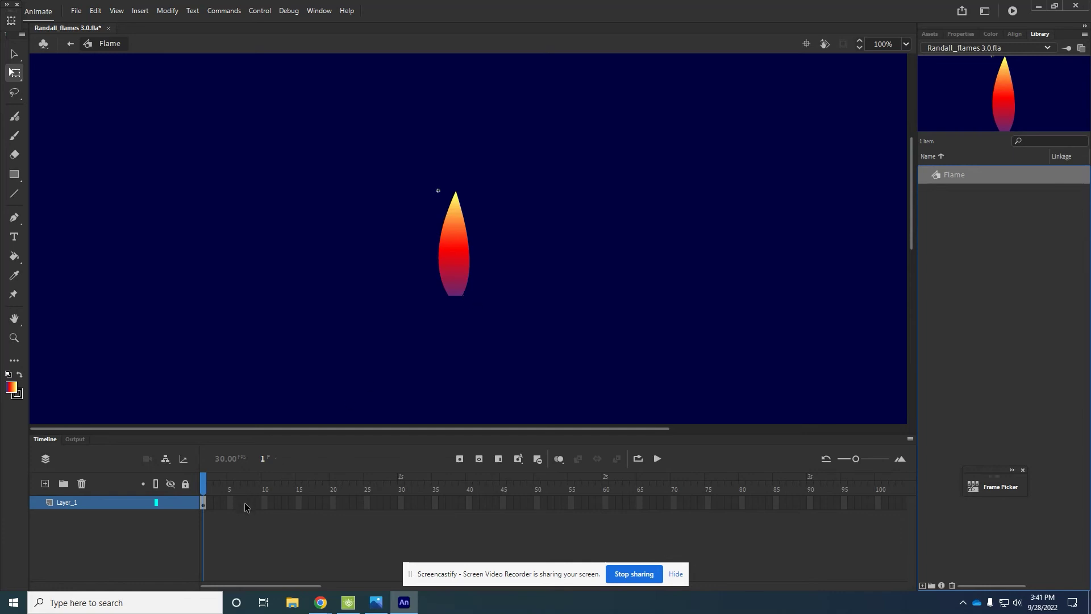
Step: Add keyframes at frames 10, 20 and 30 on Layer_1 of the Flame symbol
click(265, 503)
click(459, 458)
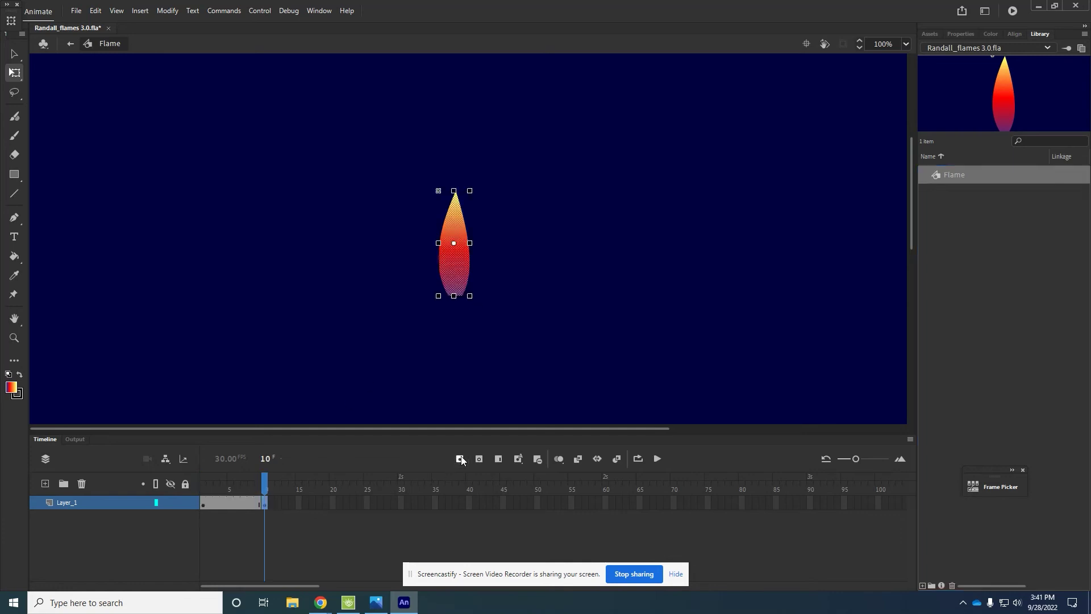
click(333, 503)
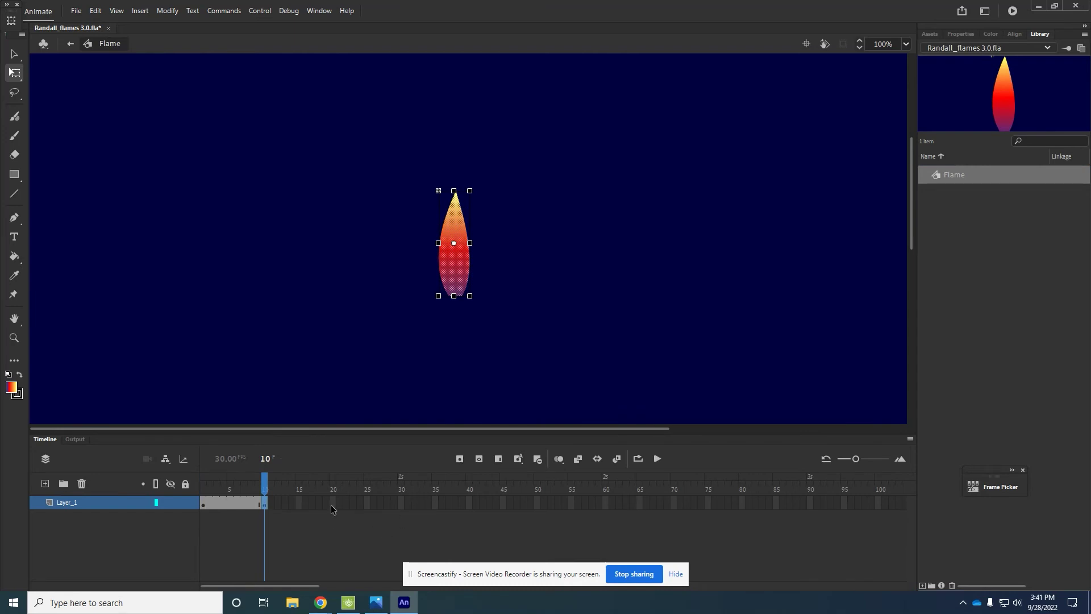
click(459, 459)
click(400, 503)
click(459, 459)
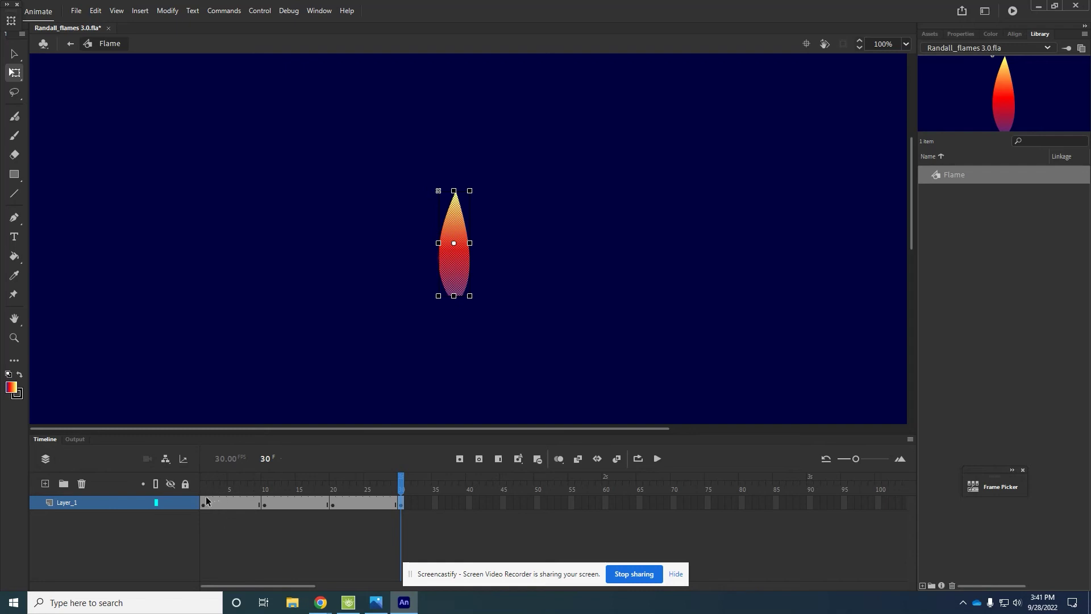
Step: At frame 12, shorten and narrow the flame with the Free Transform Tool
click(281, 503)
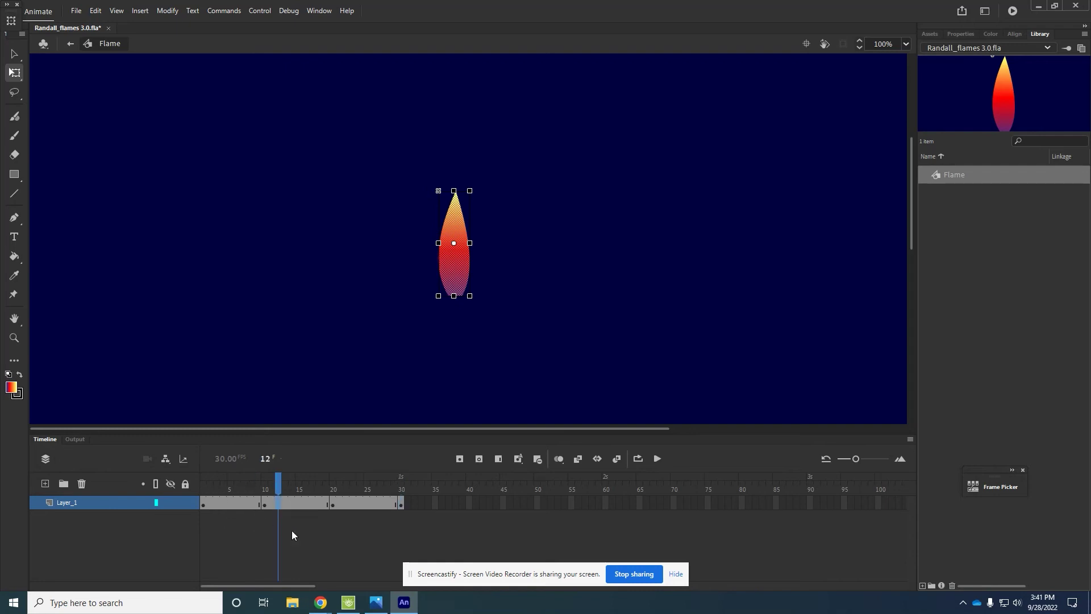
click(14, 54)
click(15, 72)
click(301, 227)
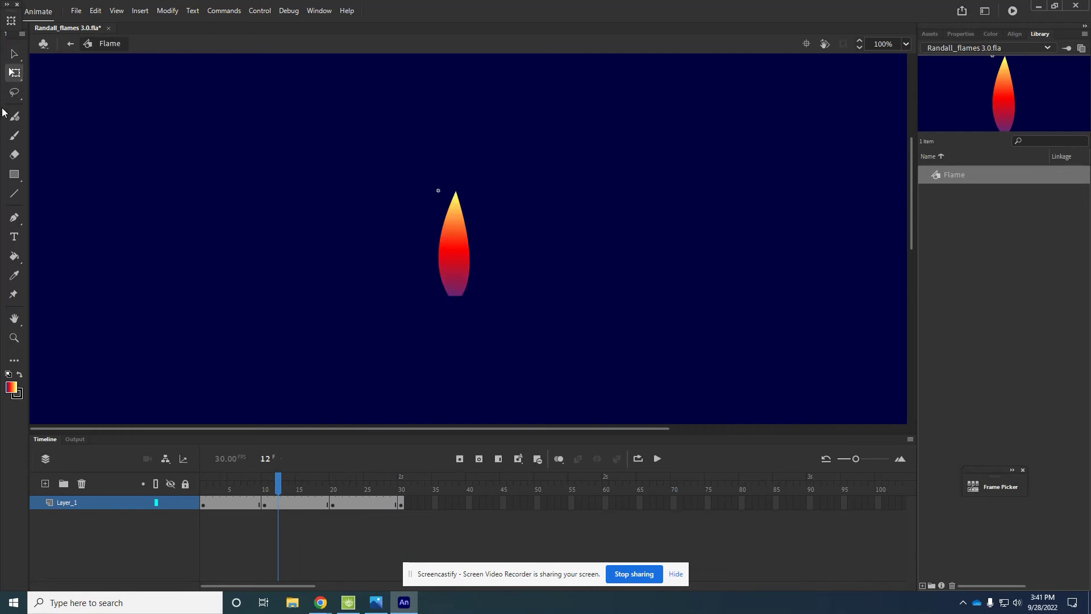
click(459, 210)
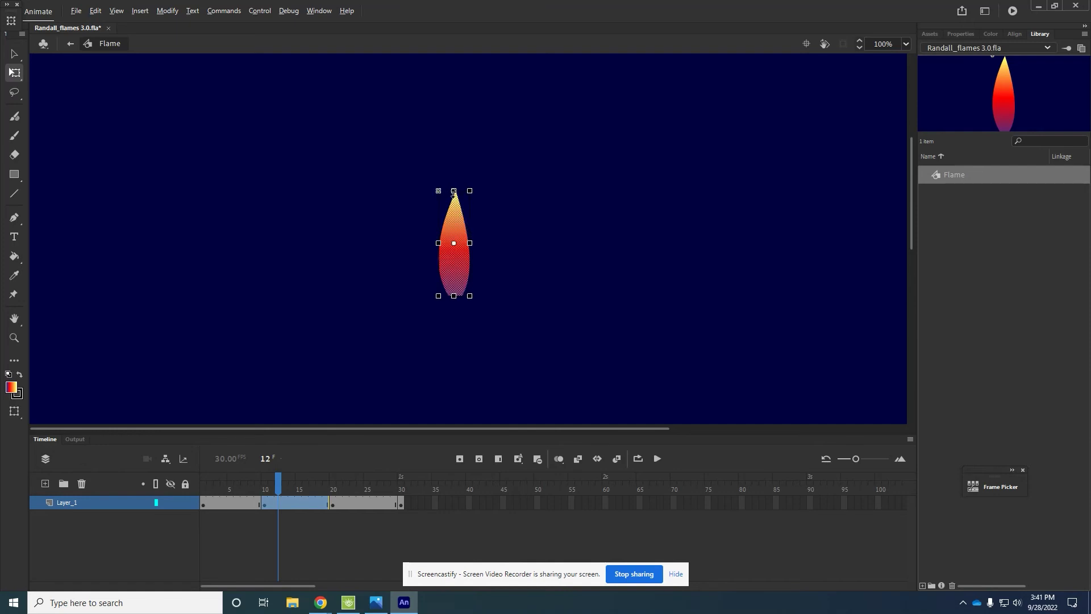
drag(453, 191, 453, 199)
drag(472, 247, 469, 247)
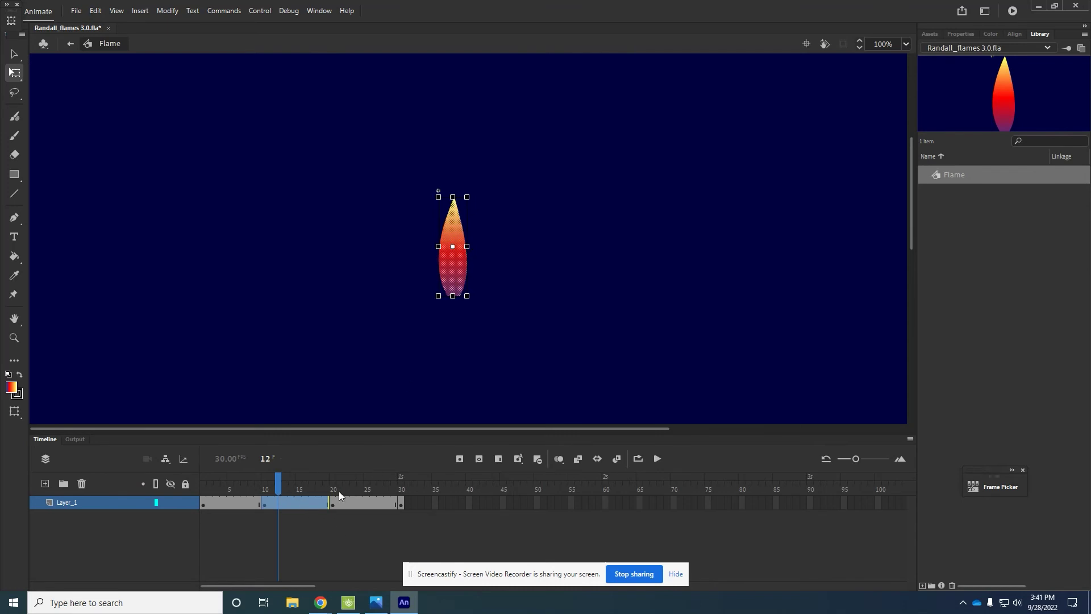
Step: At frame 21, stretch the flame slightly taller
click(367, 501)
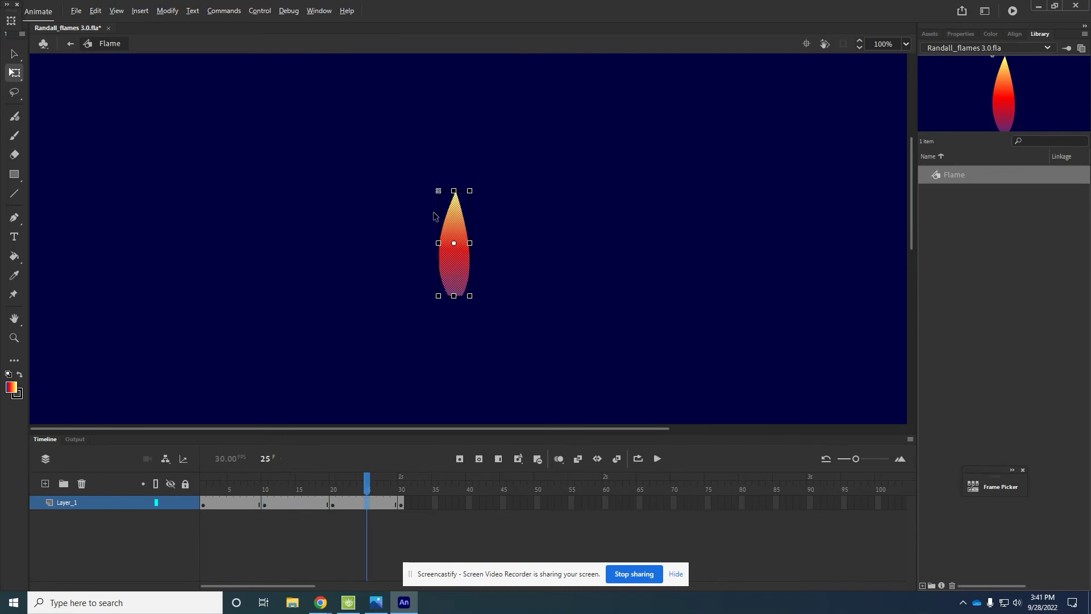
drag(367, 481, 339, 488)
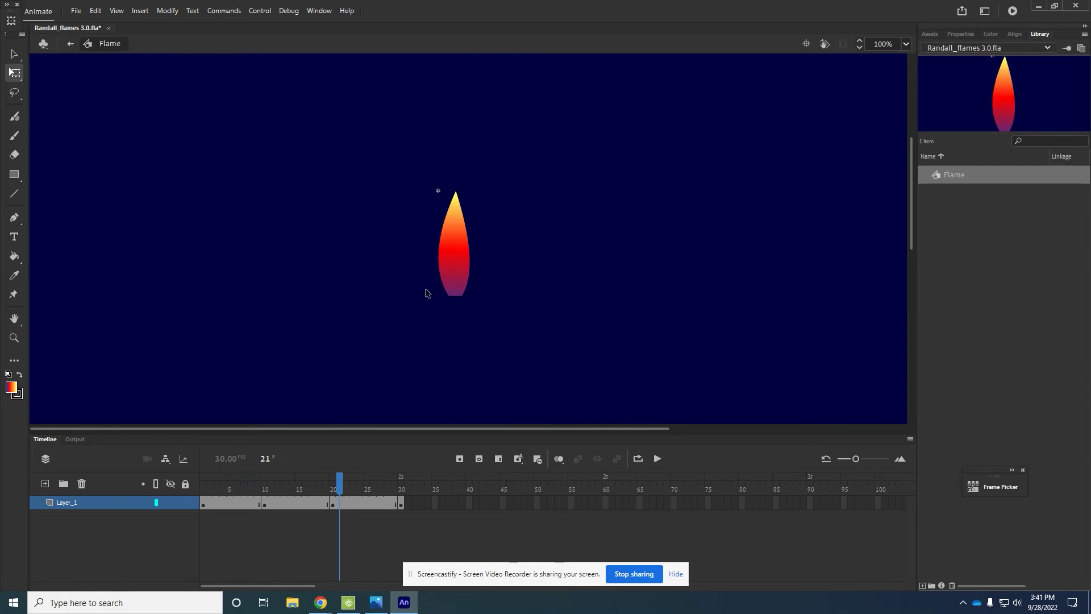
click(458, 256)
drag(453, 190, 453, 183)
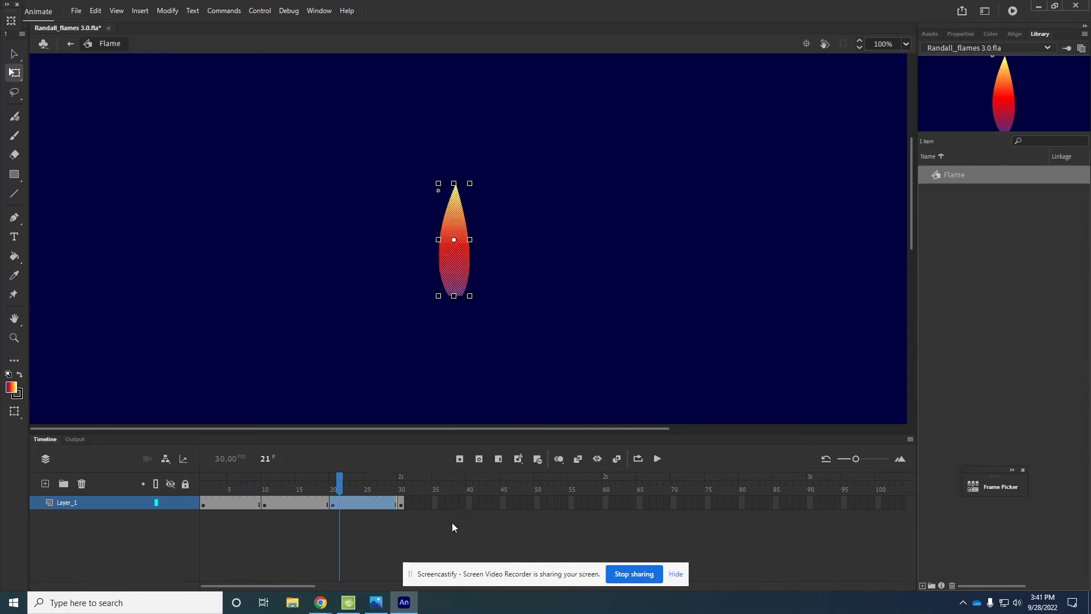
Step: Play and stop the flame animation a few times to preview it
click(657, 459)
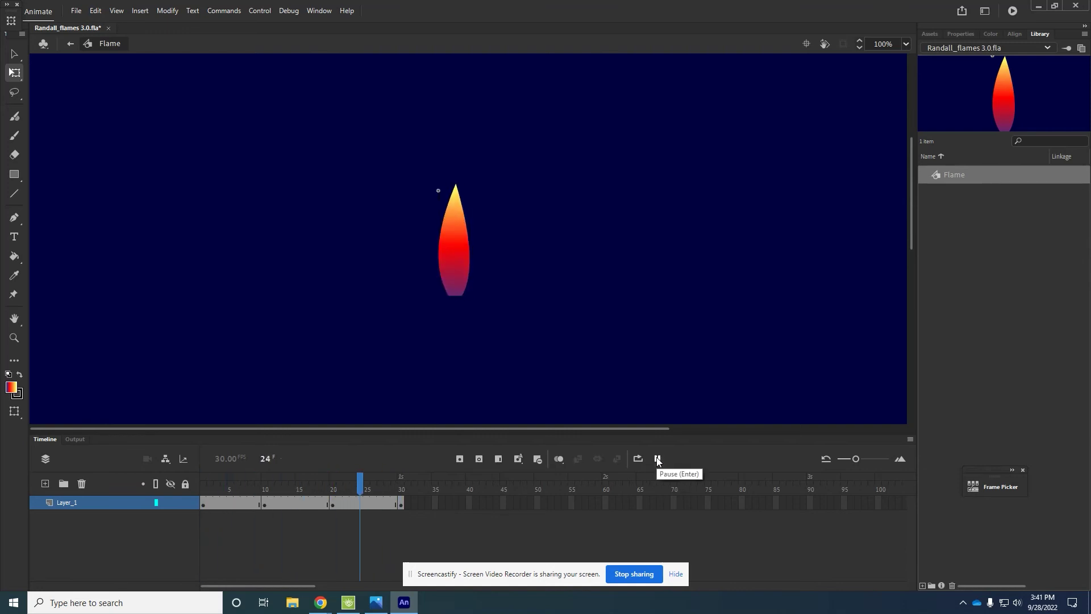
click(658, 459)
click(658, 459)
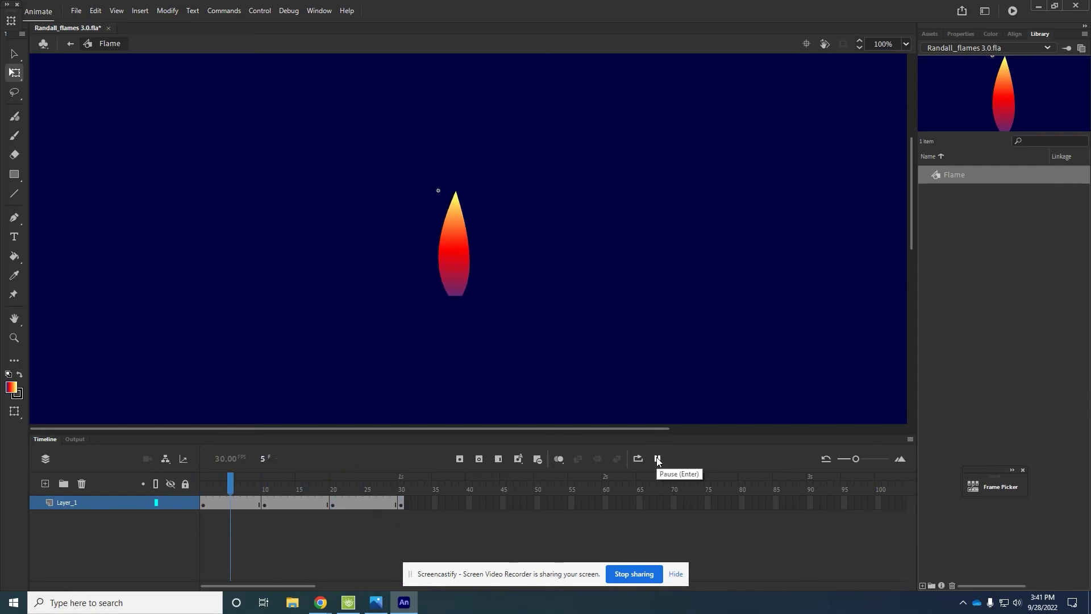
click(657, 459)
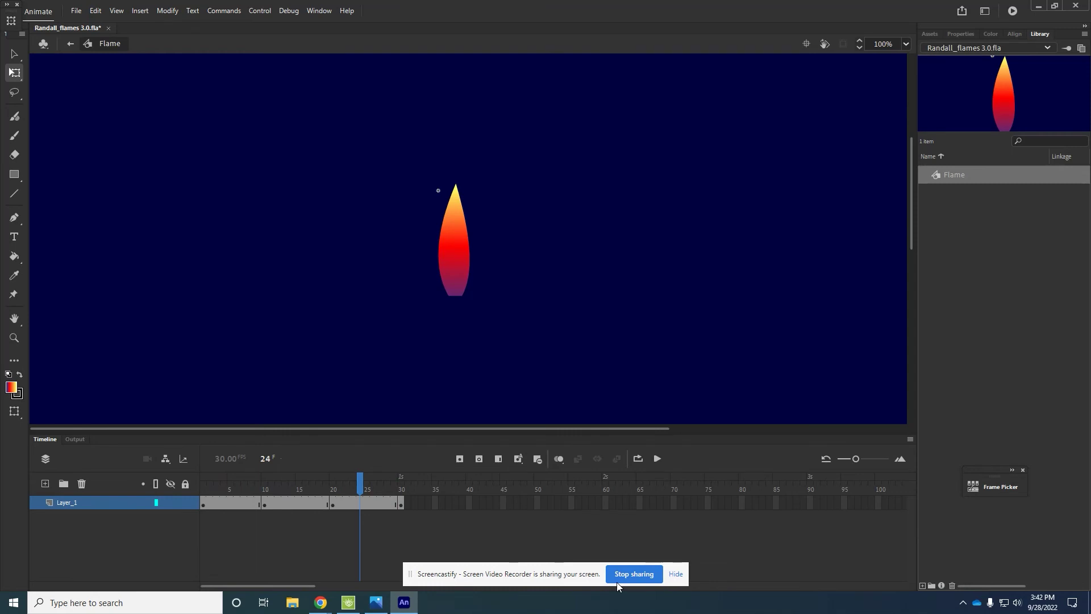
click(657, 459)
Step: Turn on looping, widen the loop range across most frames, and play it through
click(638, 459)
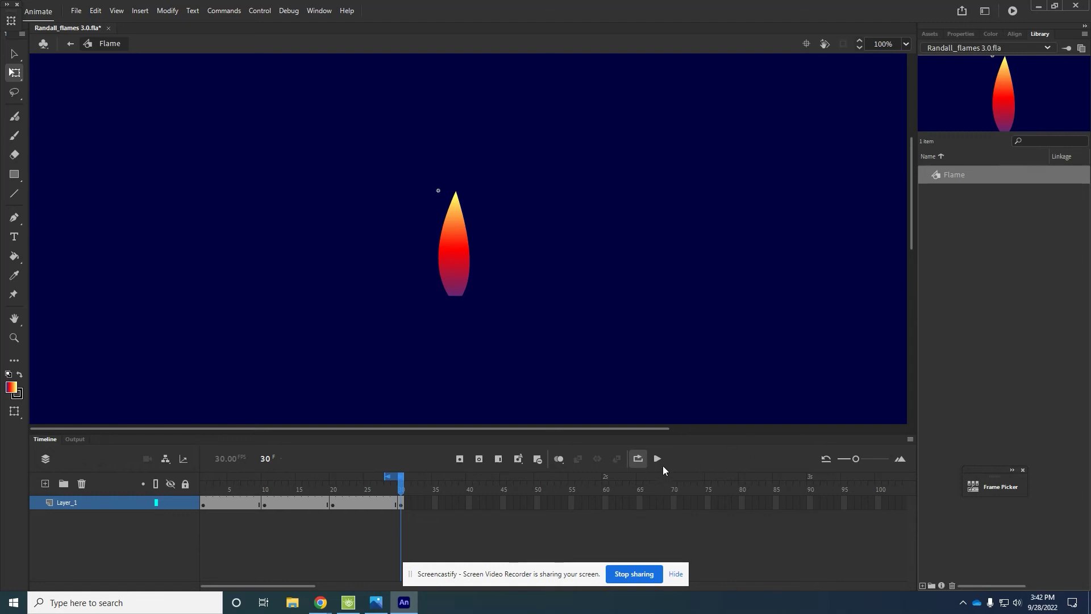
click(658, 458)
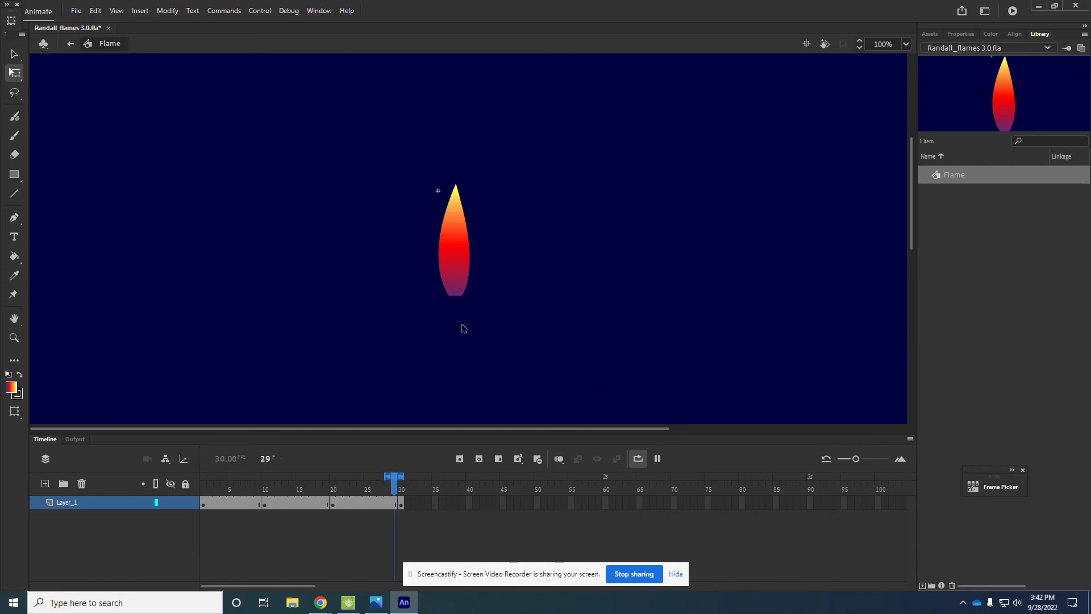
click(657, 458)
click(636, 460)
click(636, 463)
click(637, 461)
drag(392, 477, 202, 478)
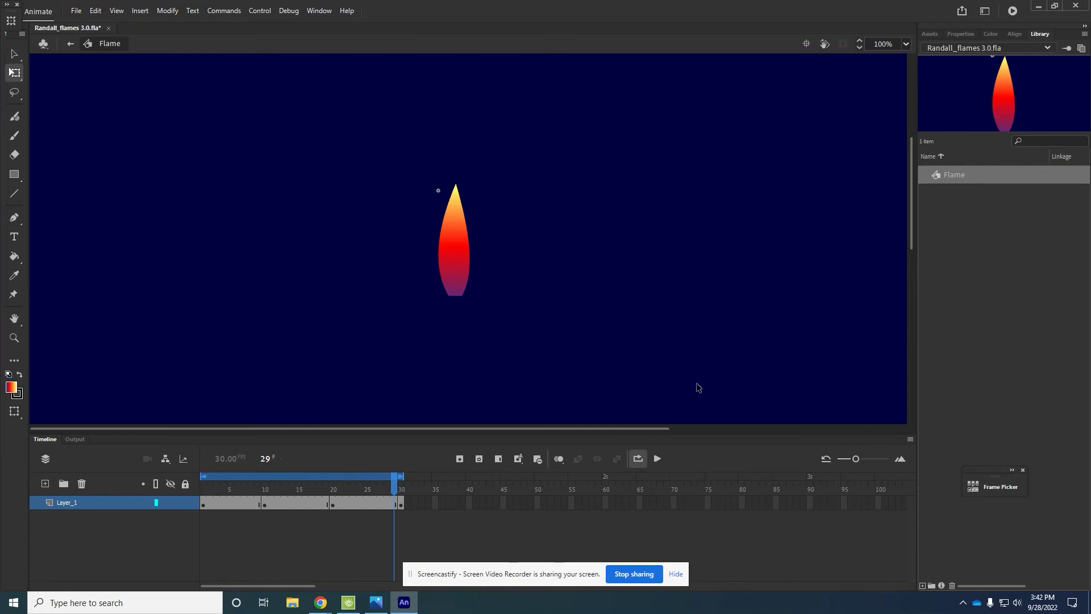
click(657, 453)
click(657, 457)
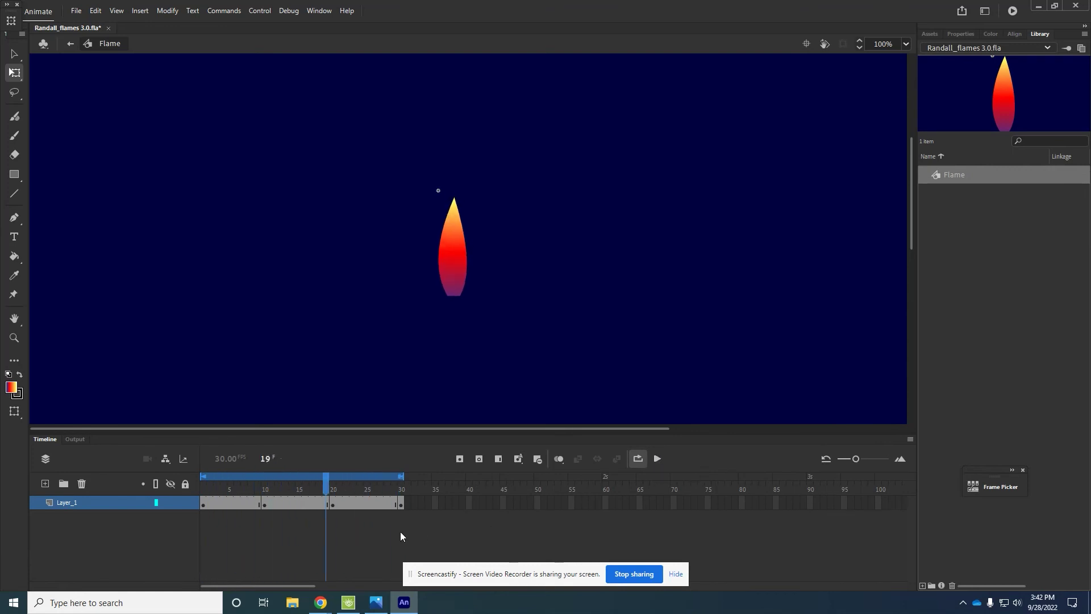
Step: Apply a shape tween across all of Layer_1's keyframes and preview it
click(402, 503)
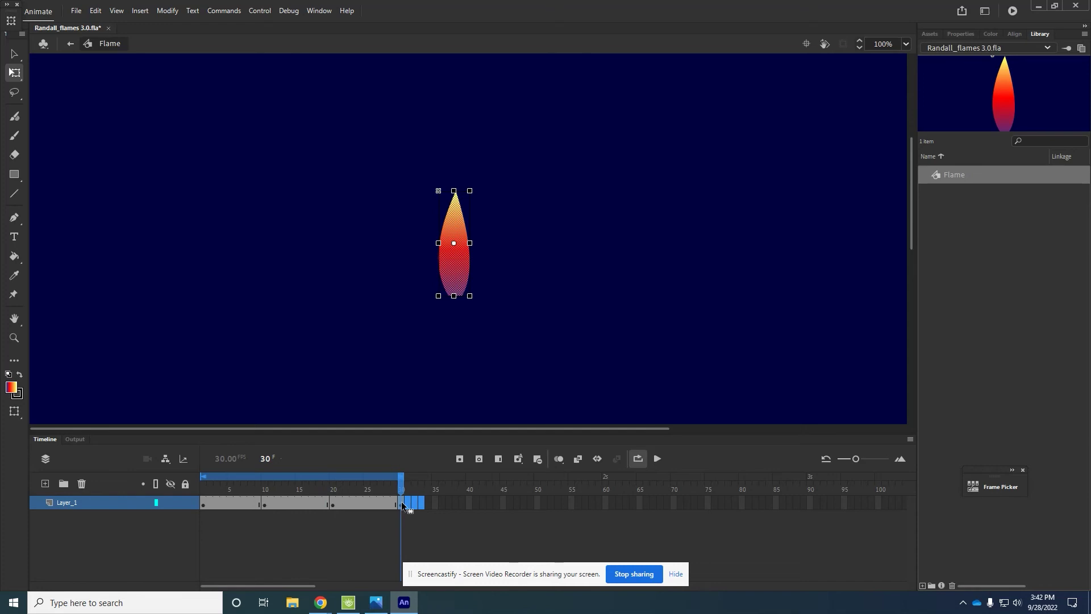
click(400, 502)
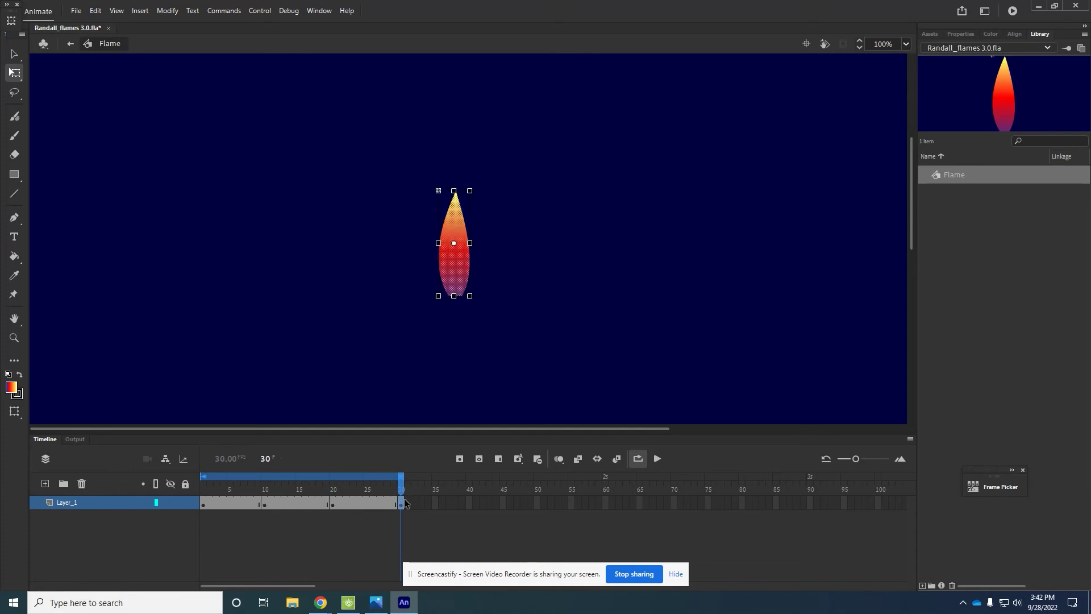
click(205, 503)
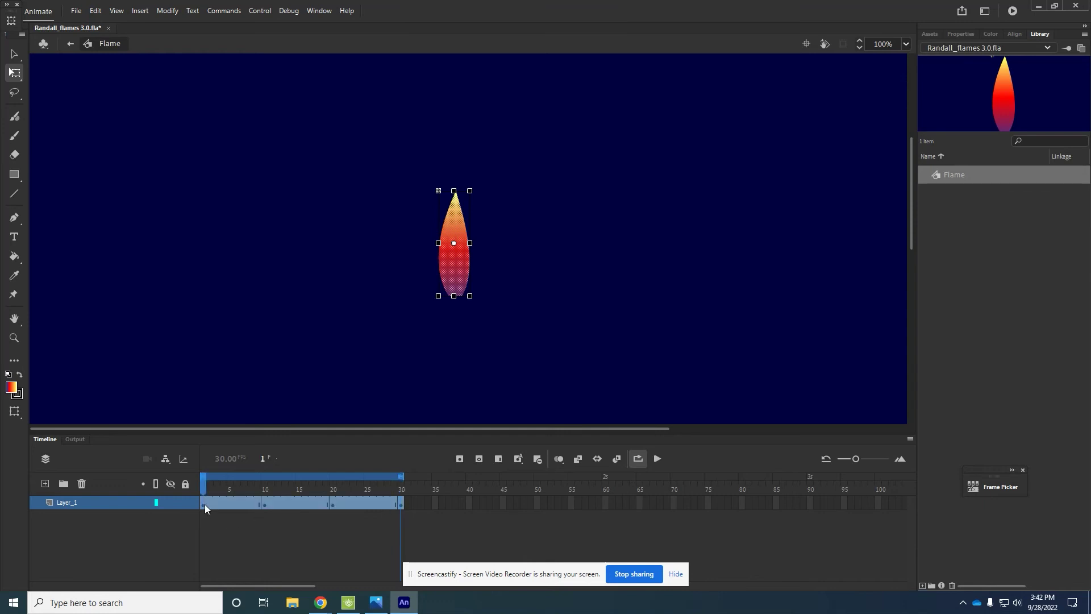
right_click(243, 504)
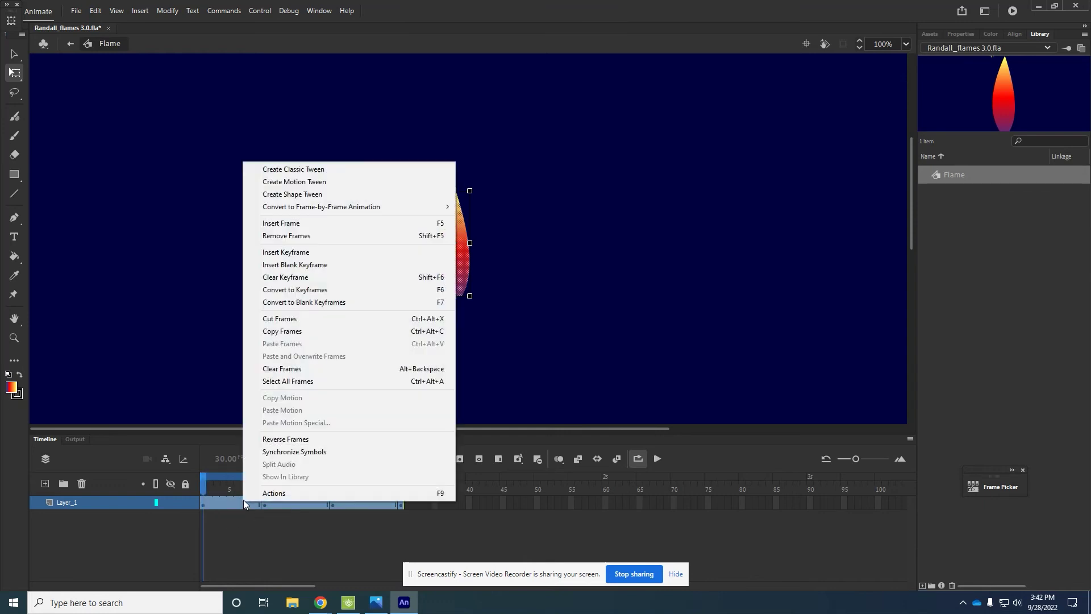
click(313, 194)
click(659, 458)
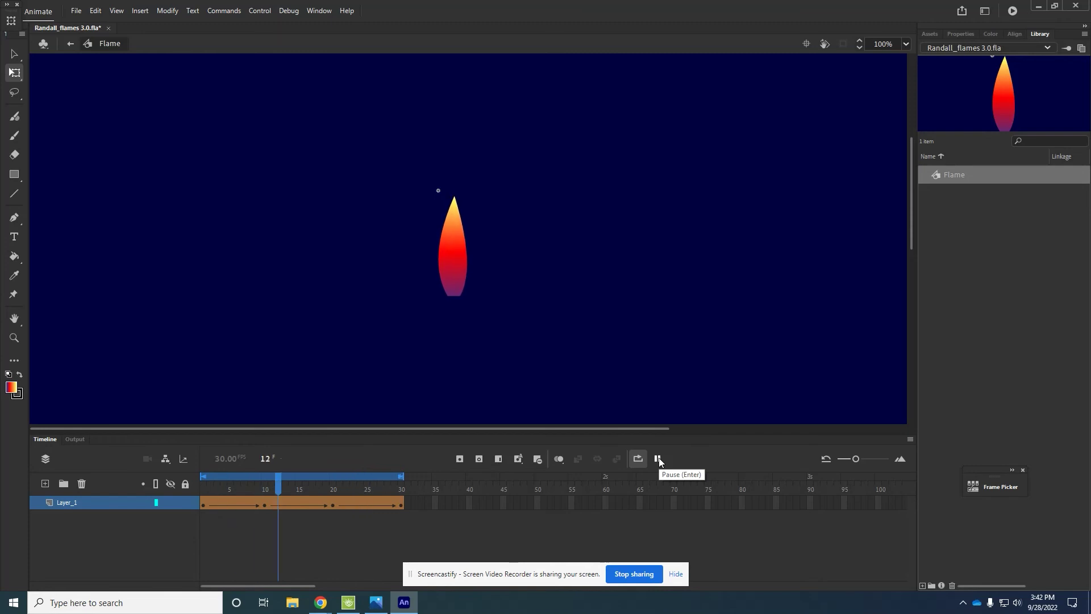
click(658, 458)
Step: Remove the duplicate frame 30 and replay the 29-frame flicker
click(399, 505)
click(394, 505)
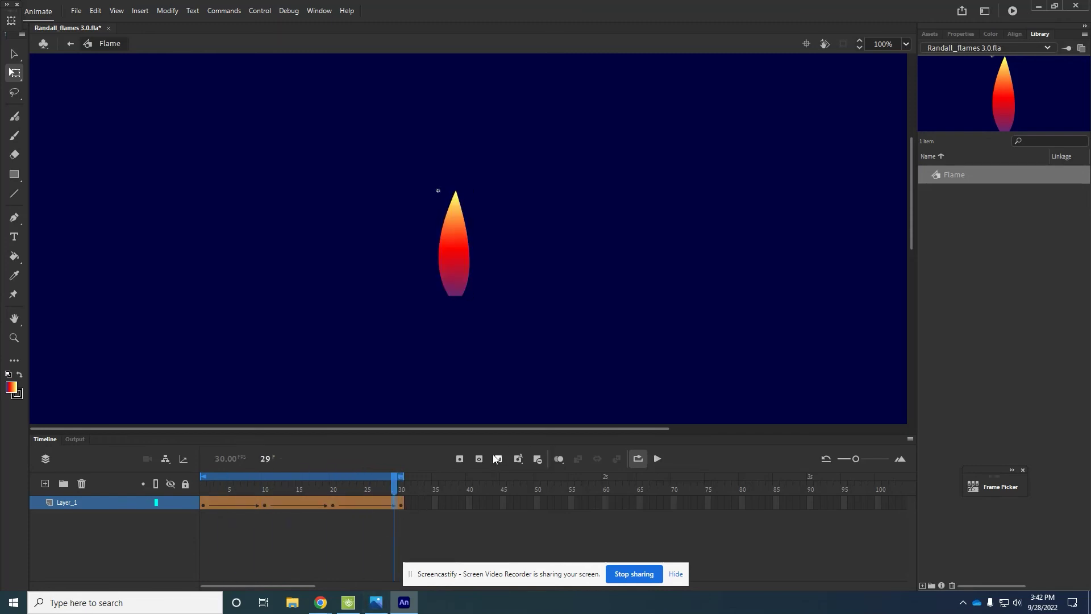
click(459, 458)
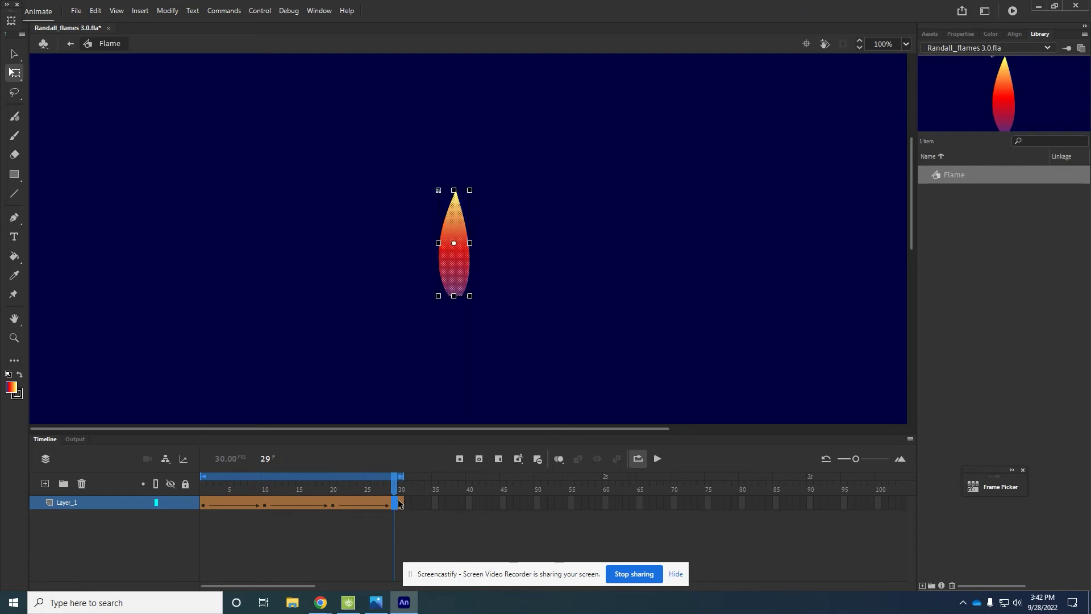
right_click(398, 501)
click(400, 504)
right_click(400, 504)
click(483, 239)
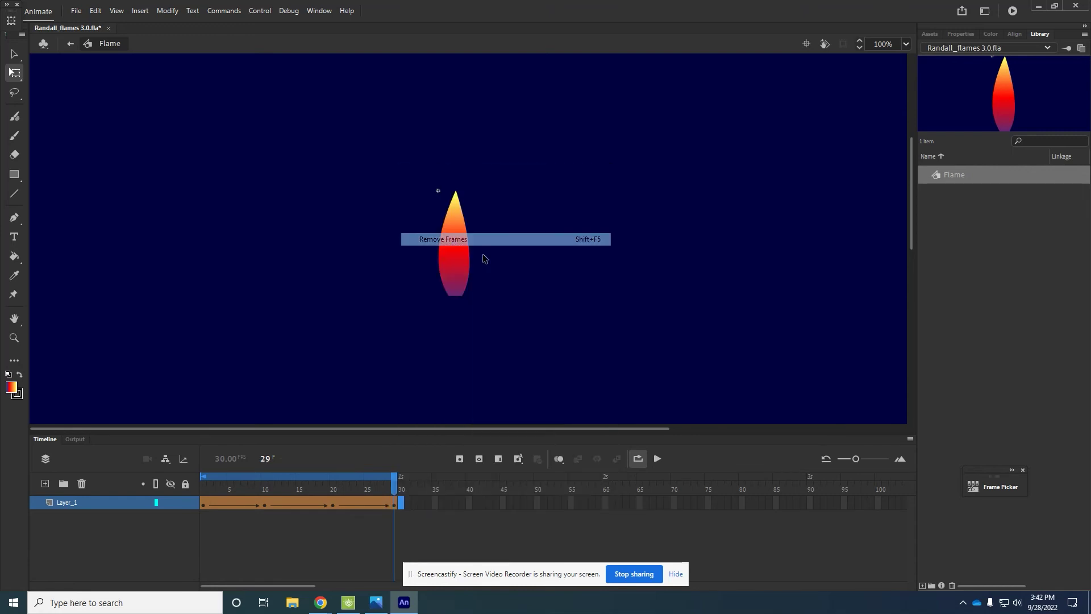
click(656, 459)
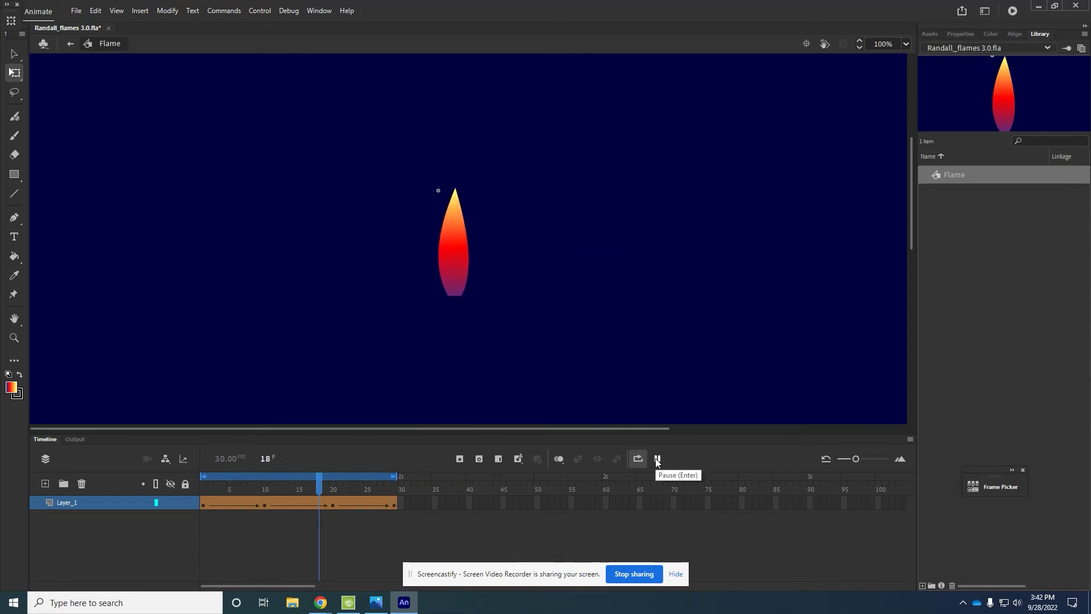
click(657, 459)
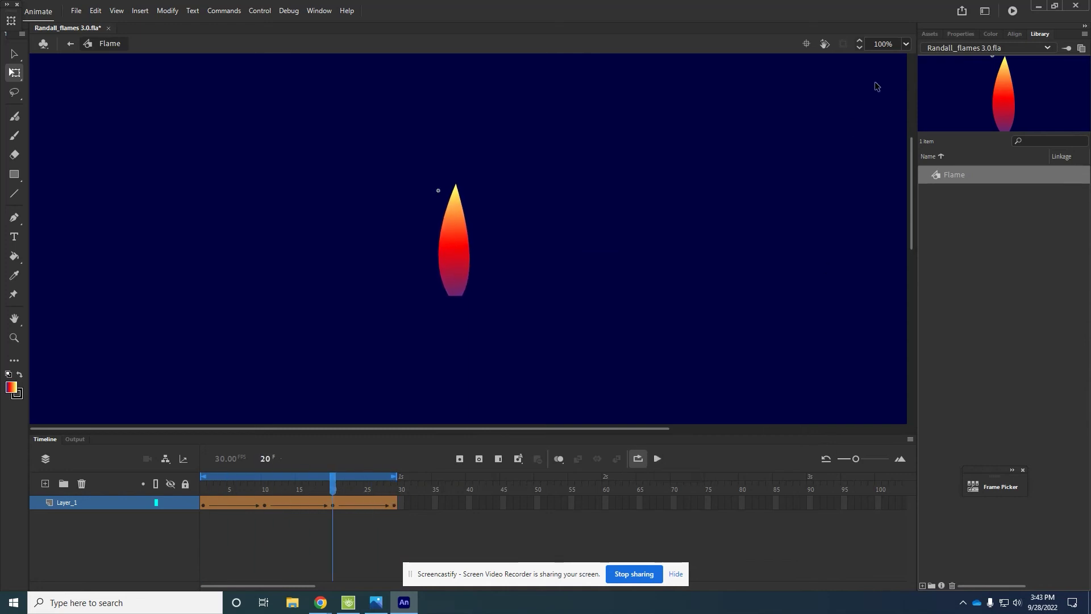
Step: Return to Scene 1, reopen Flame to replay its tween, then go back to Scene 1
click(76, 44)
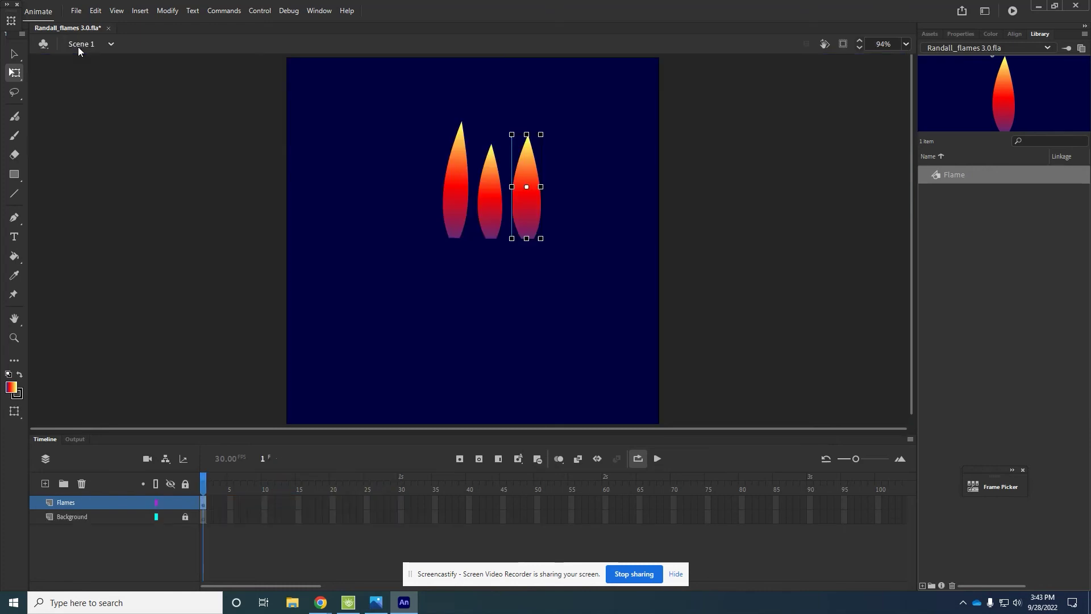
click(507, 325)
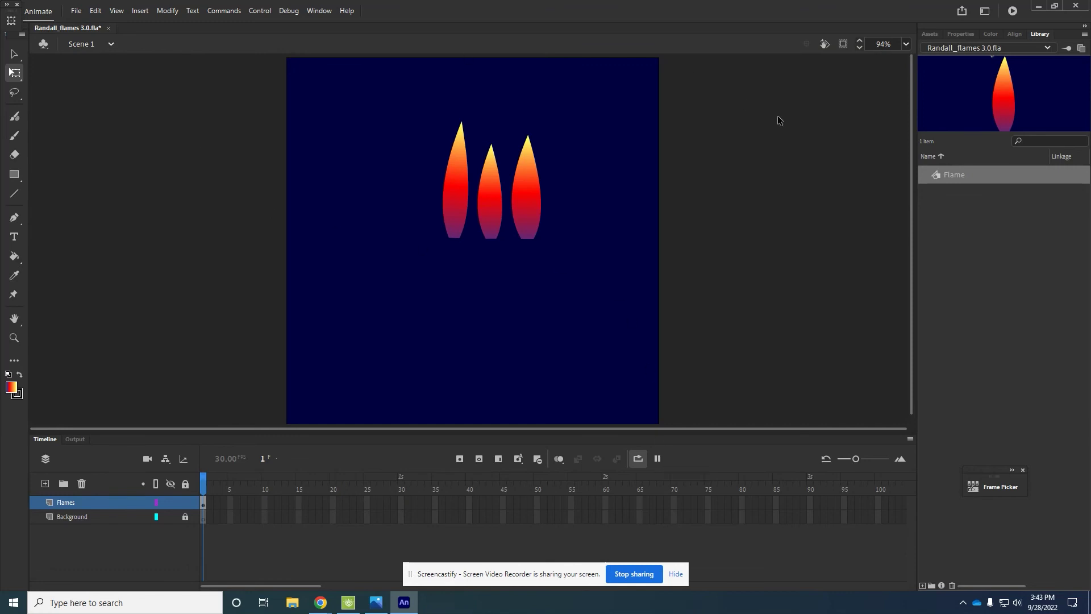
double_click(936, 173)
click(658, 458)
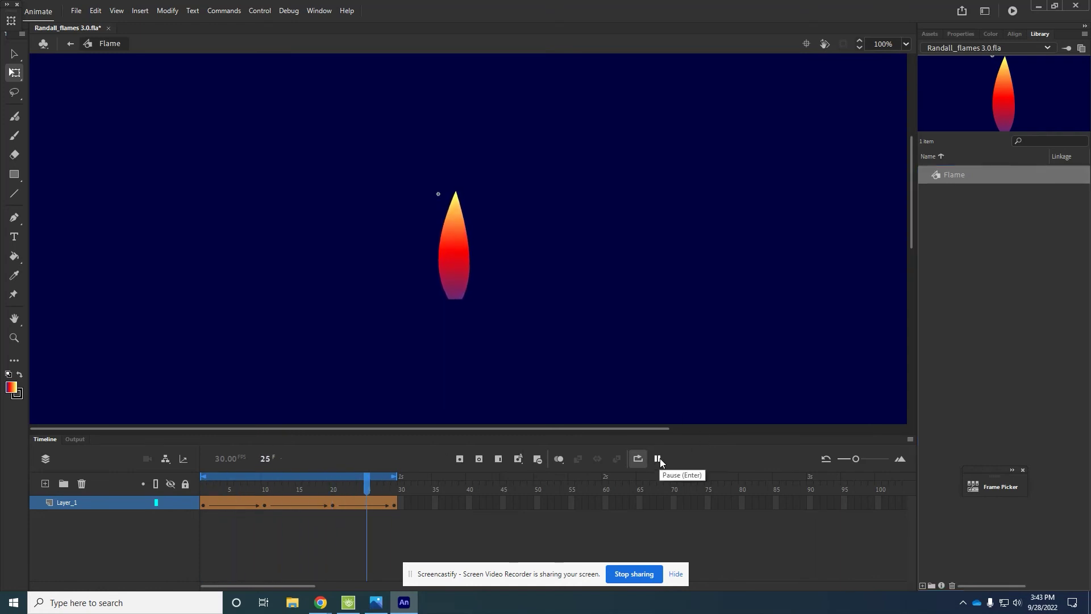
click(659, 459)
click(71, 45)
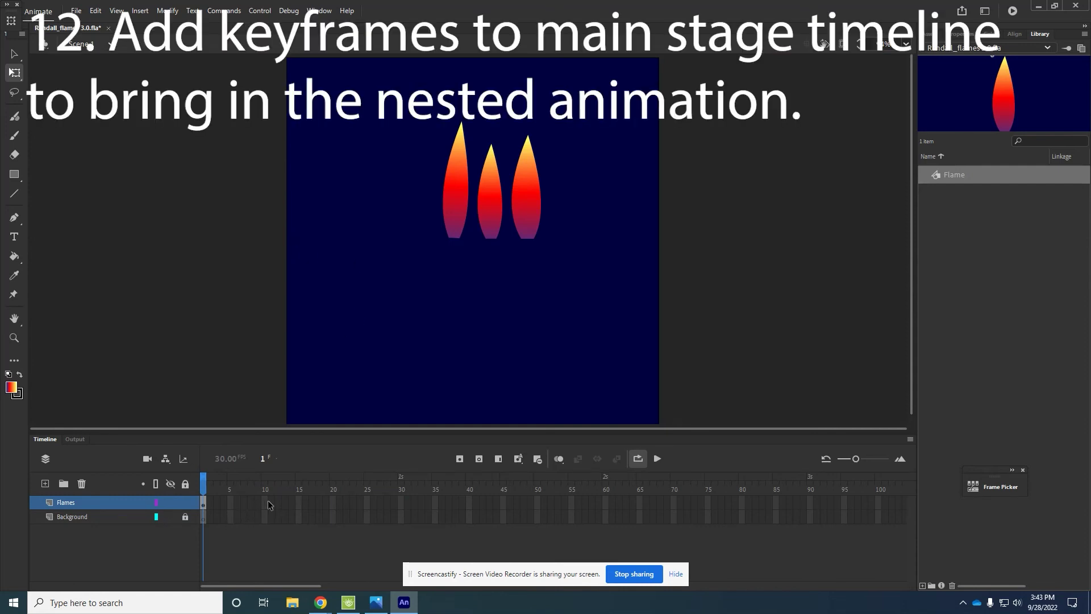
Step: Add a keyframe at frame 29 on the Flames layer and loop playback over frames 1–29
click(394, 502)
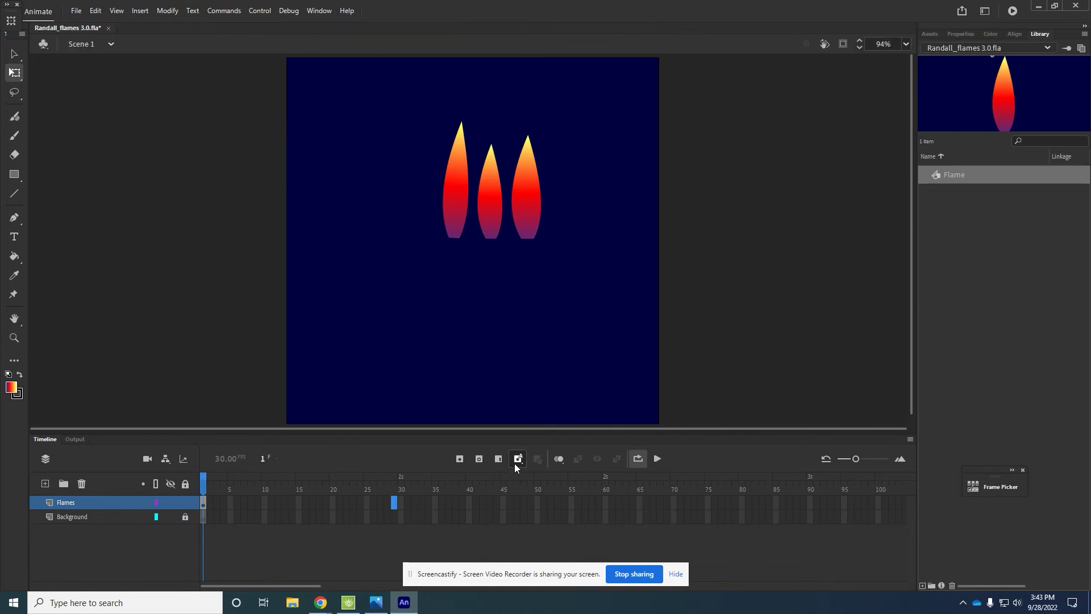
click(462, 457)
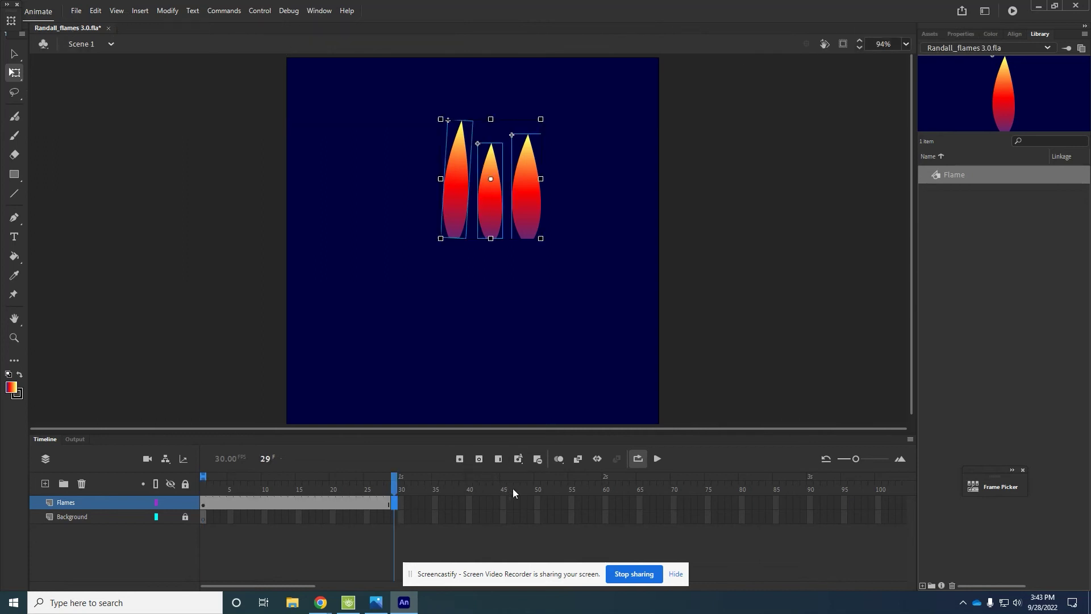
drag(516, 490, 641, 479)
click(639, 459)
drag(211, 474, 408, 487)
click(657, 461)
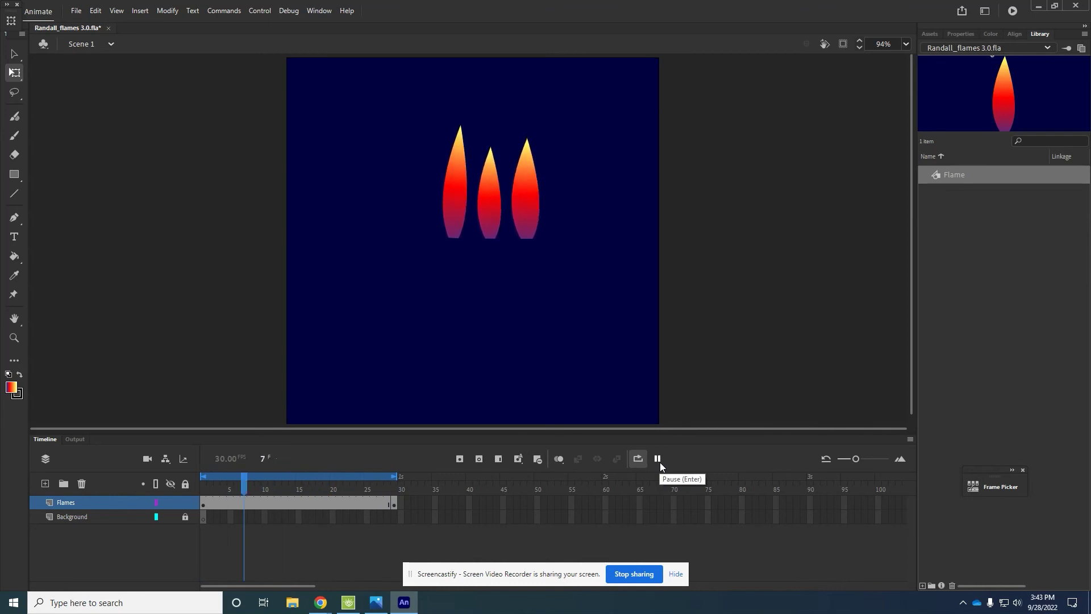
click(659, 462)
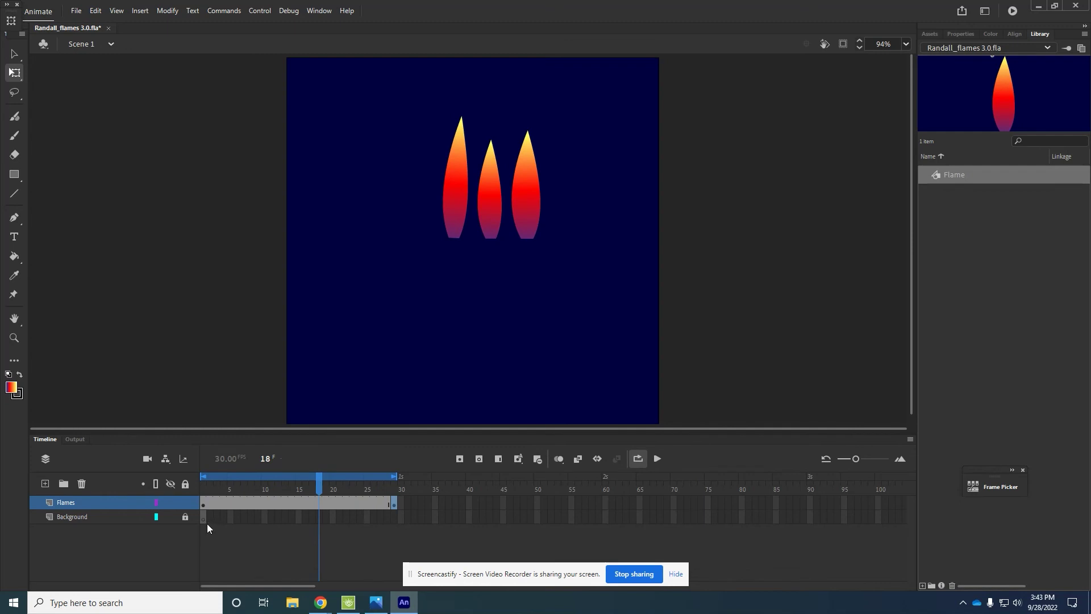
click(661, 462)
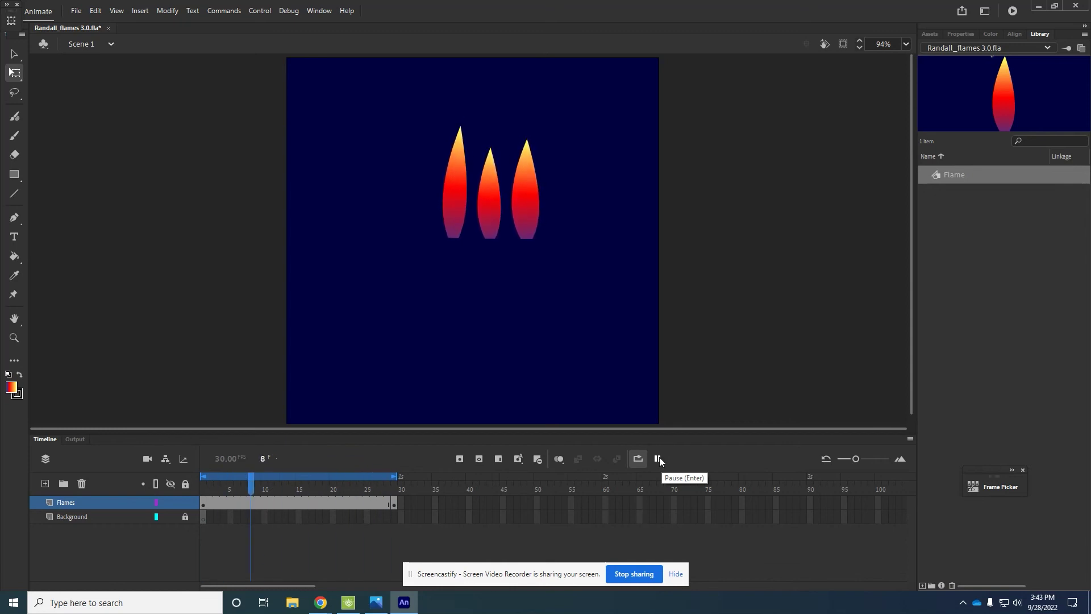
Step: Remove the extra frames from the Flames layer
click(658, 458)
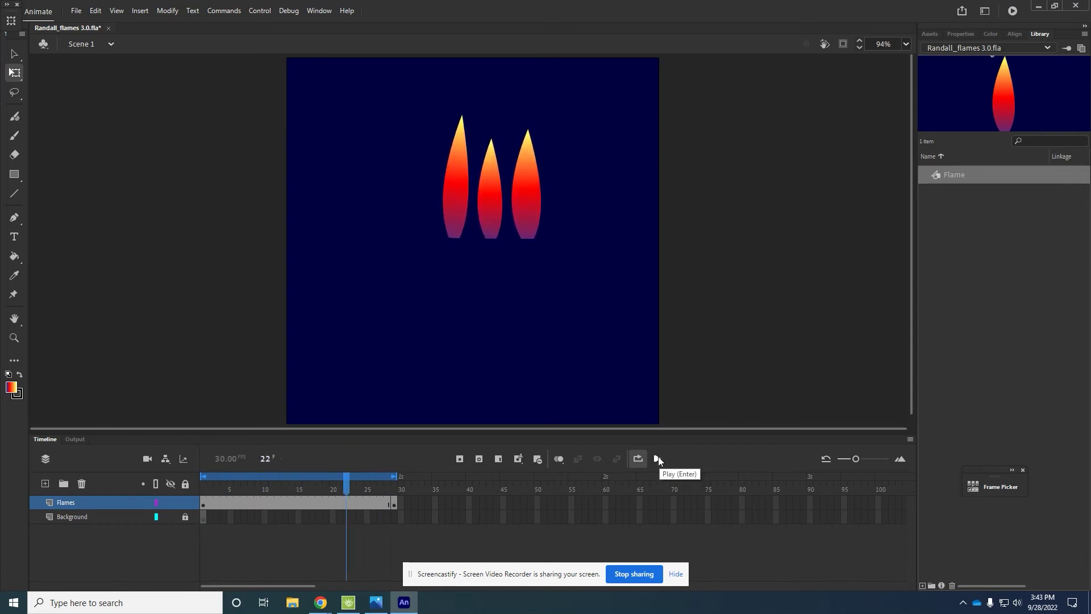
click(393, 504)
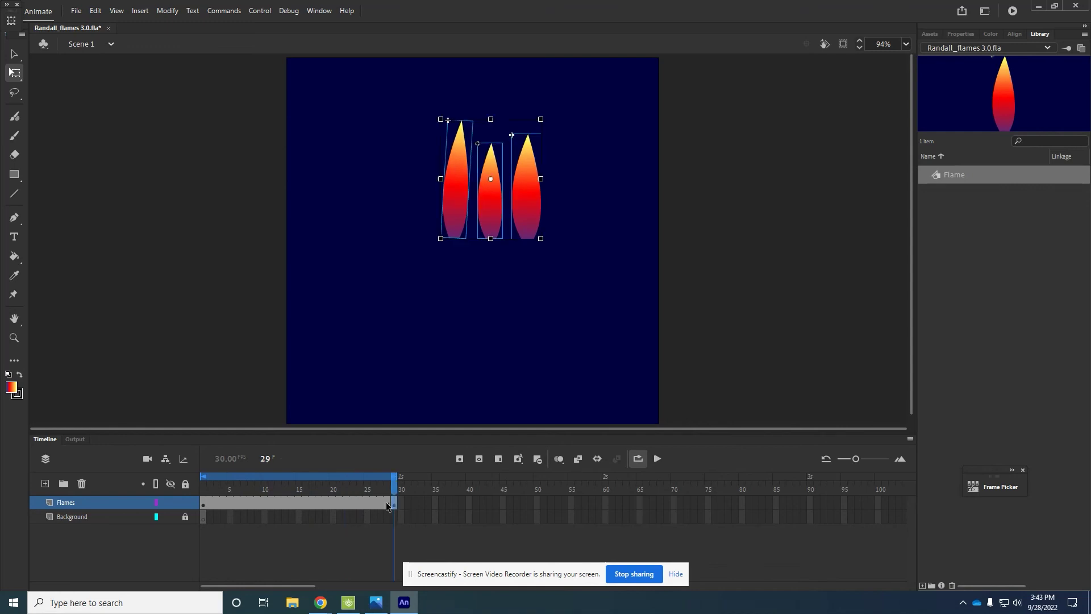
click(207, 504)
right_click(236, 502)
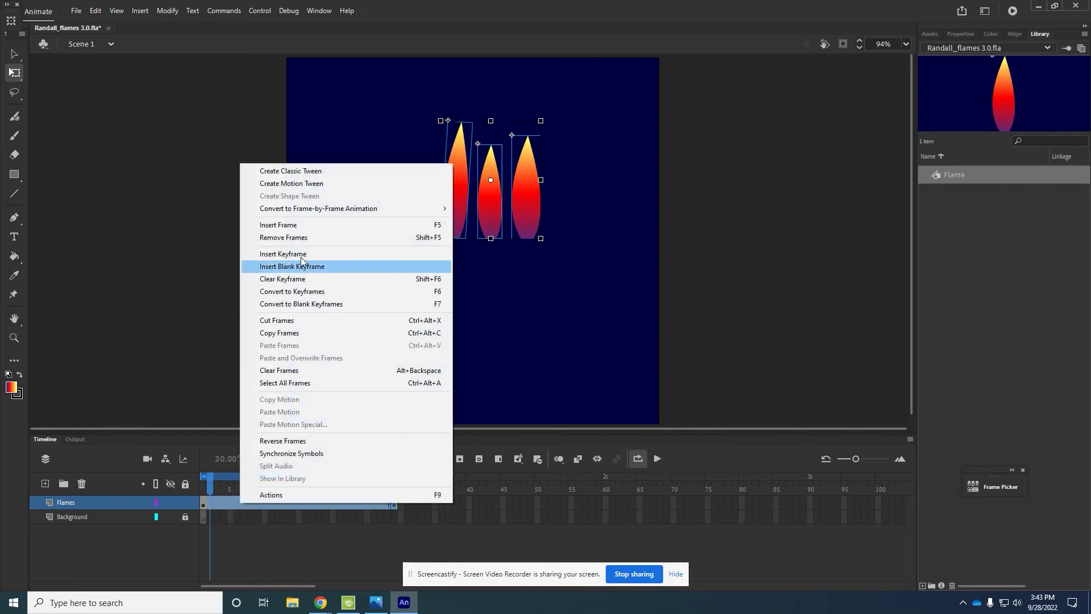
click(309, 234)
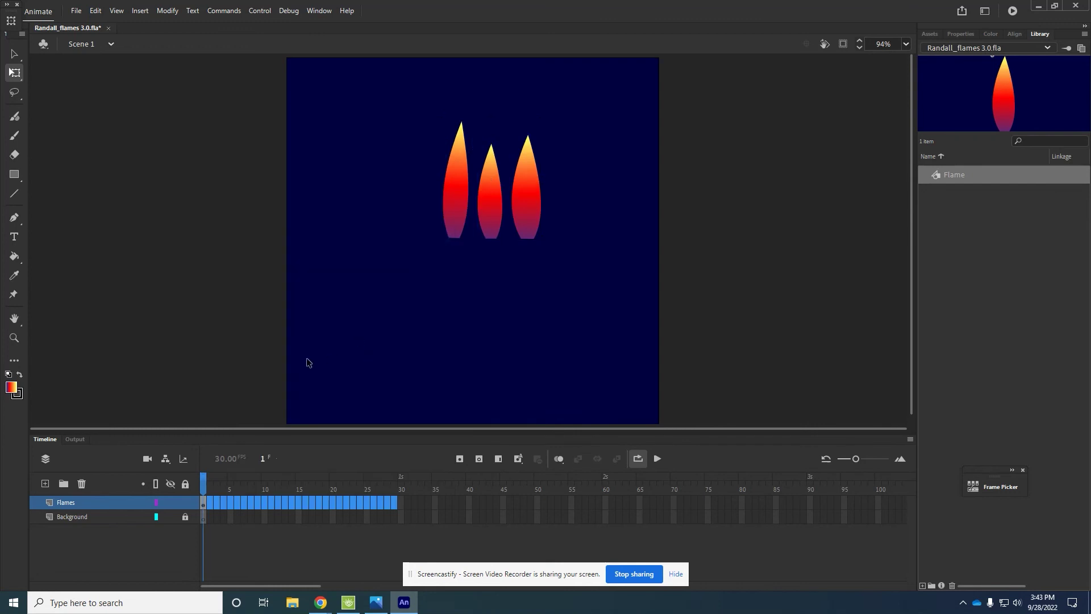
Step: Select the left flame and show its instance properties in the Object tab
click(206, 500)
click(385, 348)
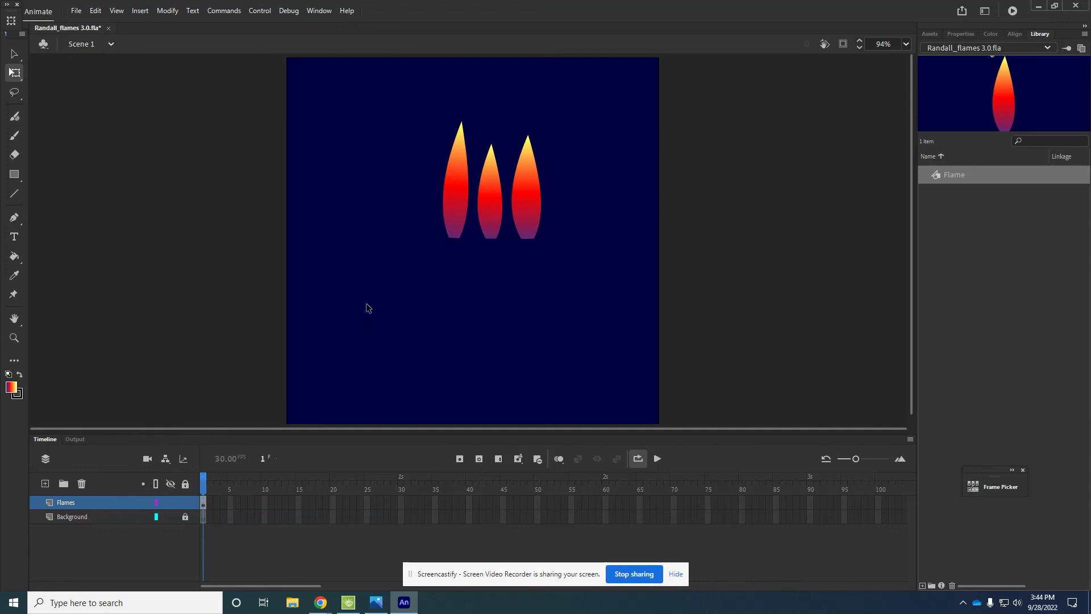
key(v)
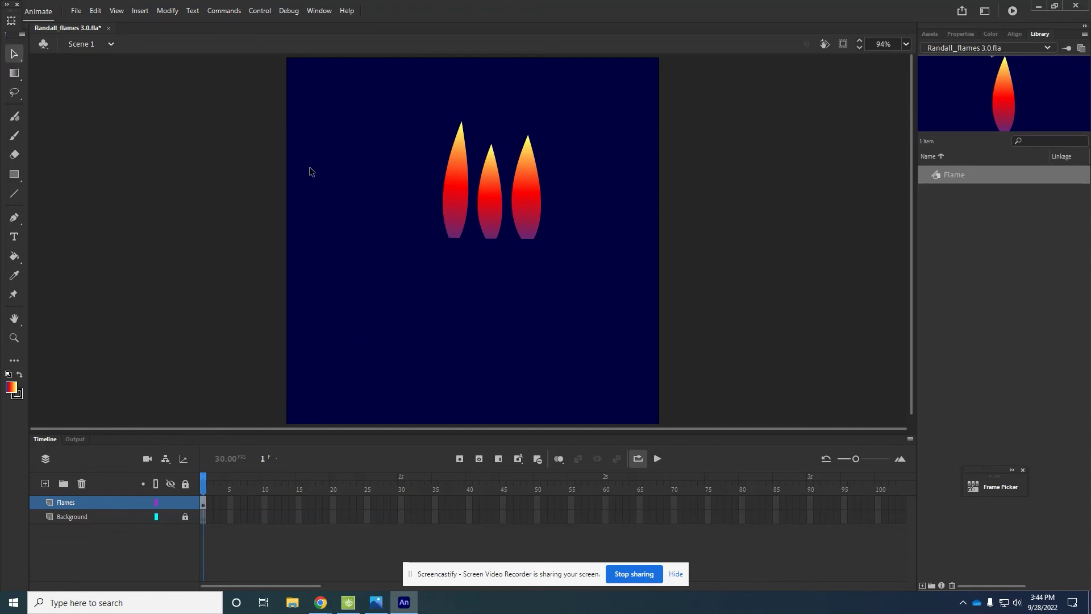
click(460, 218)
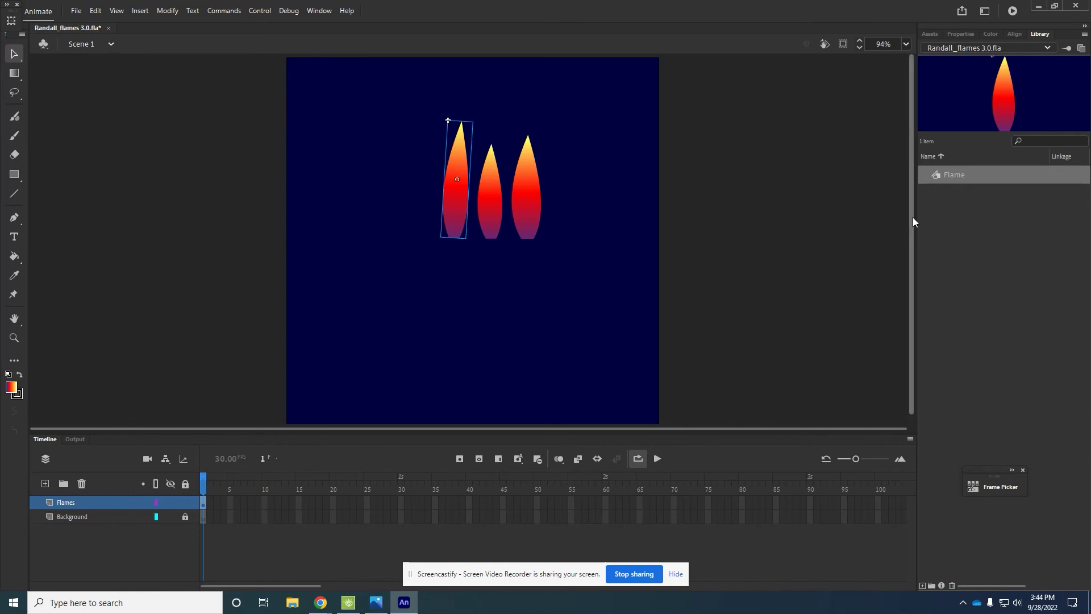
click(959, 35)
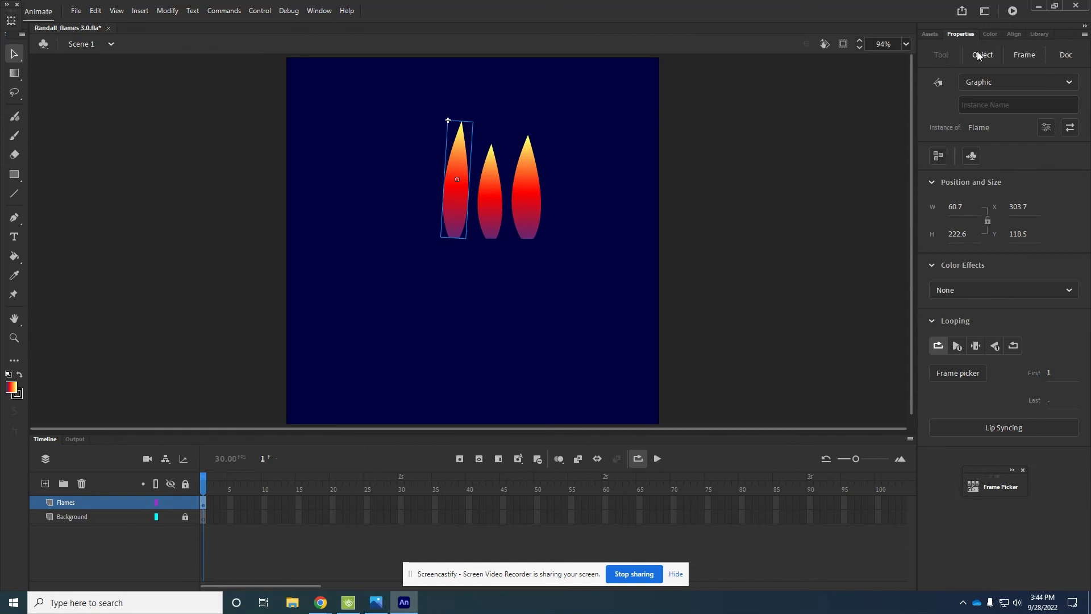
Step: Set the left flame to loop from frame 5 and the middle flame from frame 20
click(956, 371)
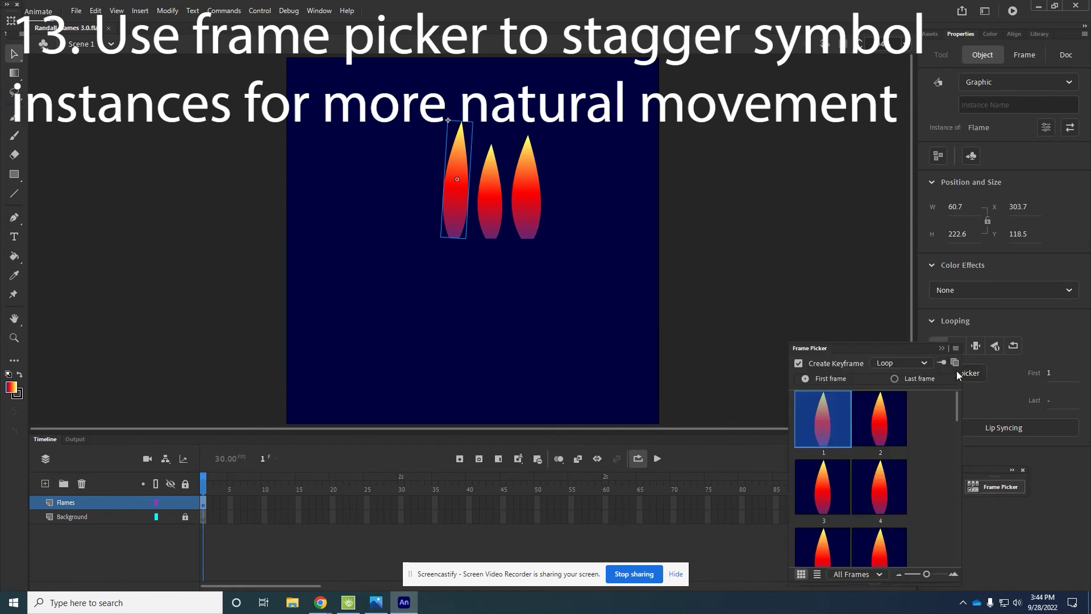
drag(958, 401, 952, 533)
drag(952, 533, 942, 408)
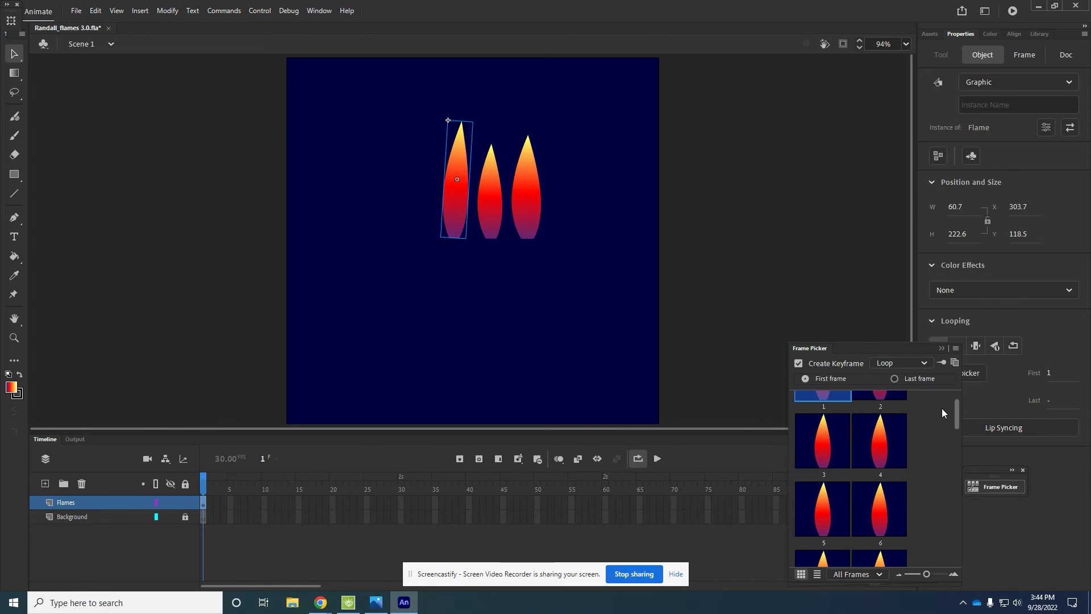
click(839, 506)
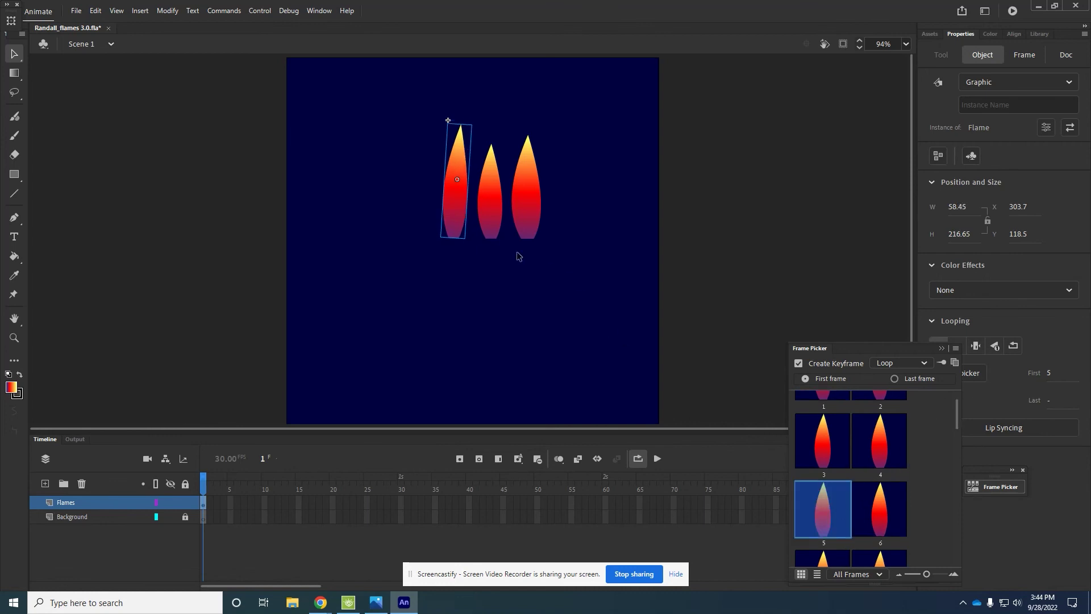
click(492, 227)
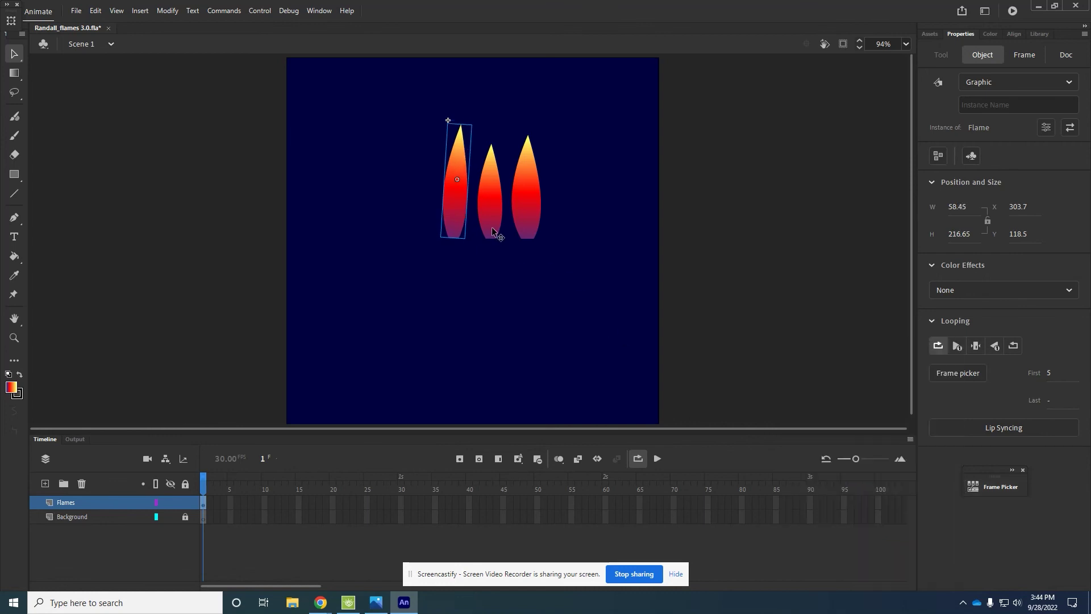
click(943, 374)
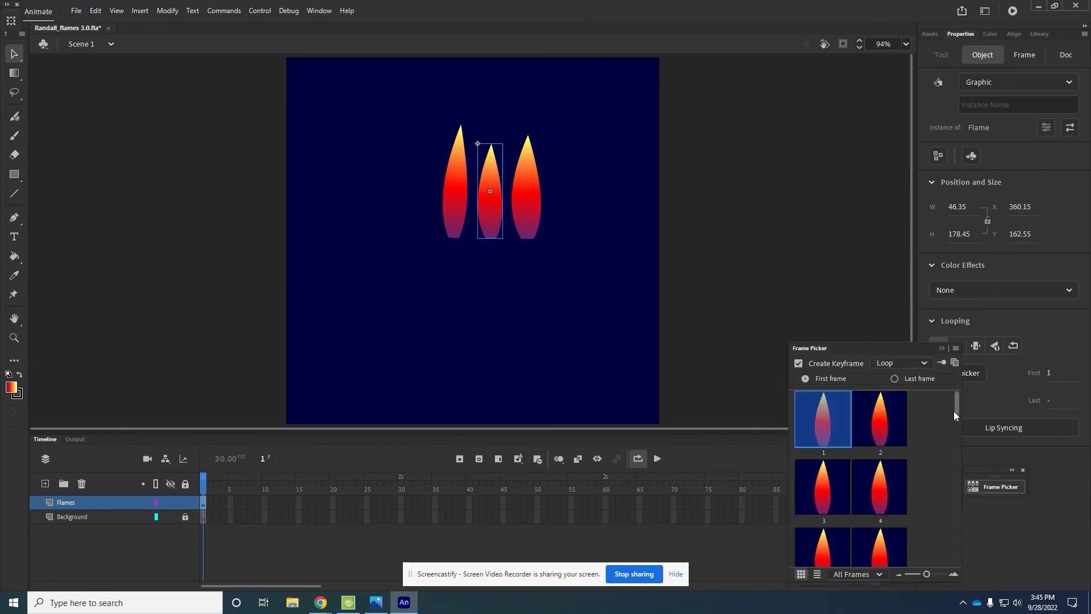
drag(954, 411, 950, 509)
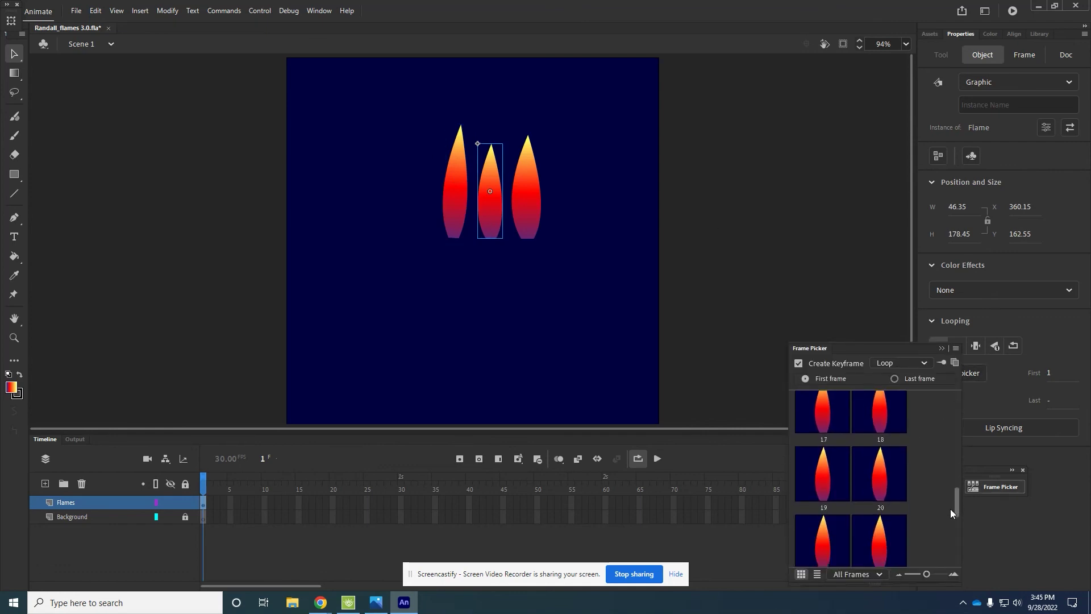
click(878, 479)
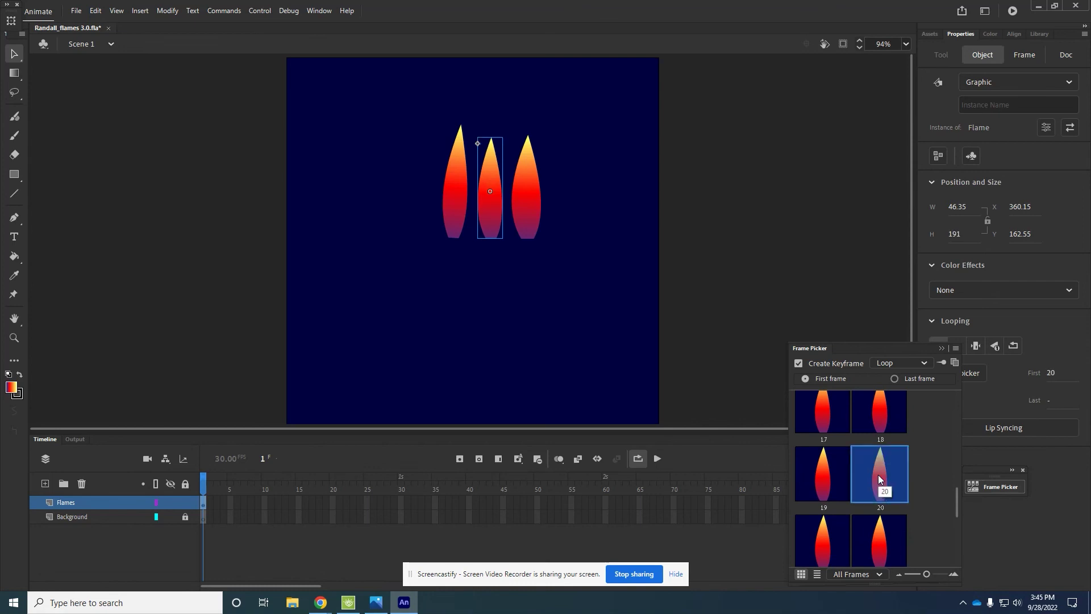
Step: Set the right flame to loop from frame 10, then deselect
click(539, 185)
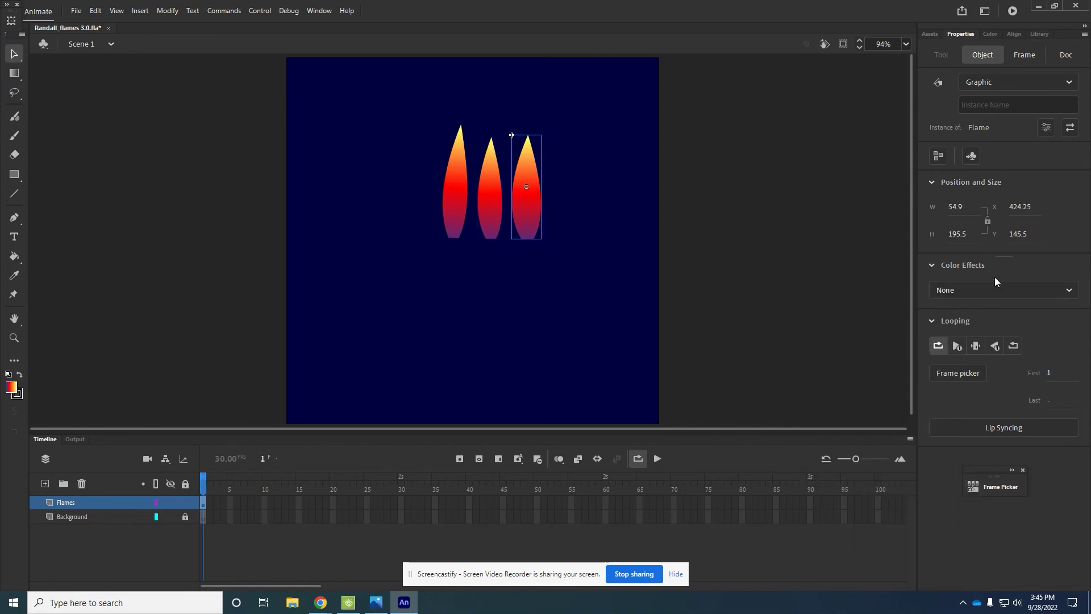
click(957, 377)
drag(956, 407, 950, 449)
click(878, 436)
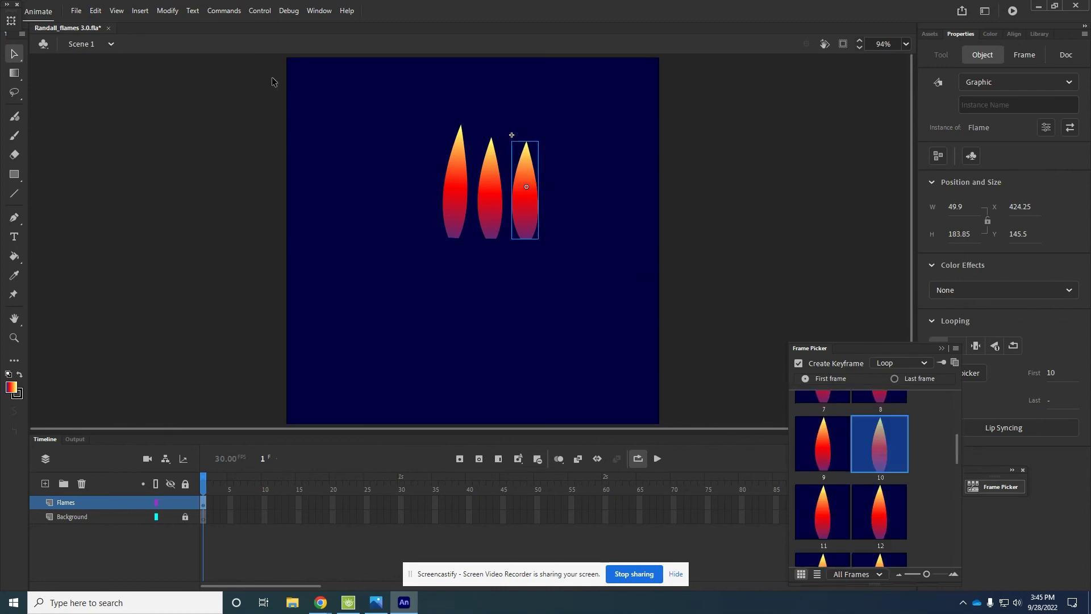
click(14, 55)
click(520, 315)
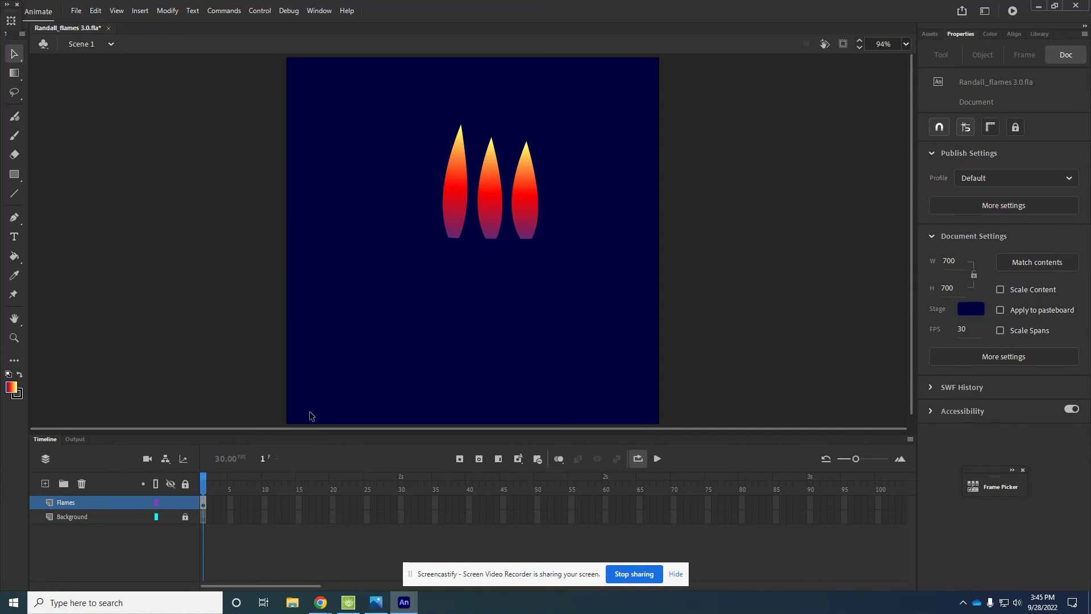
Step: Add a keyframe at frame 29 on Flames, preview playback, and run Test Movie
click(393, 502)
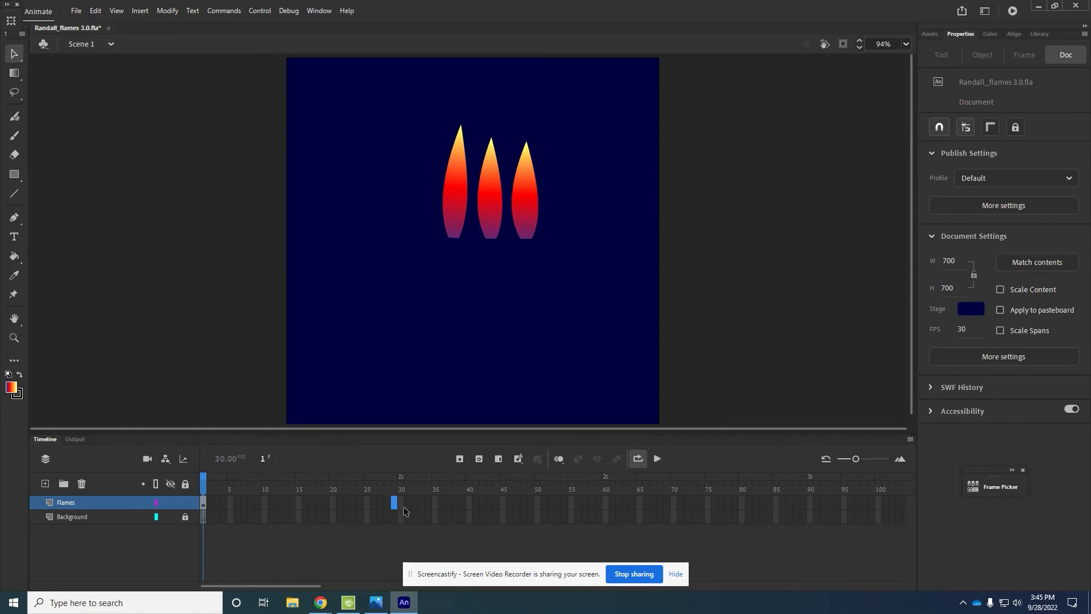
click(459, 461)
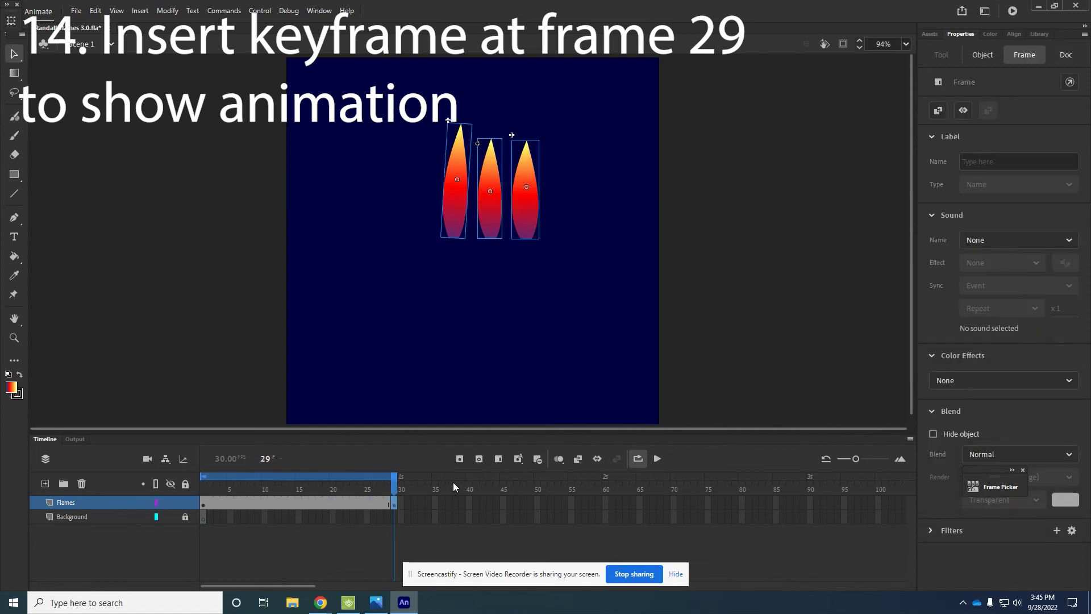
drag(398, 479, 270, 498)
key(Return)
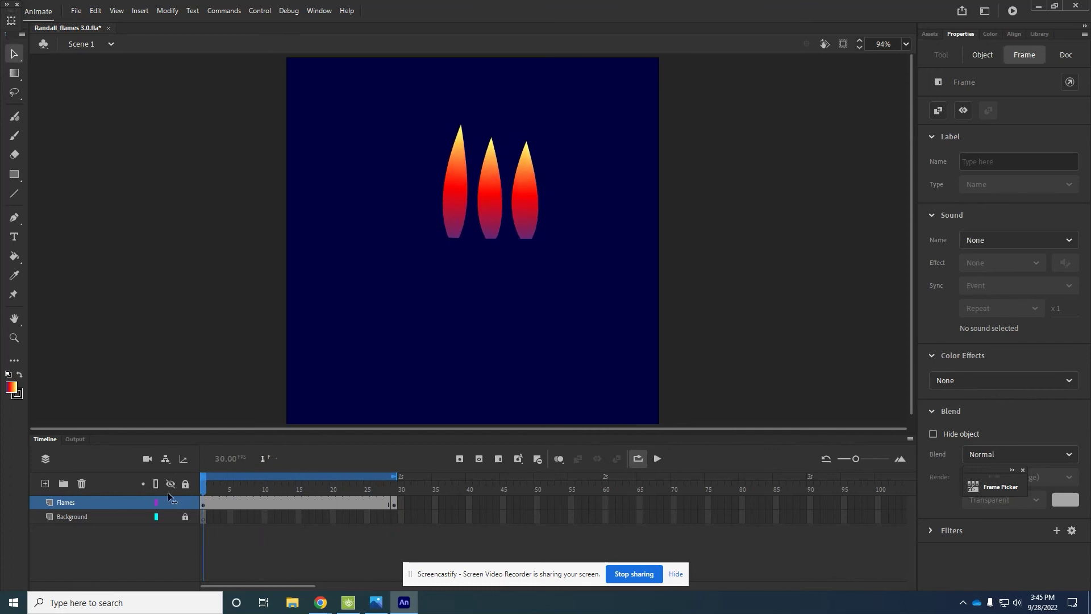
click(657, 459)
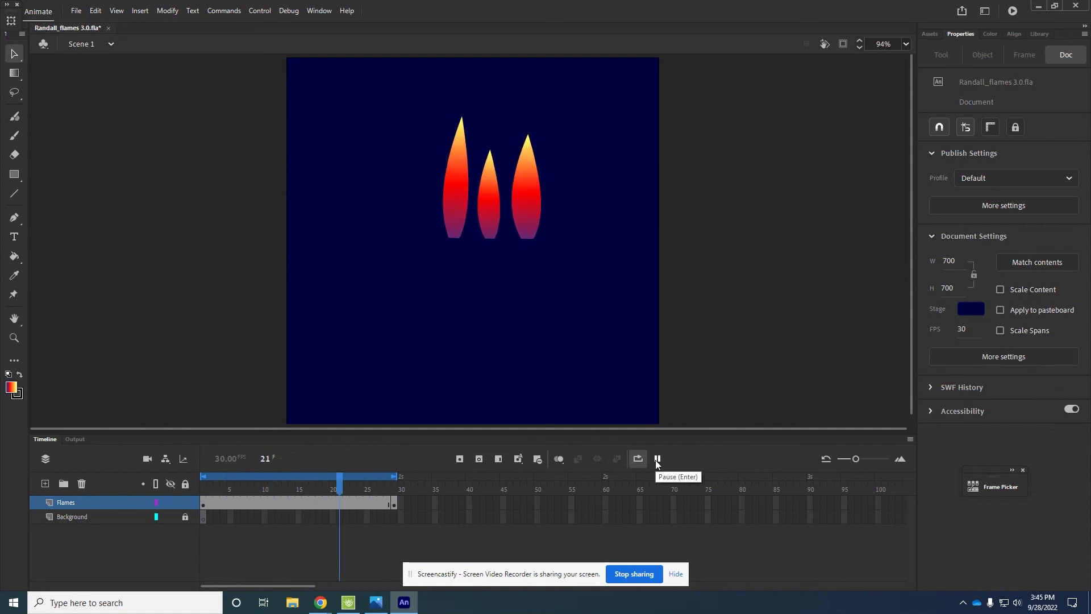
click(657, 459)
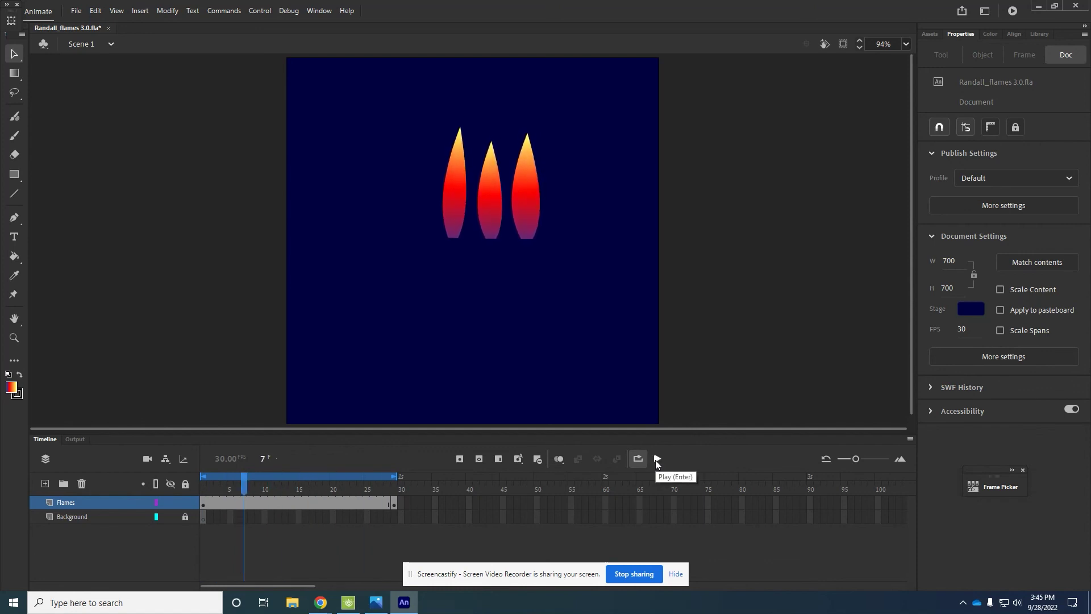
click(1013, 11)
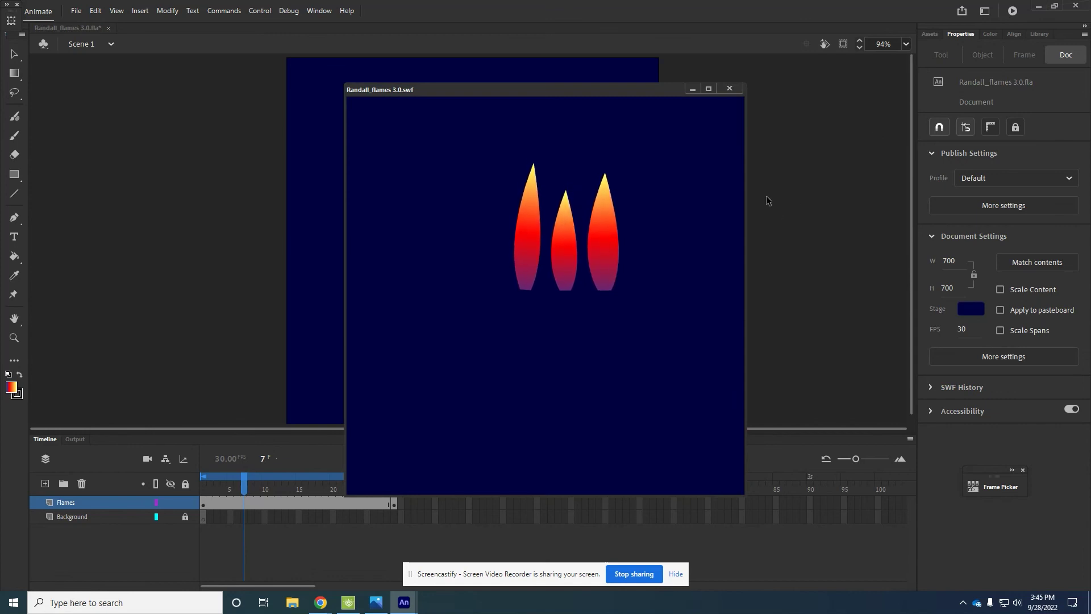
click(730, 88)
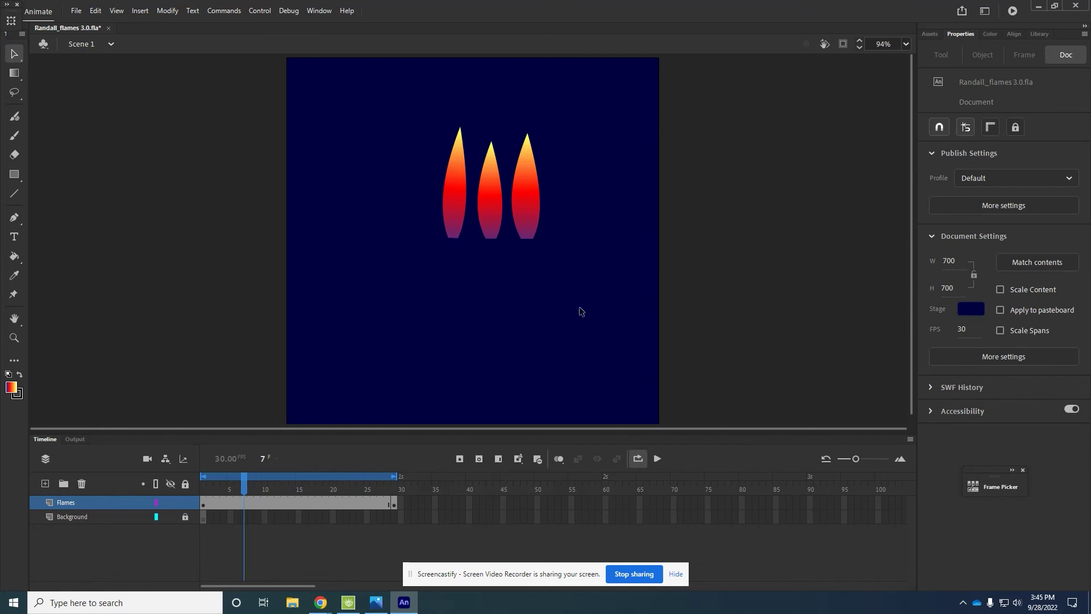
Step: Duplicate the three flames to the left, flip the copies horizontally, and select the rightmost flame
drag(585, 269, 380, 180)
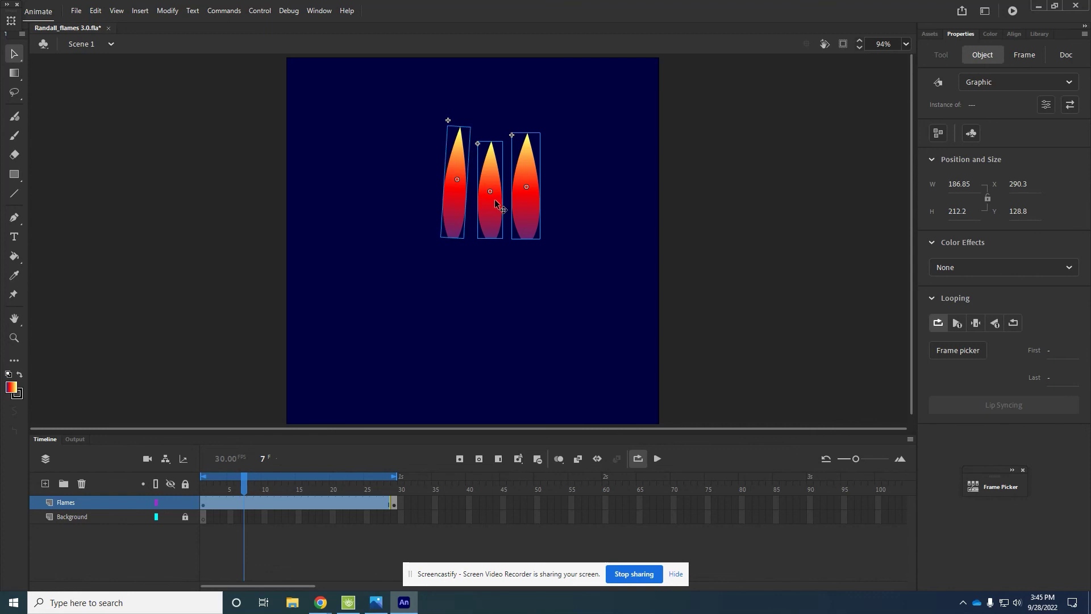
drag(522, 200, 409, 223)
right_click(409, 224)
mouse_move(494, 416)
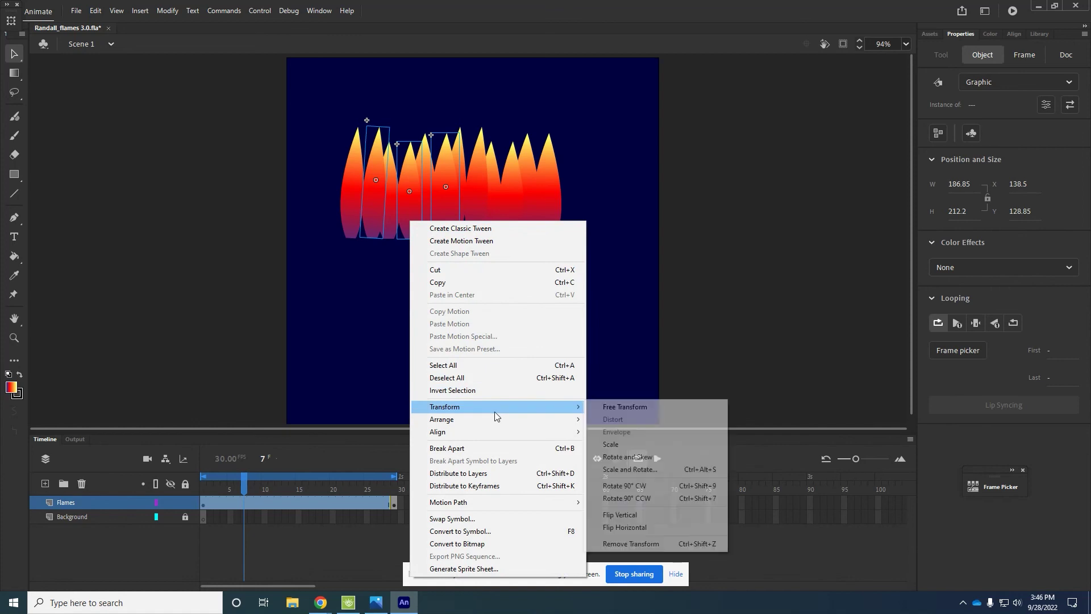
click(637, 527)
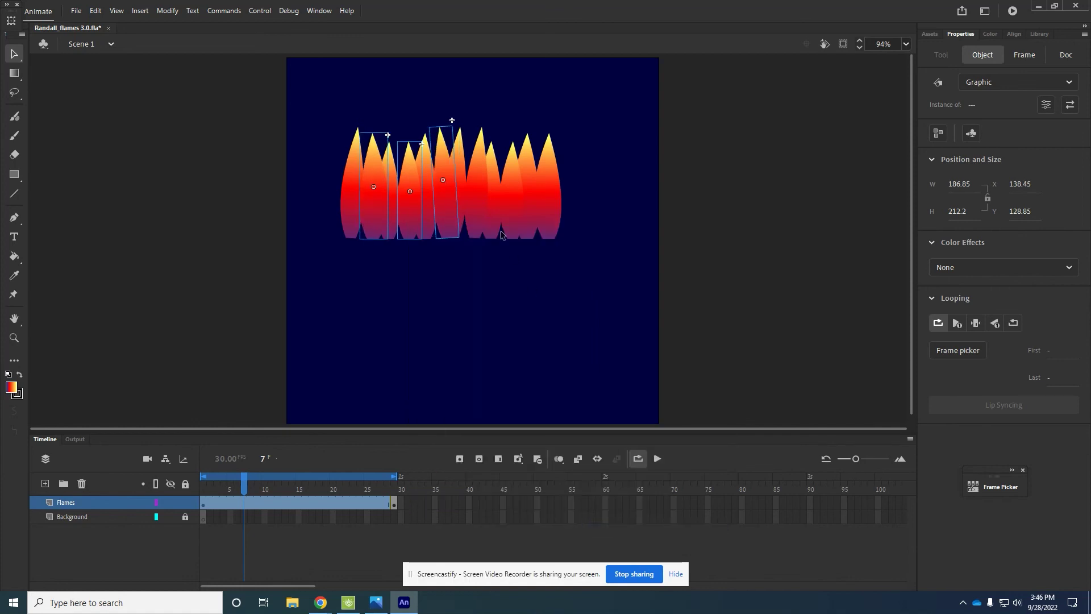
click(555, 223)
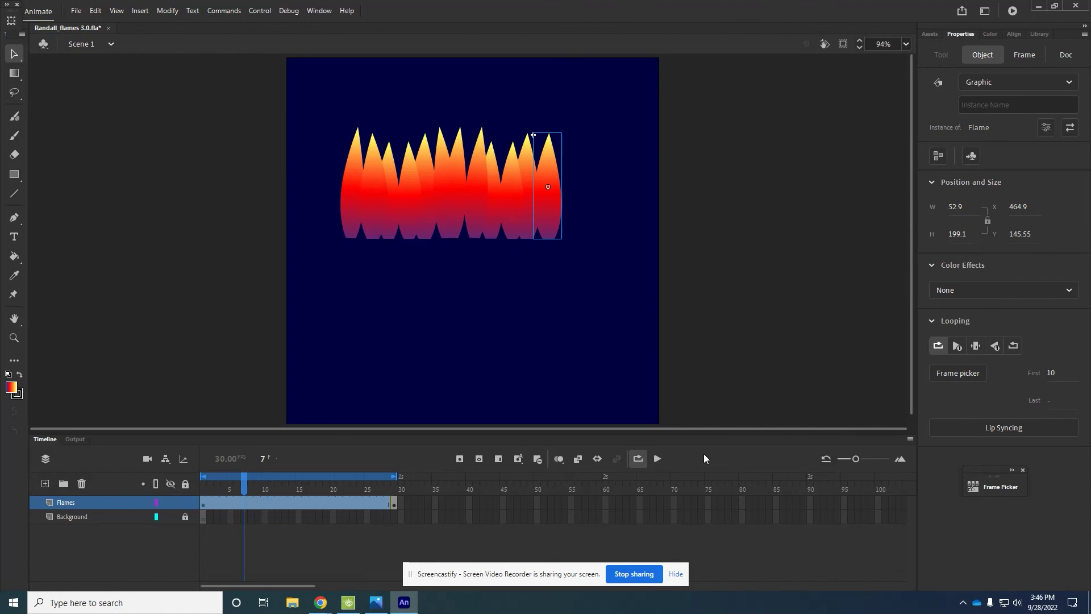
Step: Play and stop the loop, then scrub the playhead from frame 1 through to frame 29
click(659, 456)
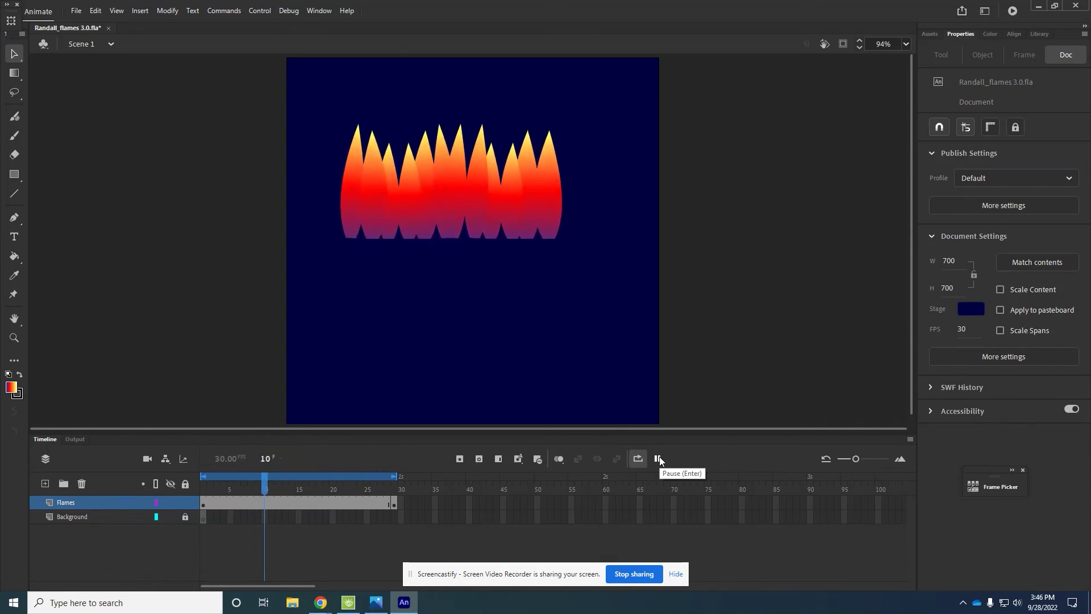
click(657, 458)
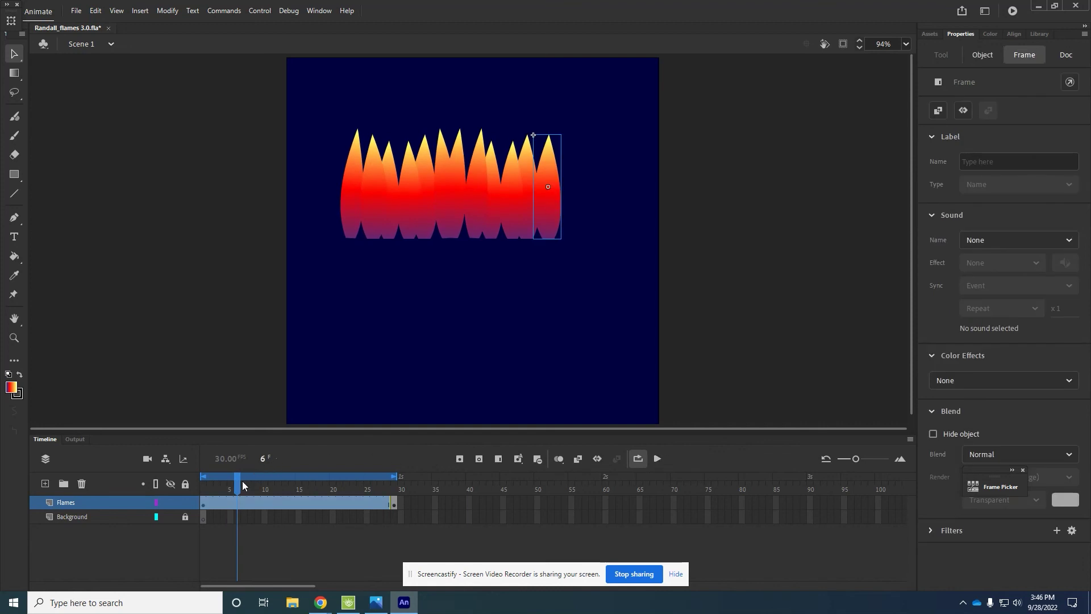
drag(241, 481, 396, 493)
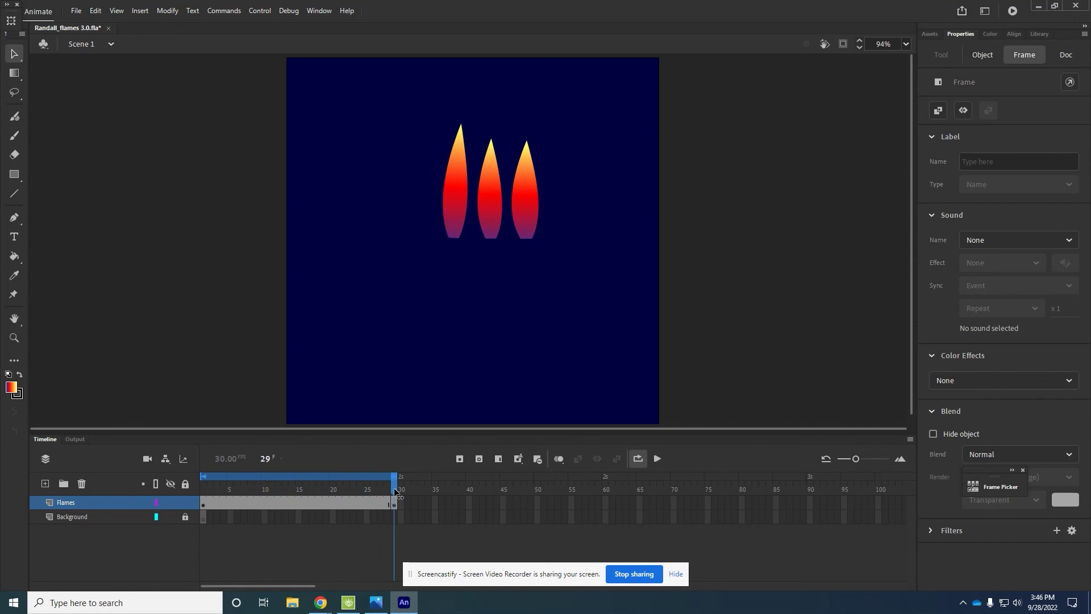
mouse_move(396, 492)
mouse_down()
mouse_move(341, 492)
mouse_move(400, 496)
mouse_up()
Step: Copy frame 28's full flame row onto frame 29, apply a frame option there, and replay the loop
click(384, 503)
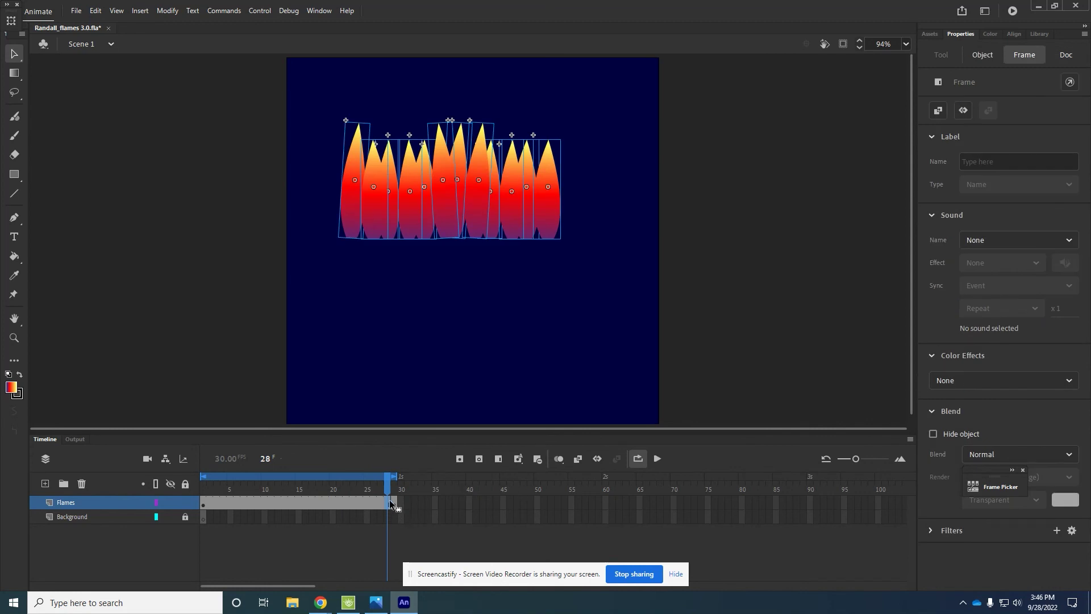
drag(389, 503, 393, 503)
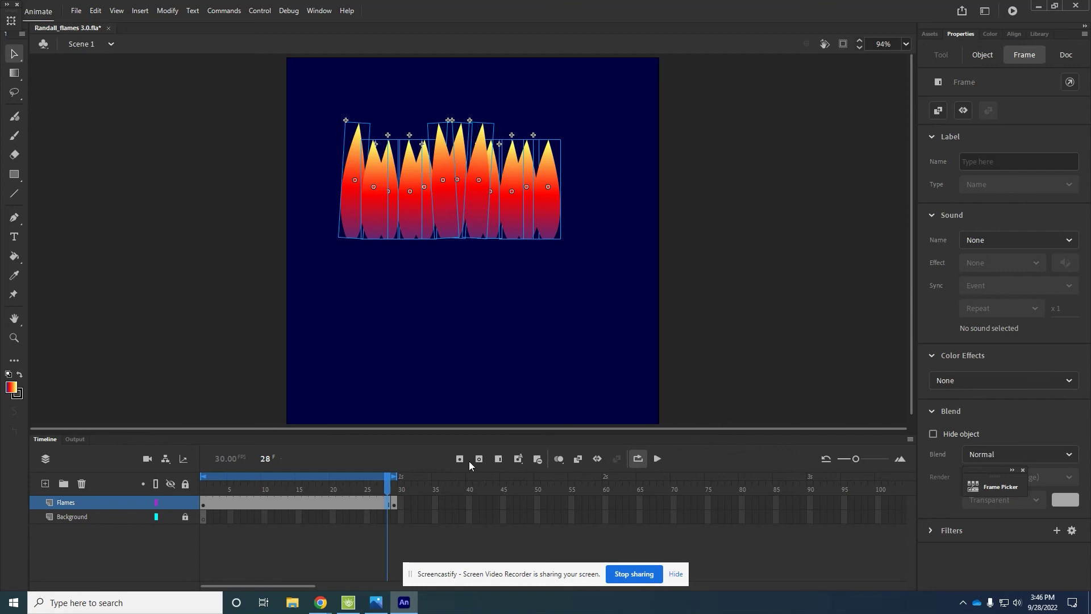
right_click(396, 504)
click(469, 238)
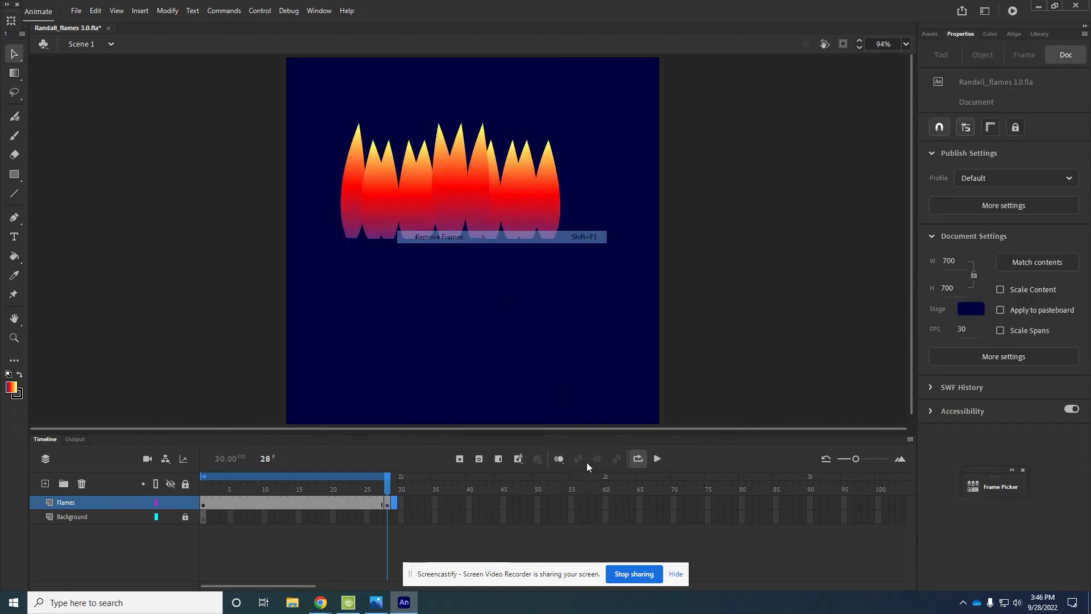
click(658, 457)
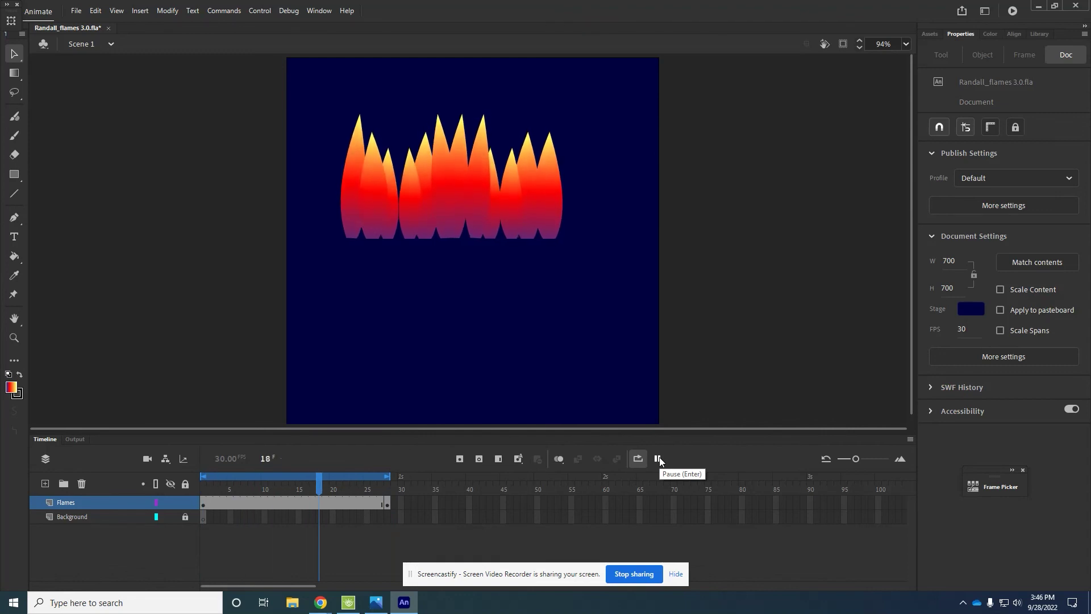
Step: Stop playback and drag the flame instances into one evenly overlapping row
click(657, 458)
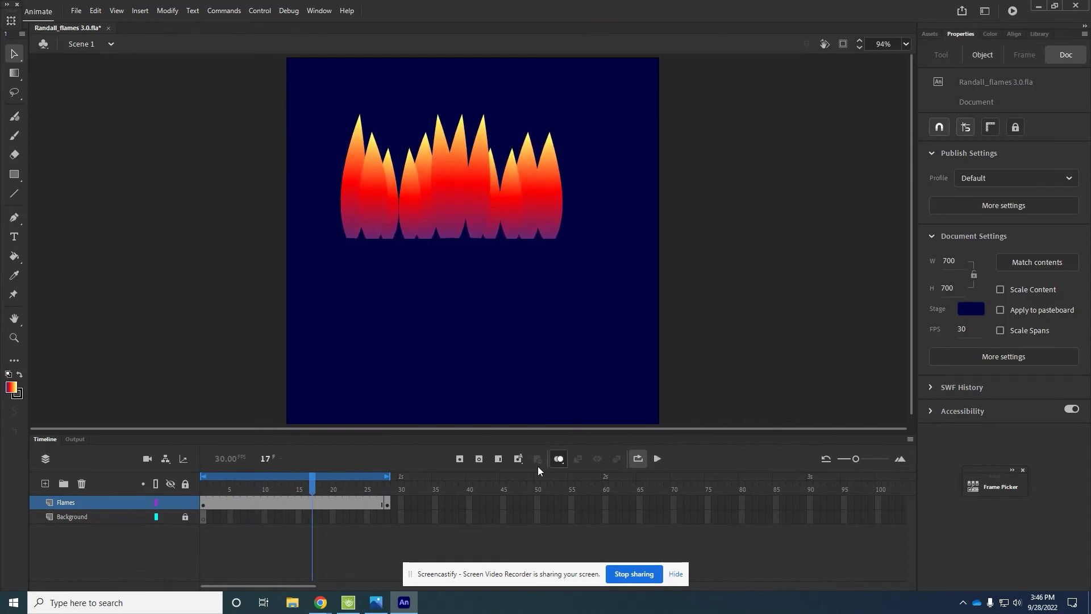
click(446, 228)
click(524, 297)
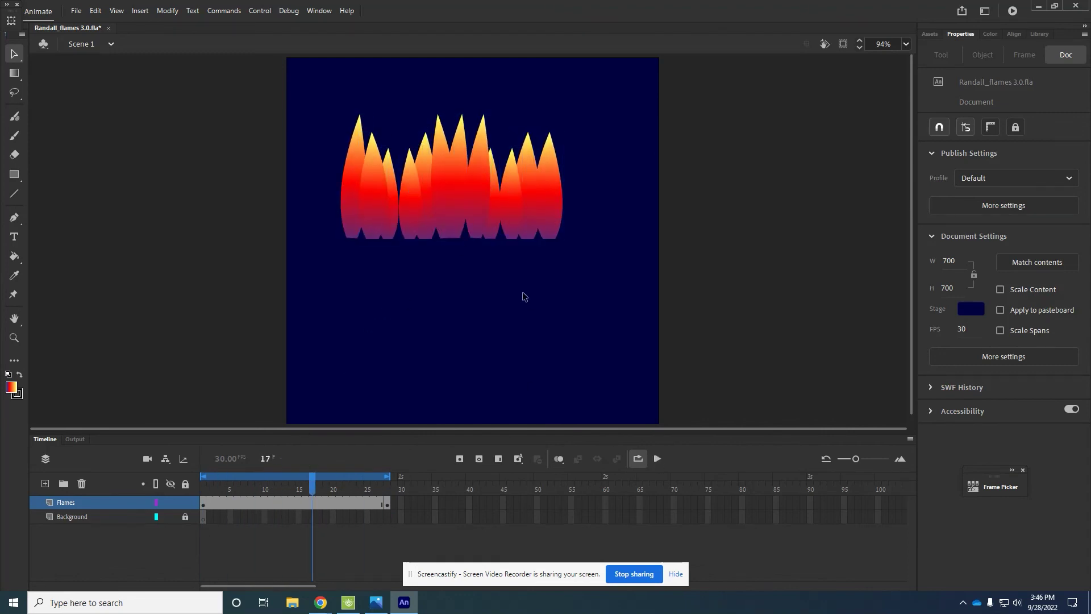
click(437, 172)
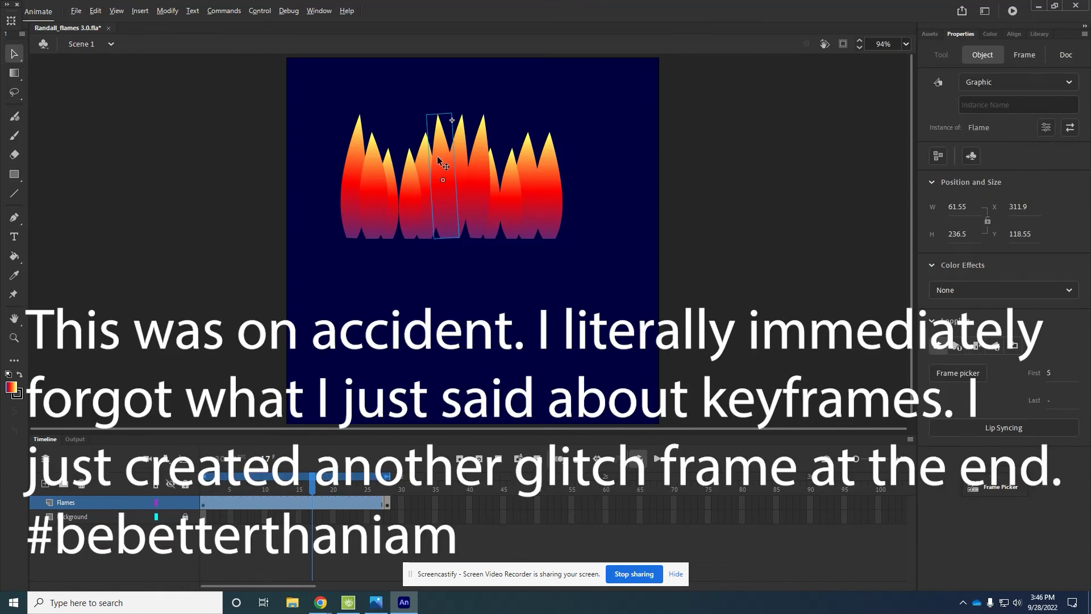
drag(437, 166, 391, 161)
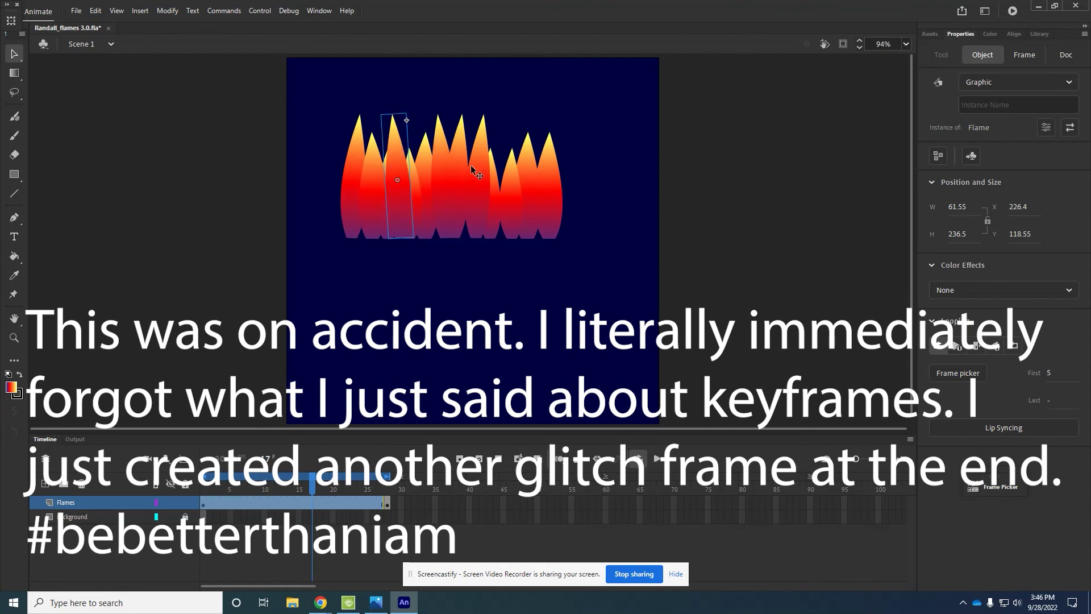
drag(461, 147, 506, 149)
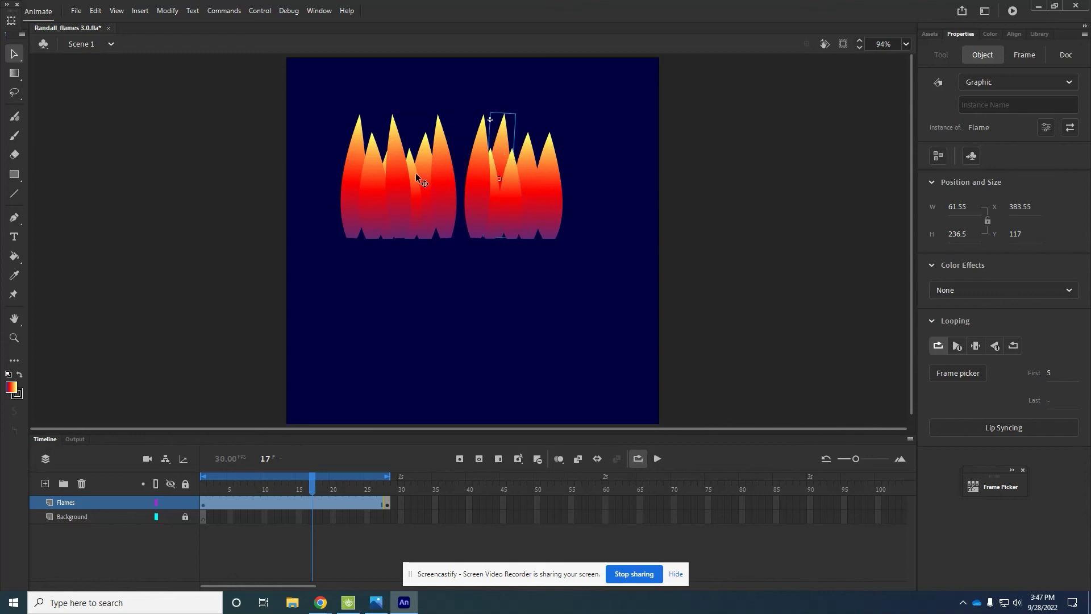
drag(414, 172, 464, 174)
drag(553, 185, 459, 187)
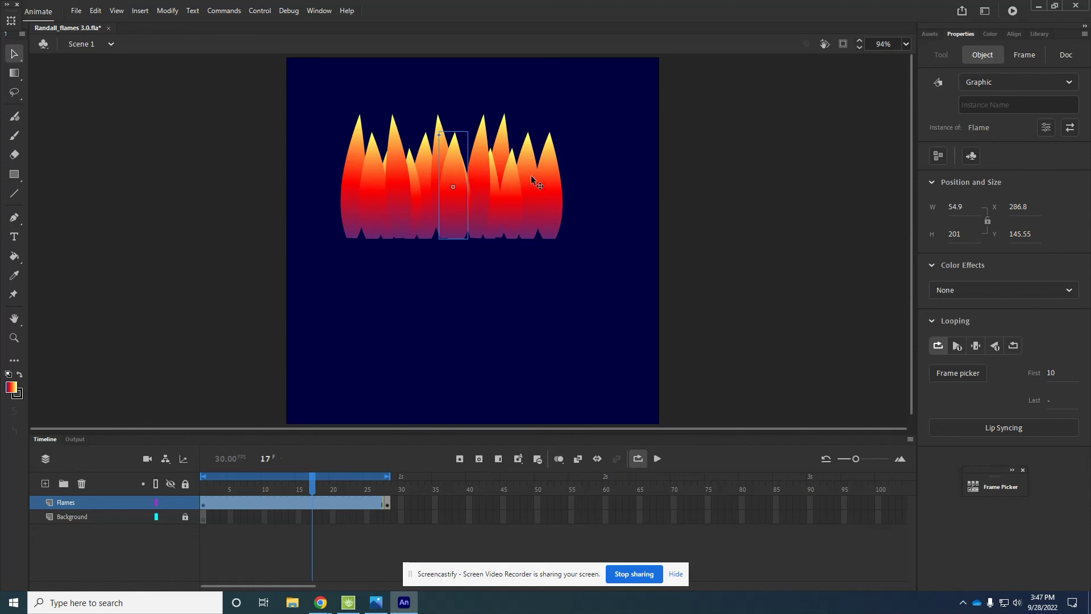
Step: Send one flame backward and bring the small frame-20 flame to the front, then deselect
right_click(451, 167)
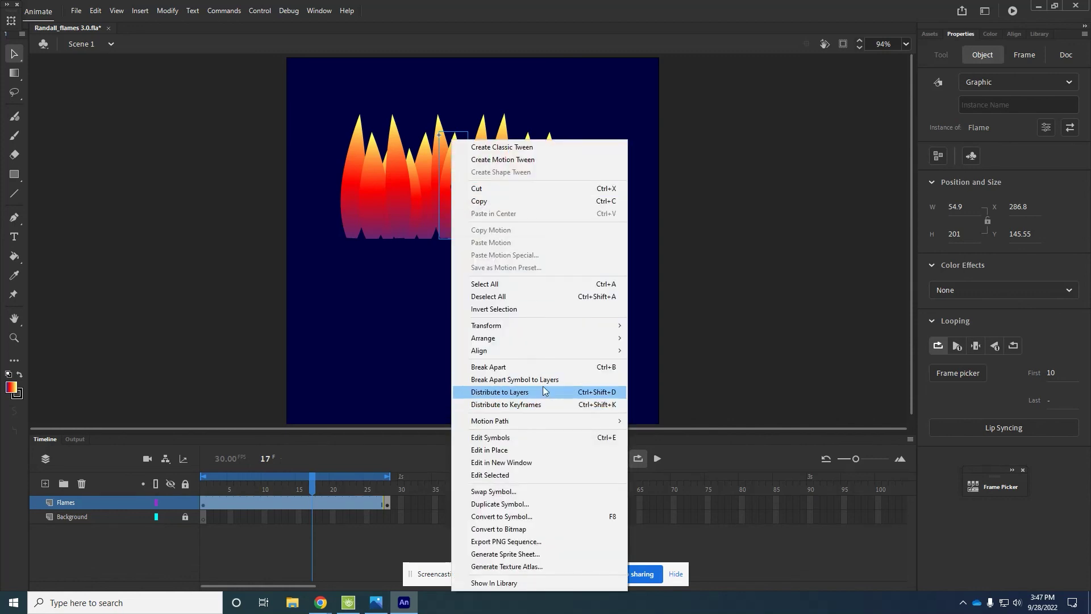
mouse_move(547, 337)
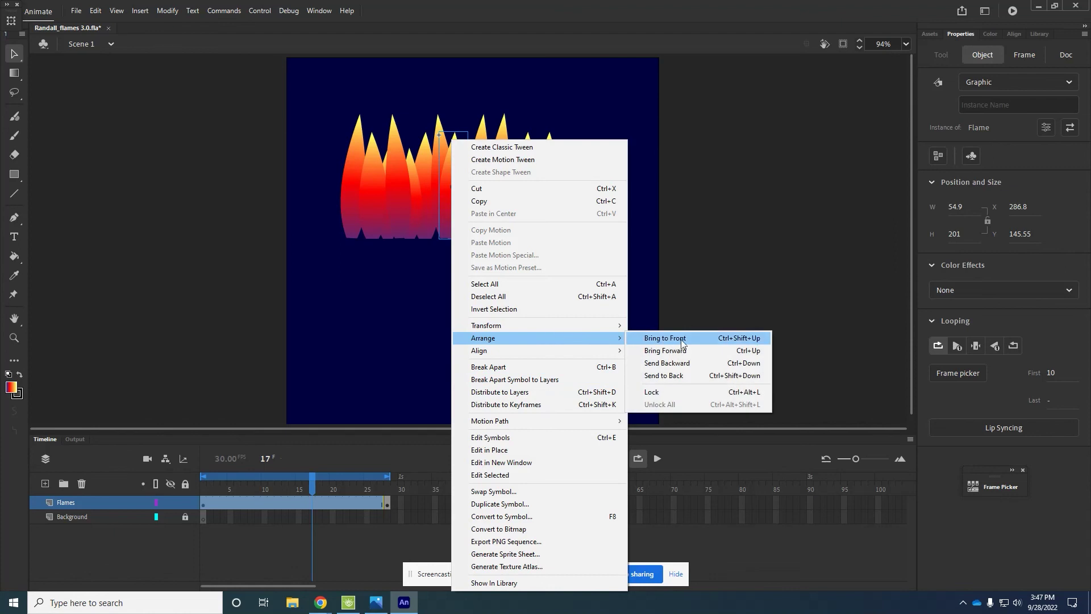
click(698, 363)
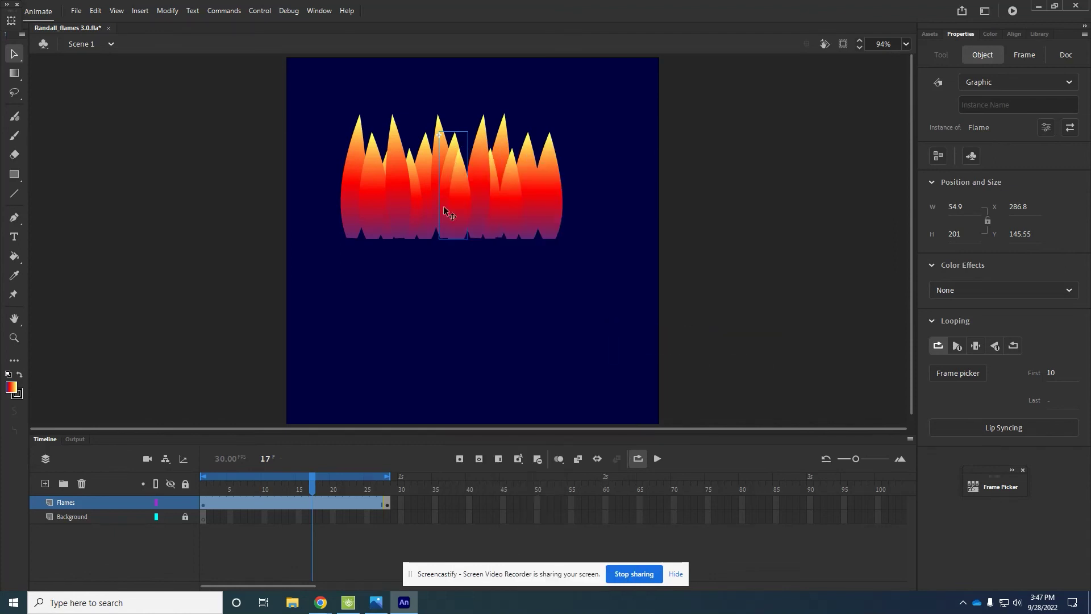
click(492, 186)
right_click(493, 185)
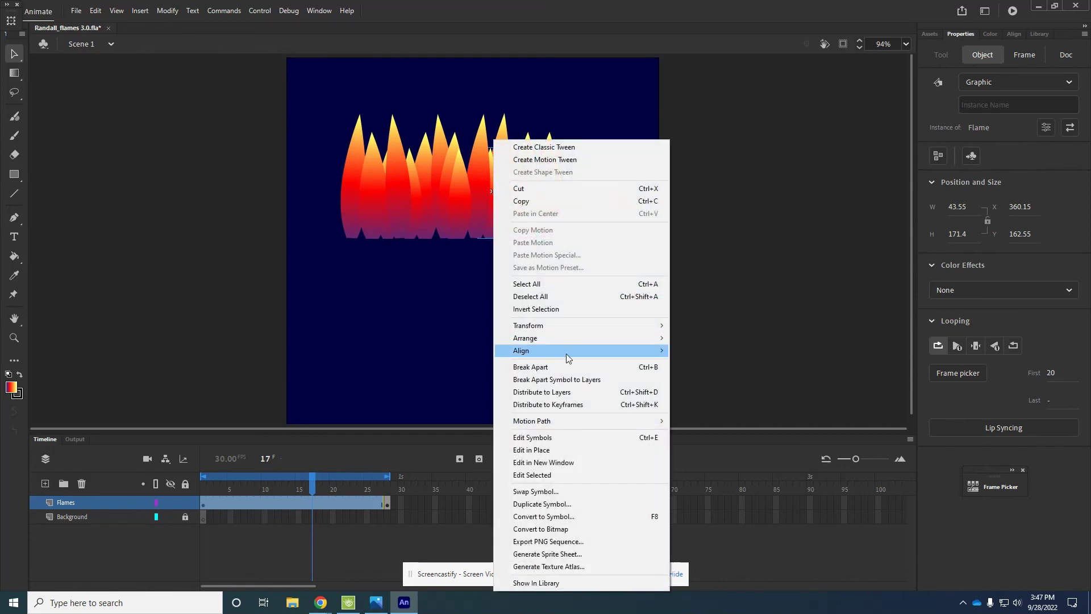
mouse_move(591, 336)
click(725, 343)
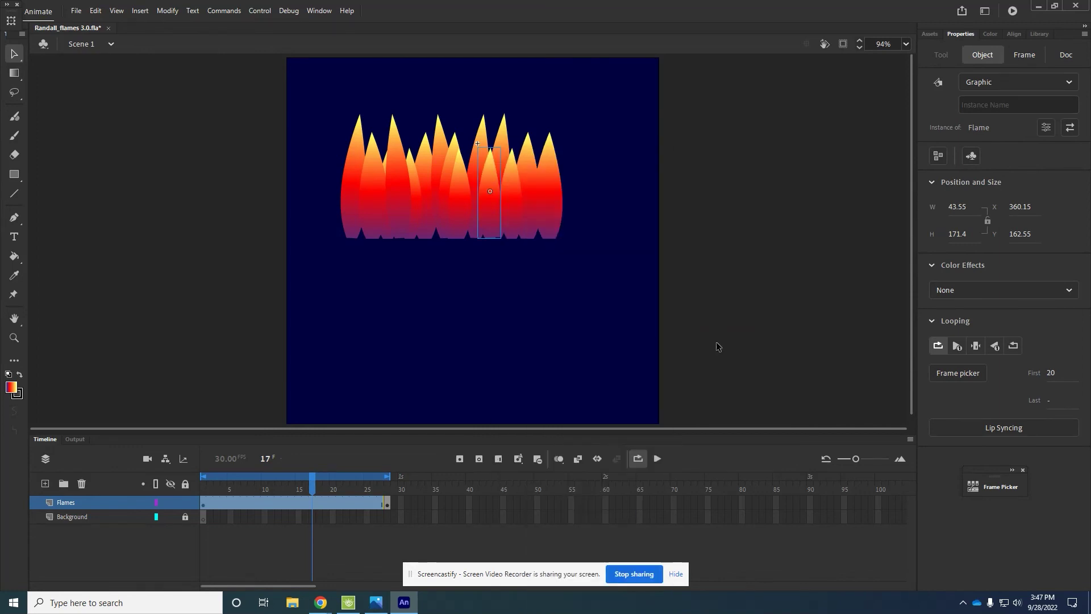
click(570, 306)
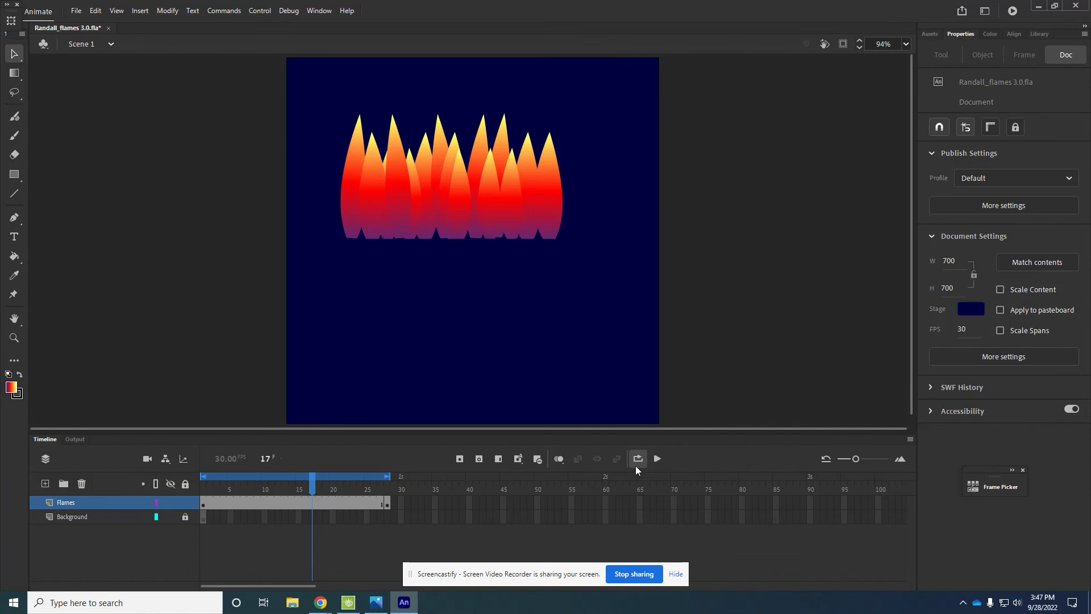
Step: Play the animation, stop it, and scrub the timeline up to frame 24
click(658, 458)
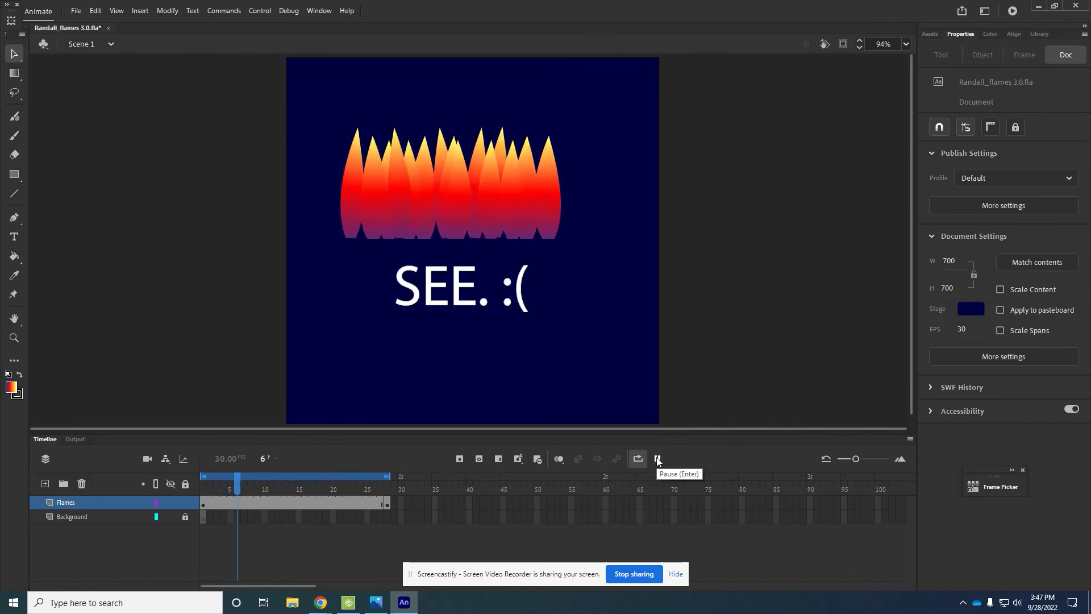
click(657, 459)
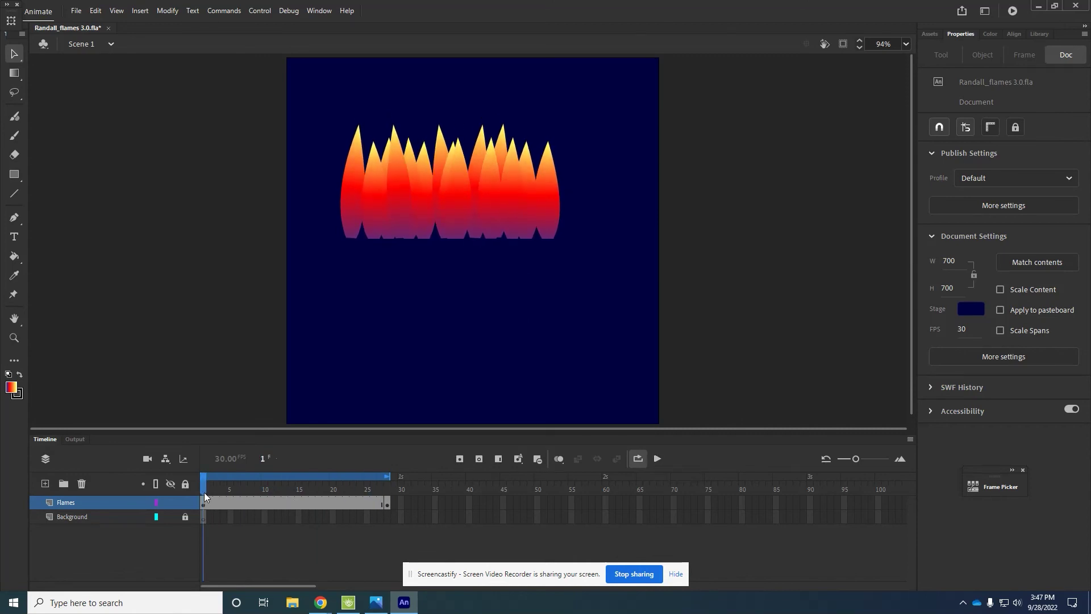
drag(205, 490, 380, 482)
Step: Insert a keyframe at frame 27 on Flames, remove frame 28, and test the movie
click(382, 504)
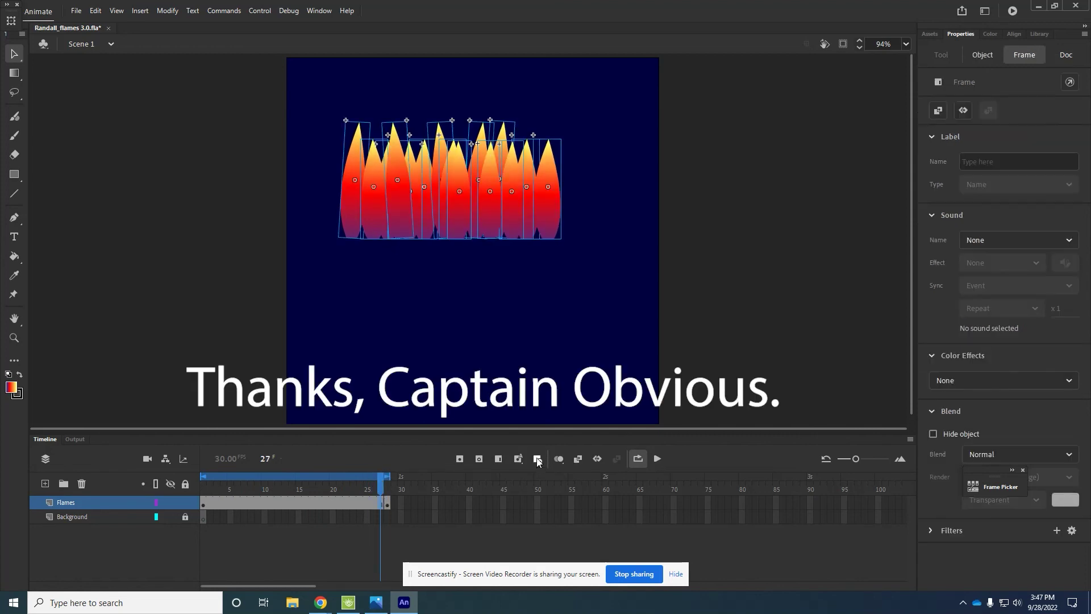
click(479, 459)
right_click(388, 504)
click(479, 239)
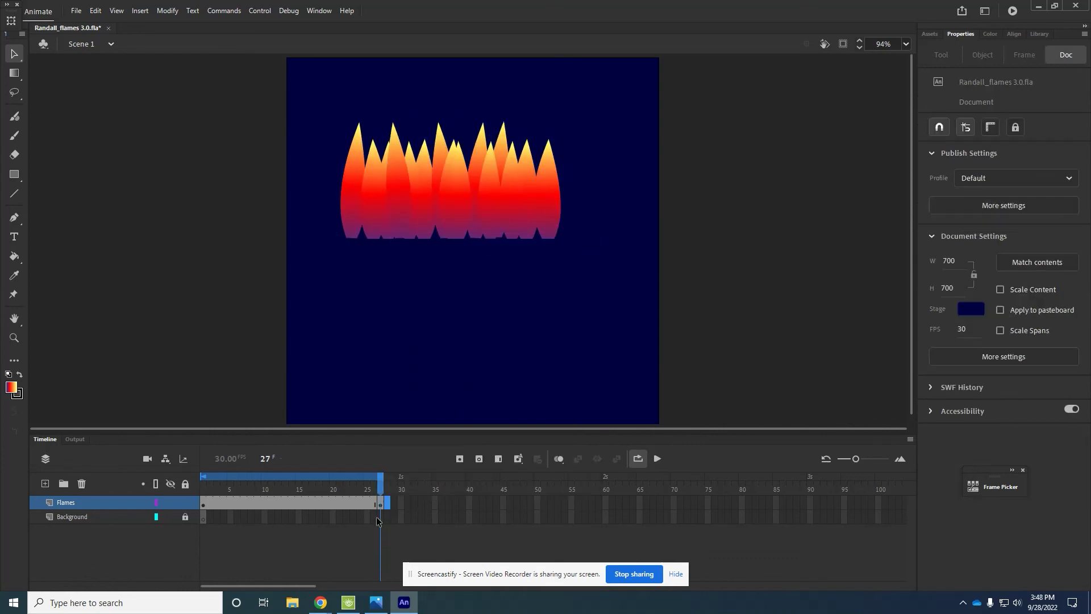
key(Return)
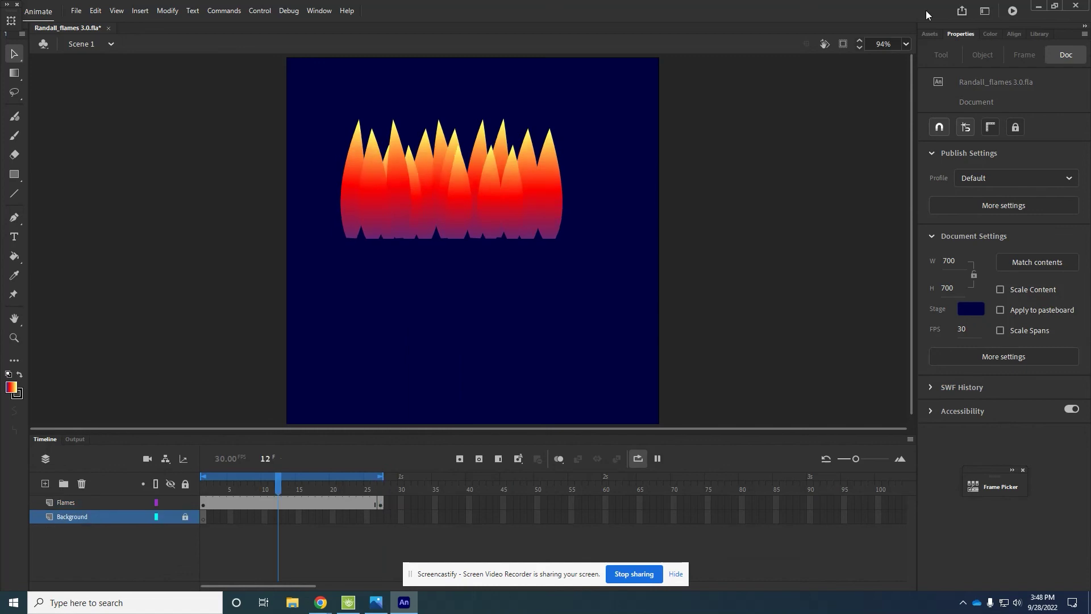
click(1013, 10)
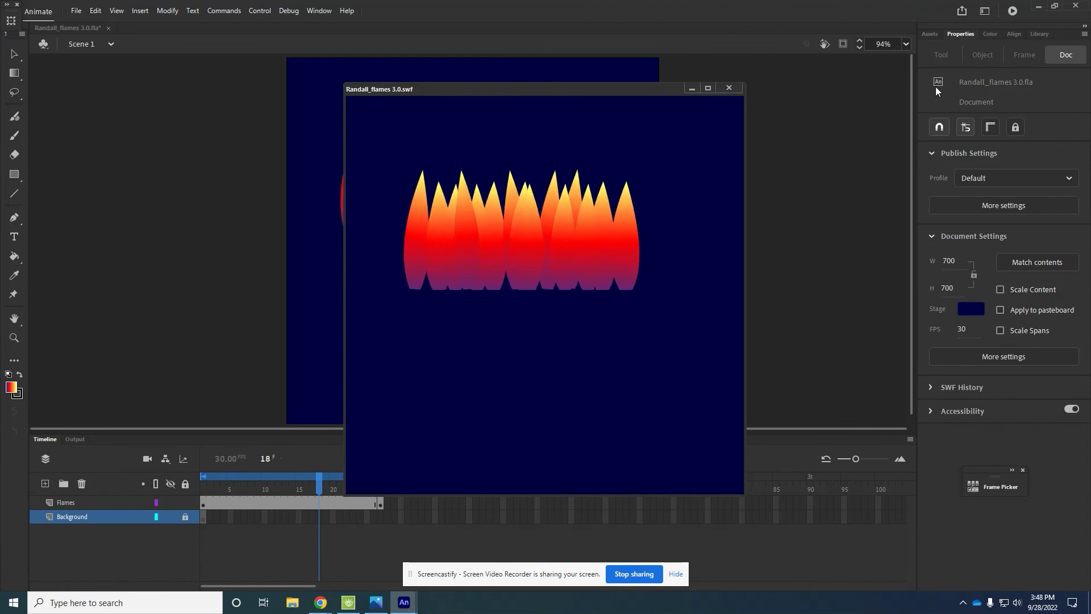
Step: Close the test movie window and save the document with Ctrl+S
click(730, 87)
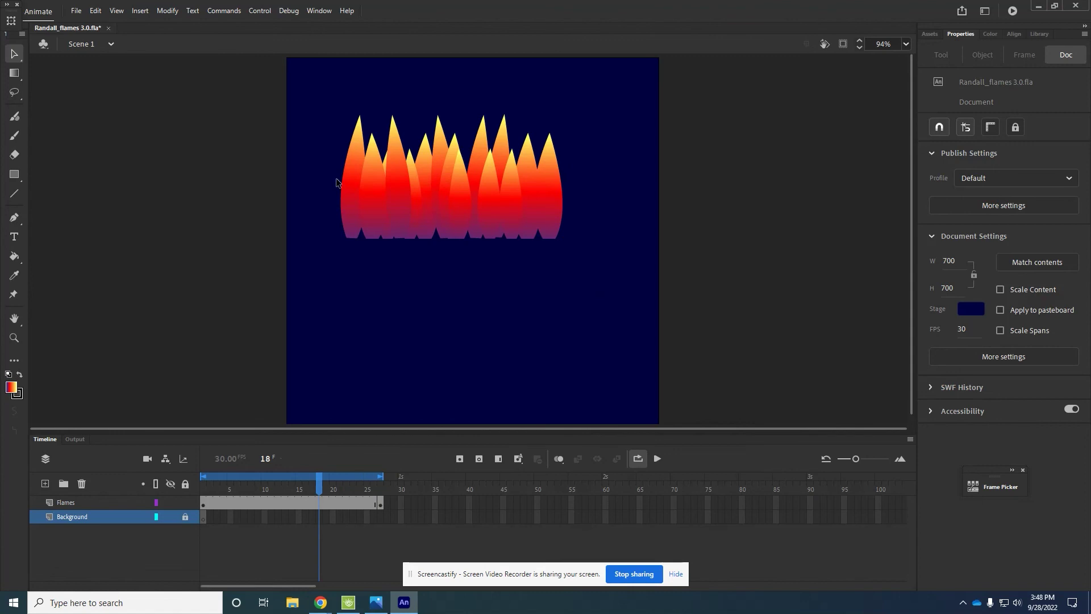
click(74, 11)
click(444, 6)
key(ctrl+s)
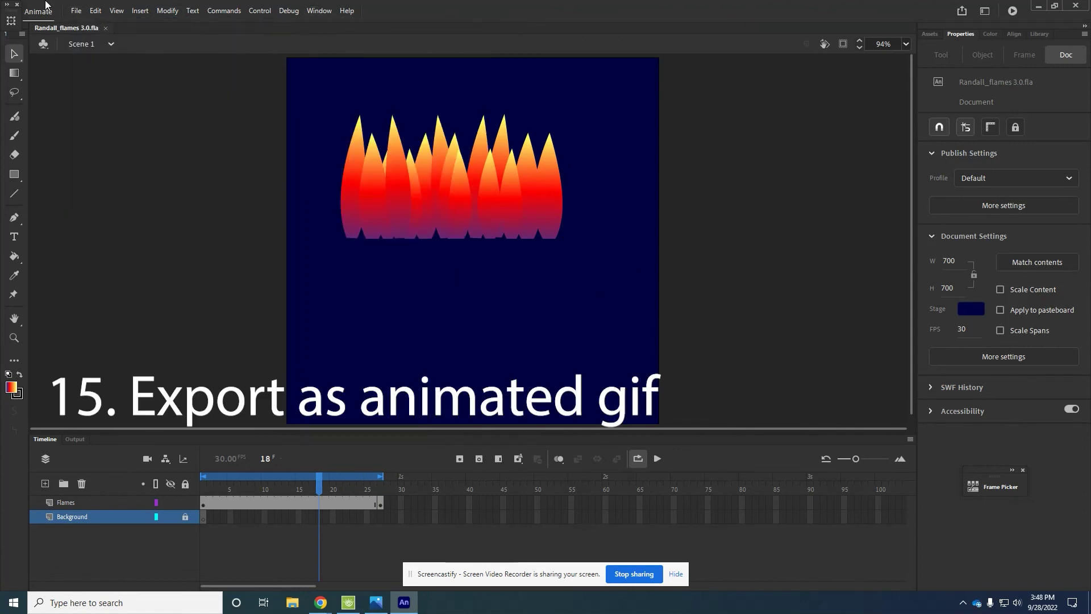
Step: Export the animation as an animated GIF named Randall_flames-3.0
click(75, 11)
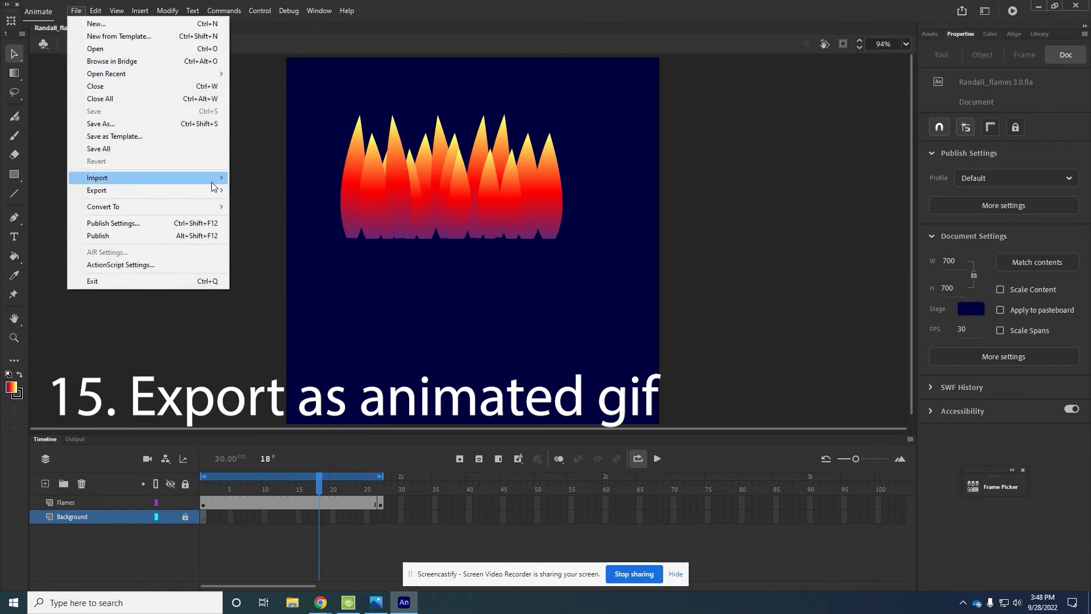
mouse_move(218, 191)
click(328, 238)
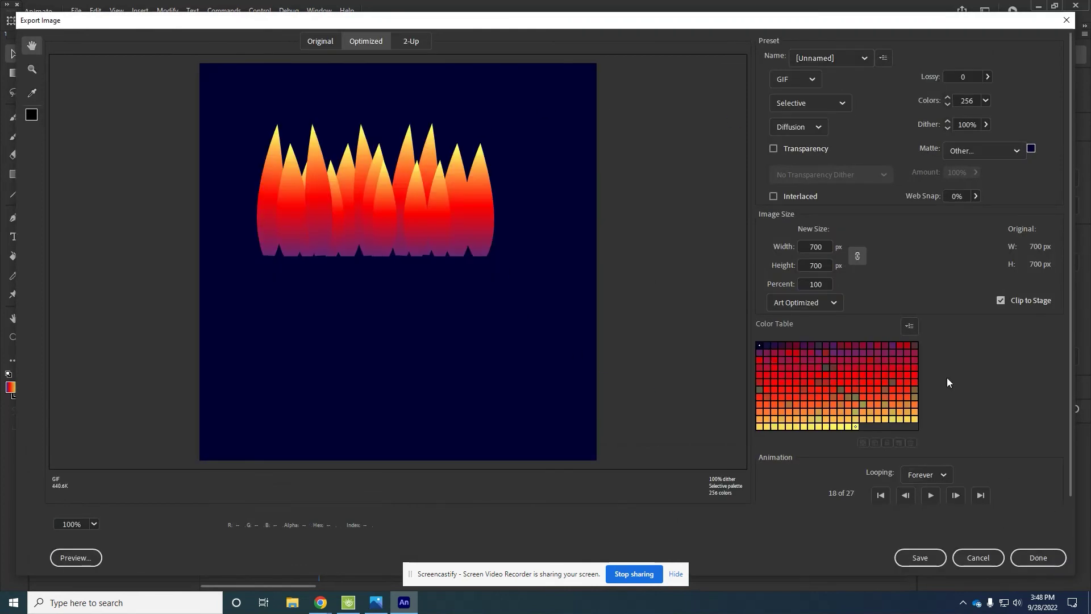
click(920, 557)
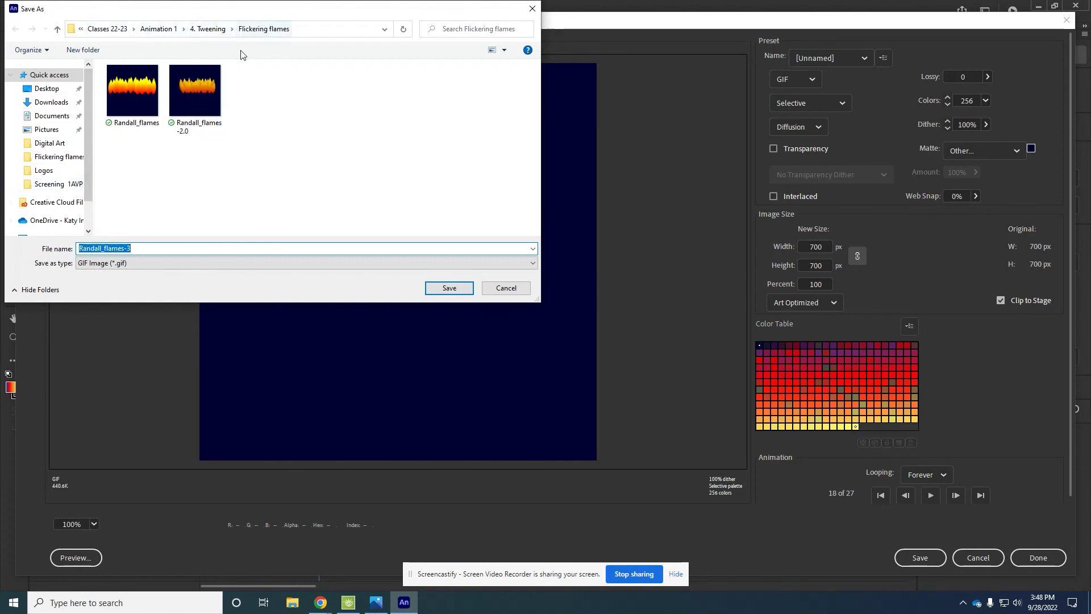
click(155, 249)
key(Delete)
key(Delete)
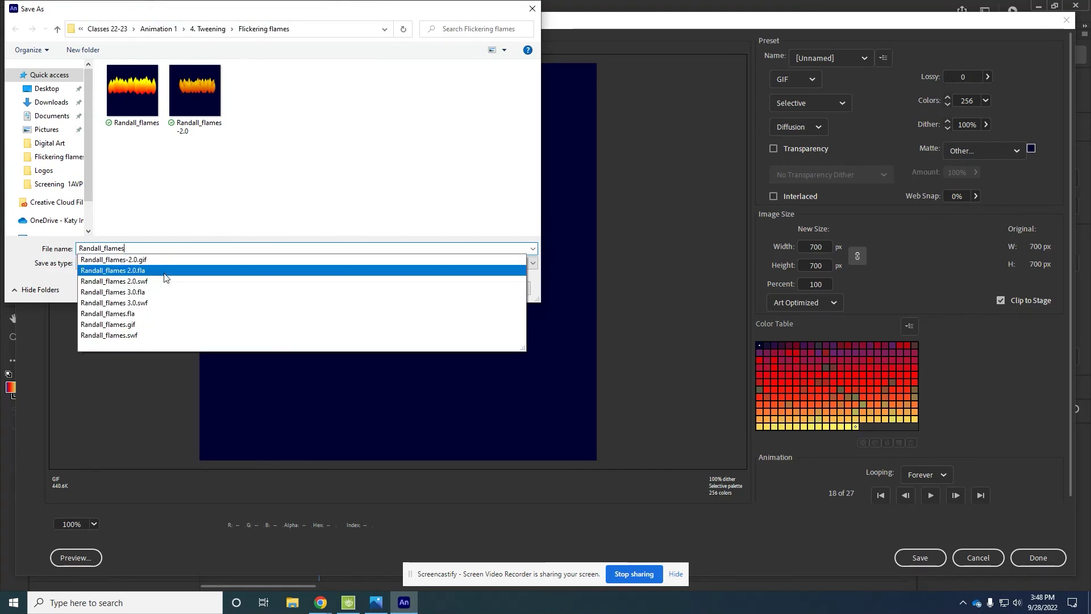
text(3.0)
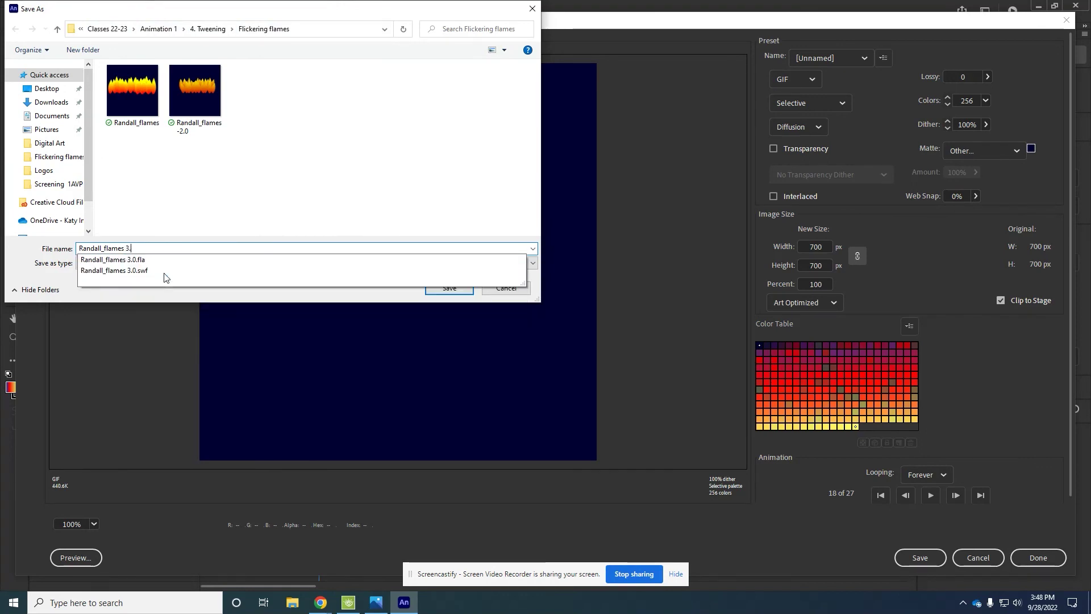
click(281, 191)
click(451, 285)
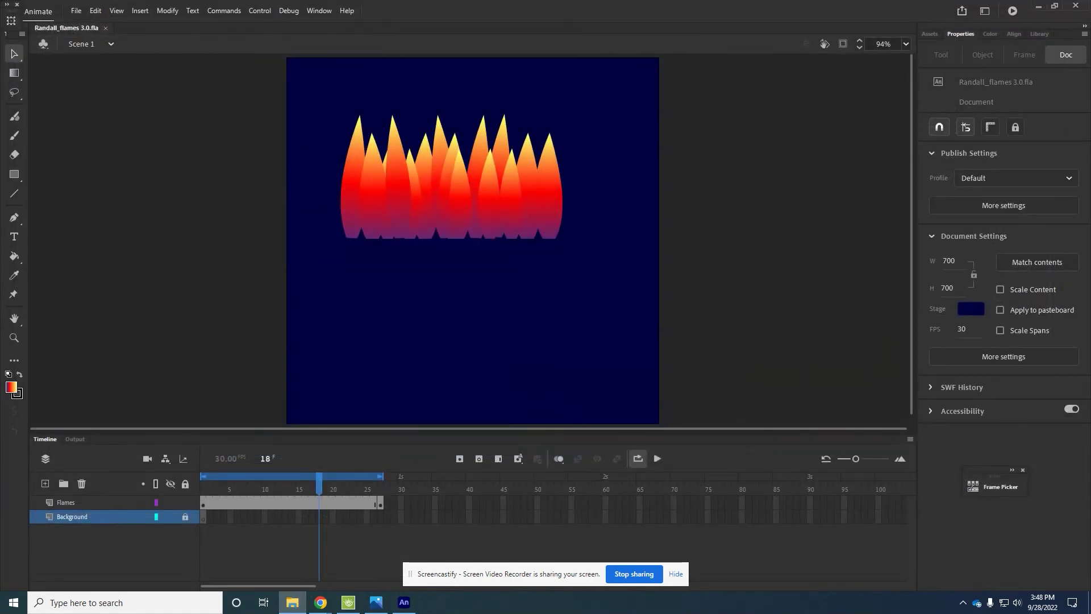
Step: Show the Flickering flames folder in a maximized File Explorer window
key(alt+Tab)
drag(827, 98, 329, 86)
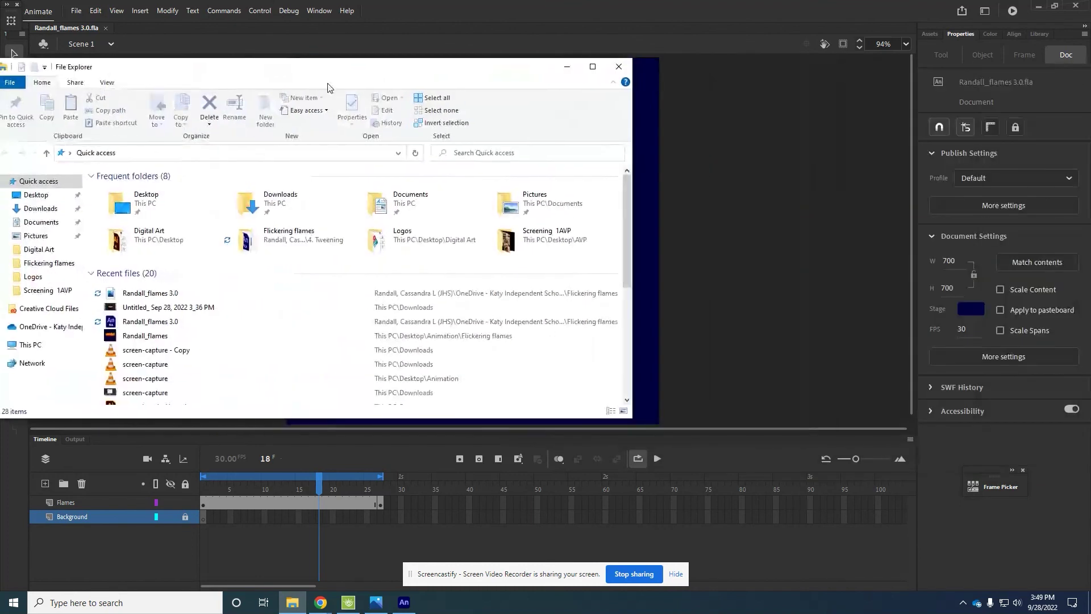
click(49, 263)
click(592, 66)
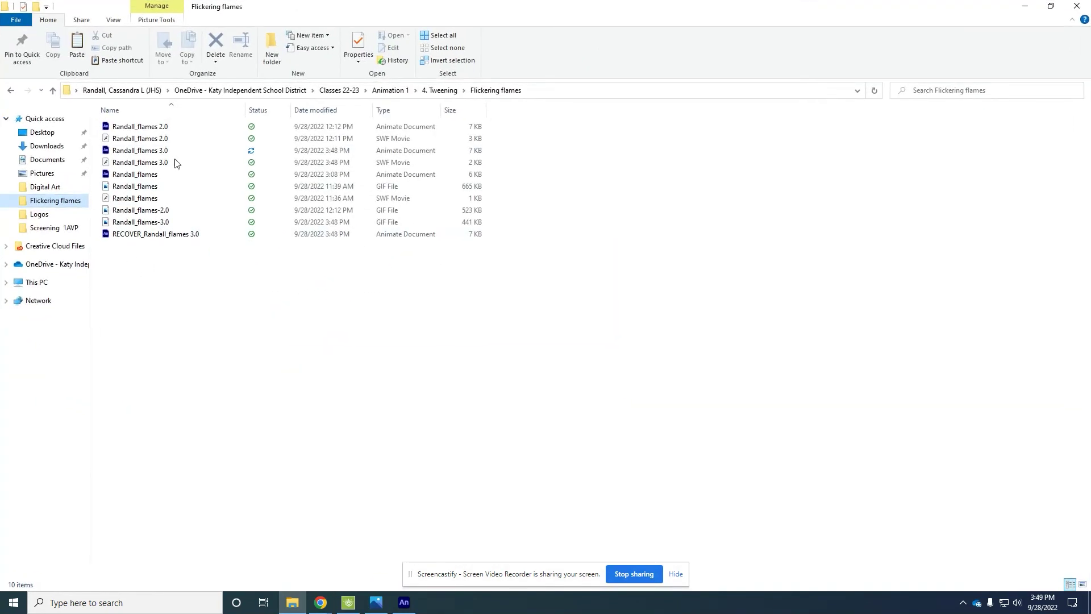
Step: Open Randall_flames-3.0.gif from File Explorer in Windows Photos
double_click(177, 222)
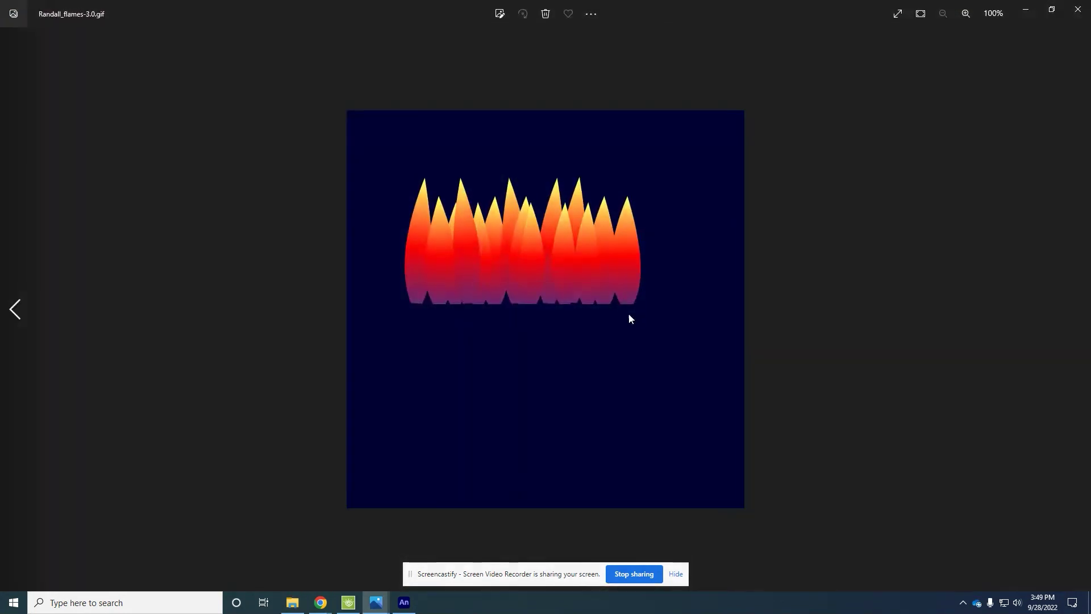